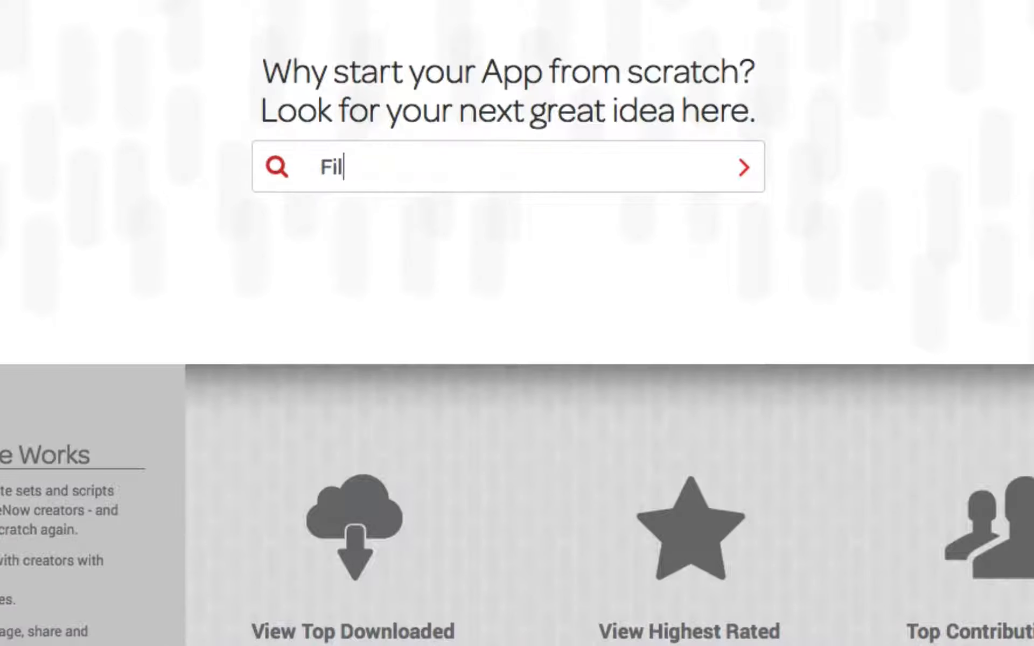
Search the Share site for "File builder ftp" and examine the Details page of the File Builder FTP entry
text(er ftp)
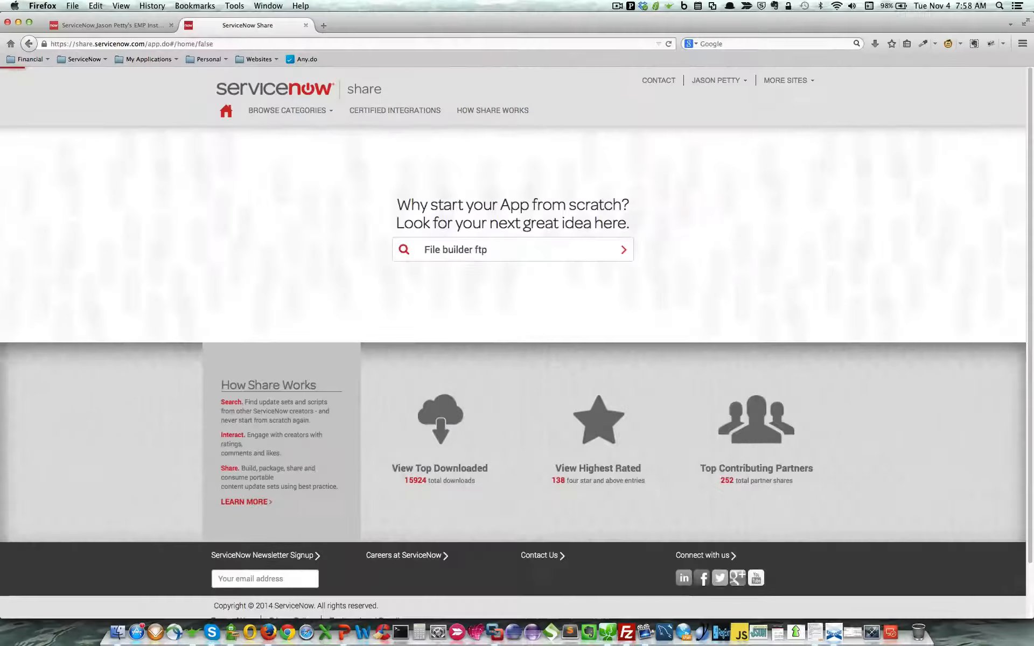
key(Return)
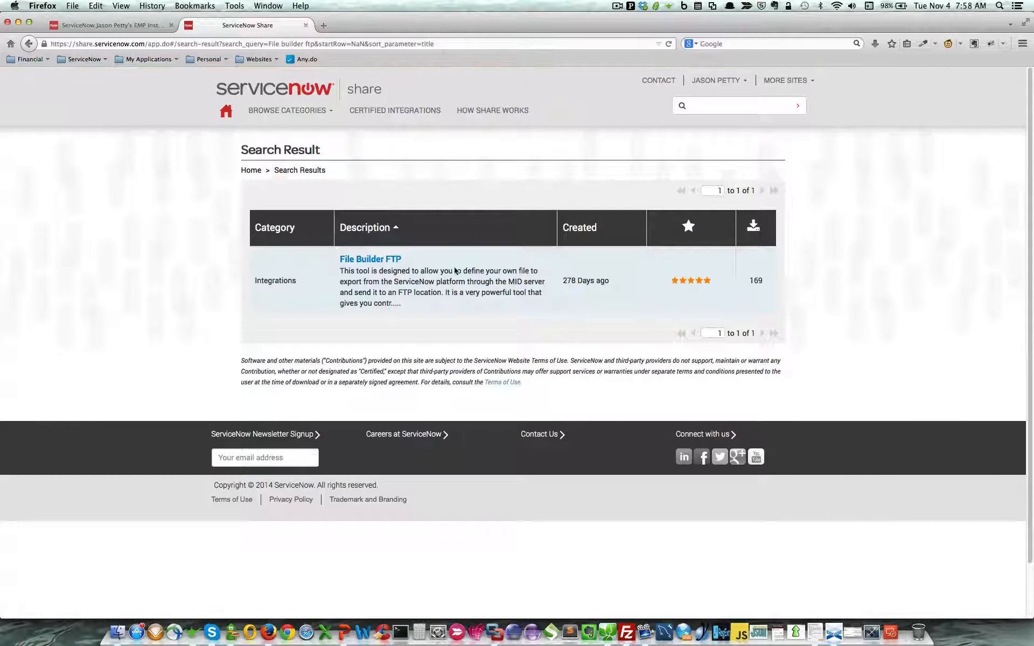
click(371, 260)
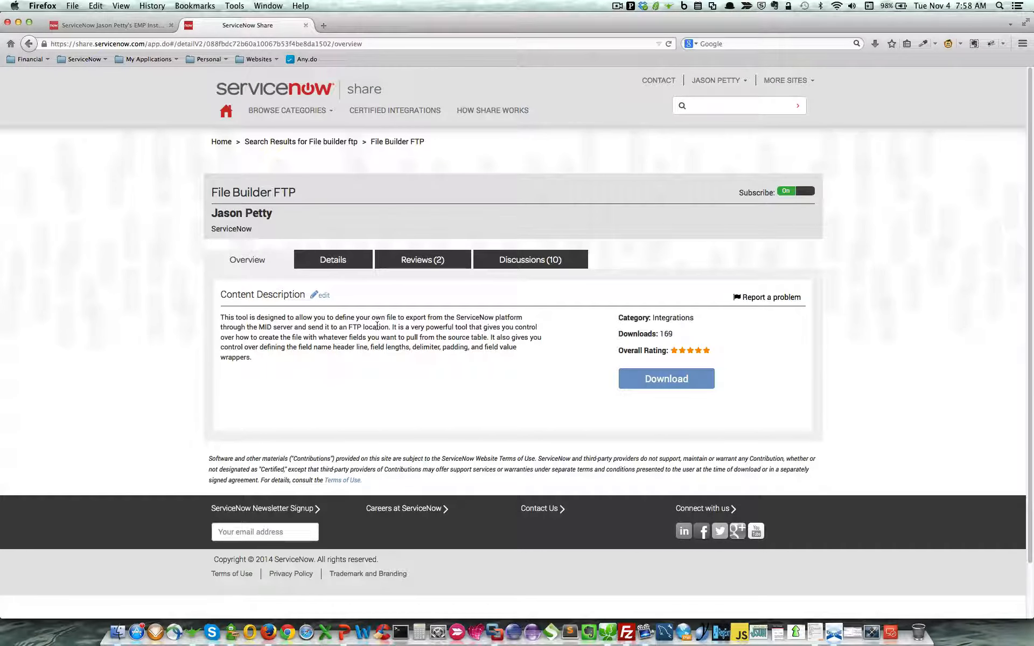
click(326, 263)
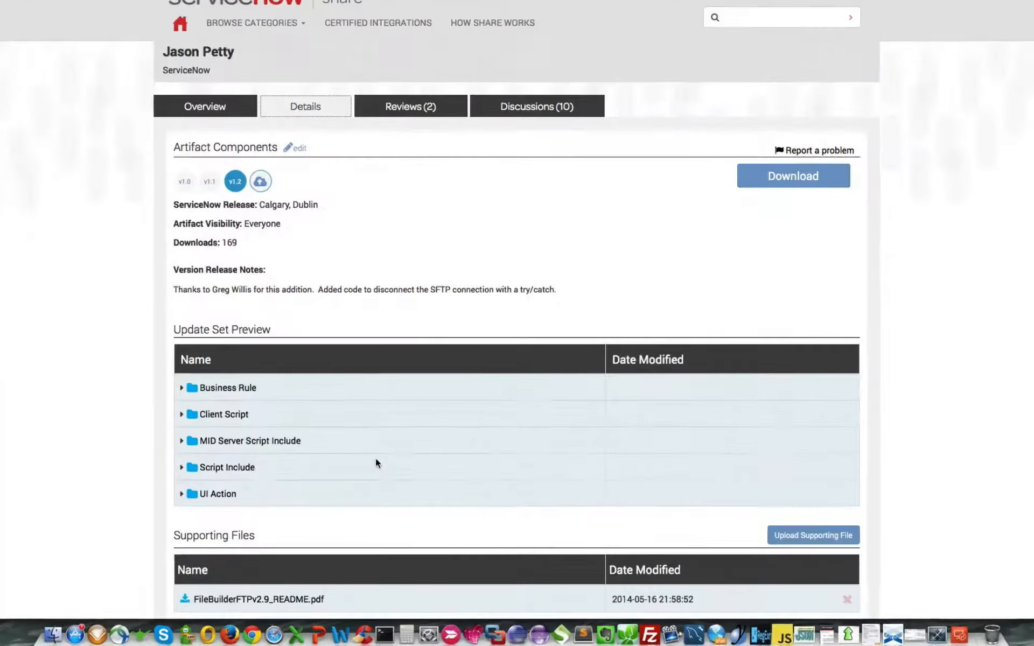
scroll(376, 459, down, 3)
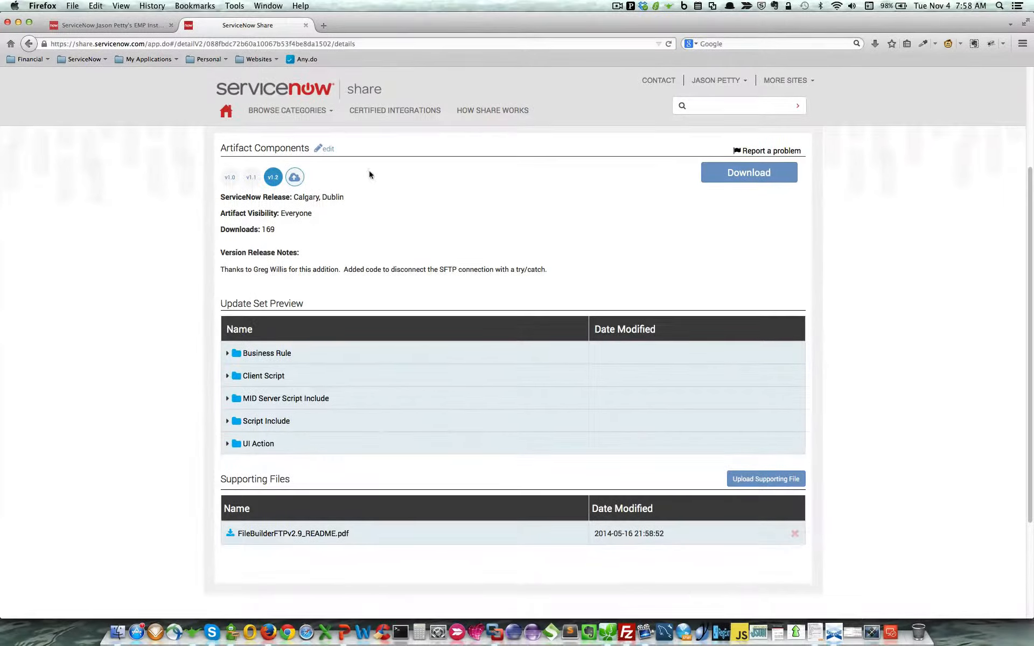
Upload FileBuilderFTPv3.0.3.xml from the 3.X folder into the ServiceNow instance's Retrieved Update Sets using Import Update Set from XML
click(114, 24)
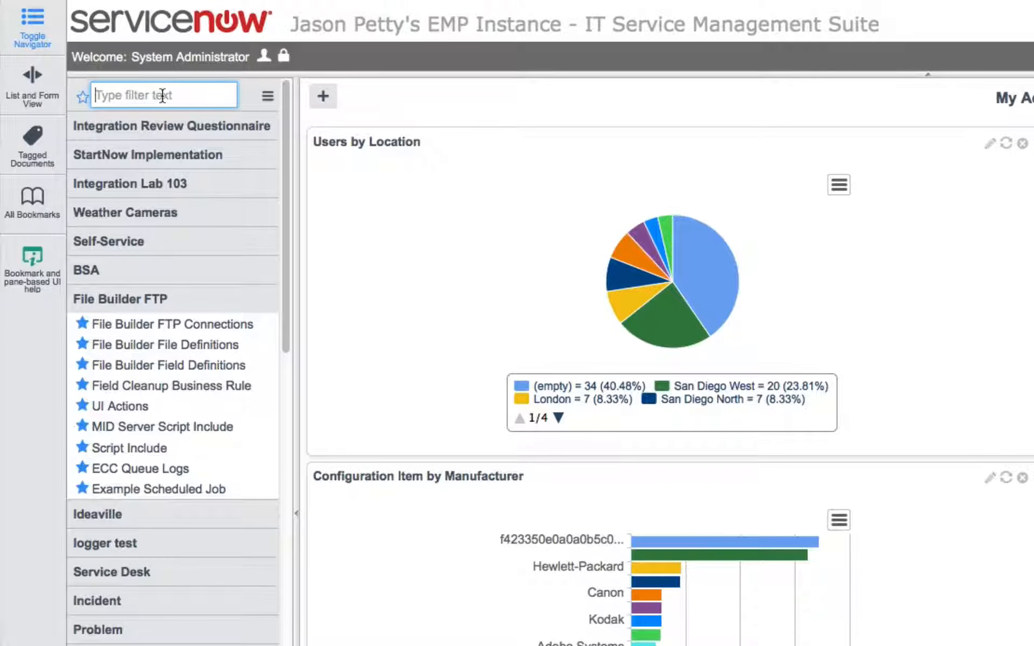
text(upd)
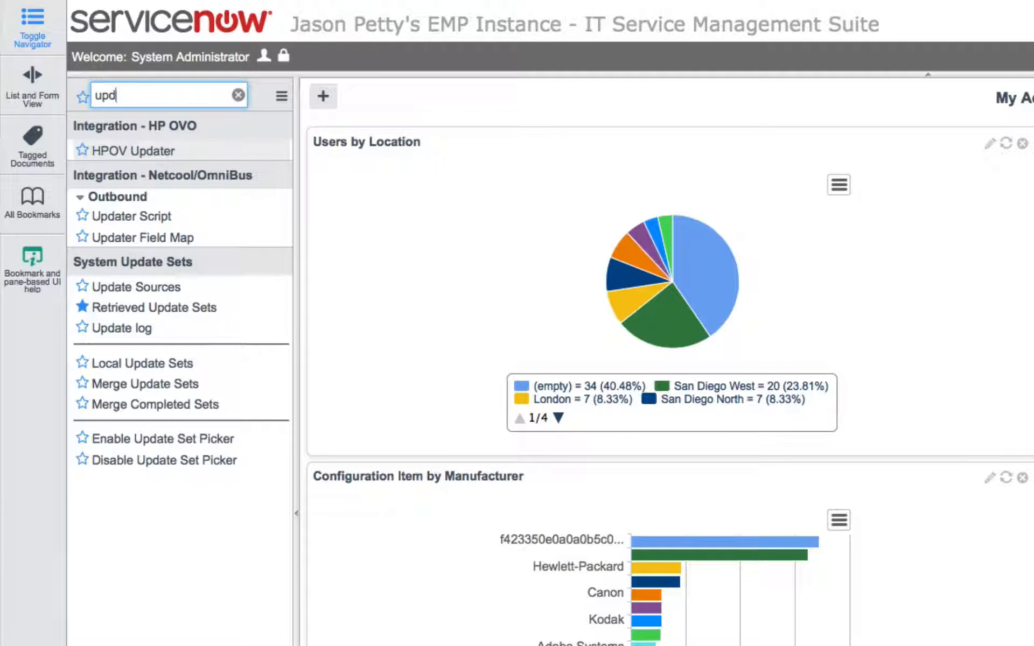
click(165, 312)
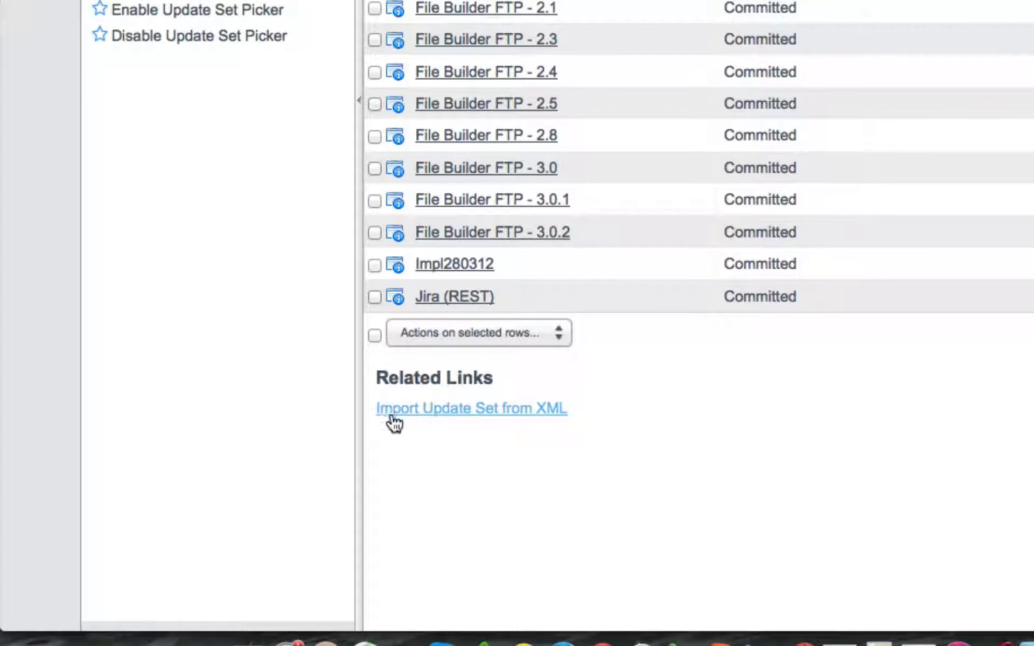
click(491, 412)
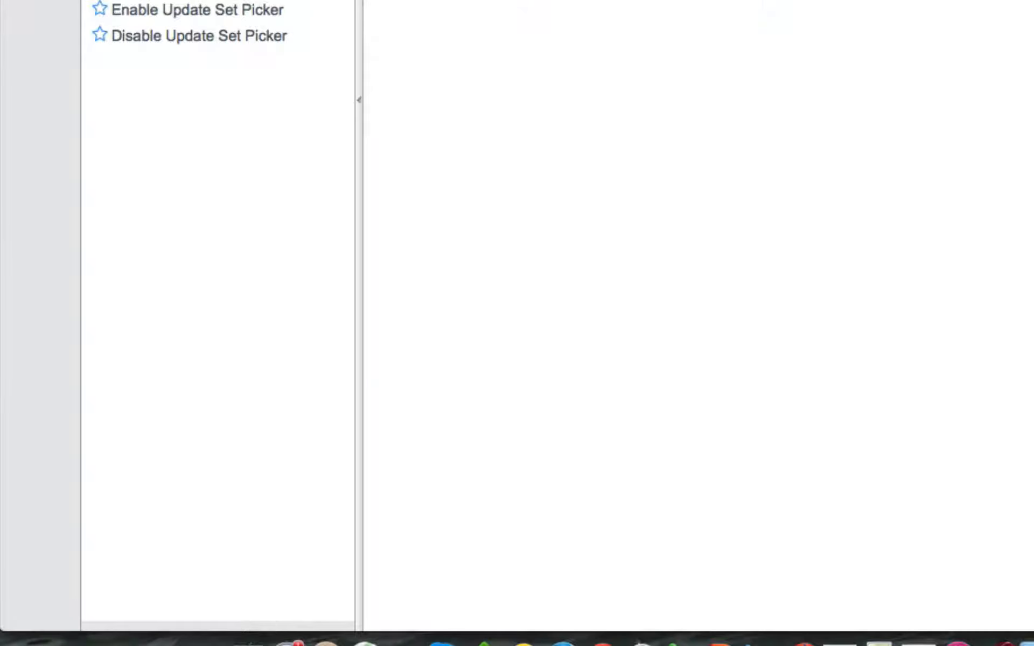
click(197, 159)
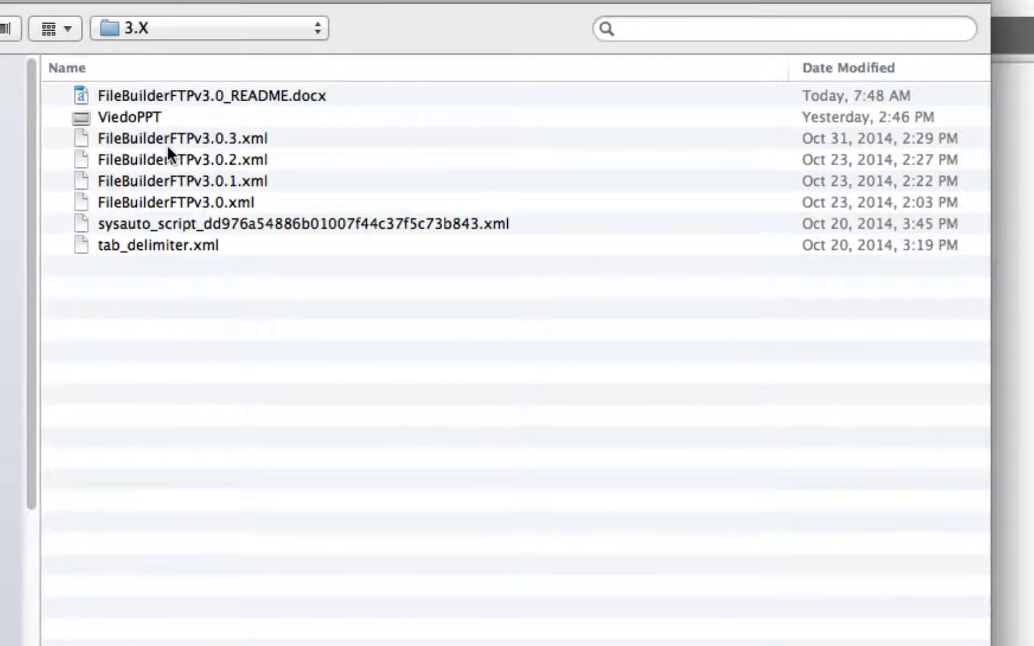
click(213, 138)
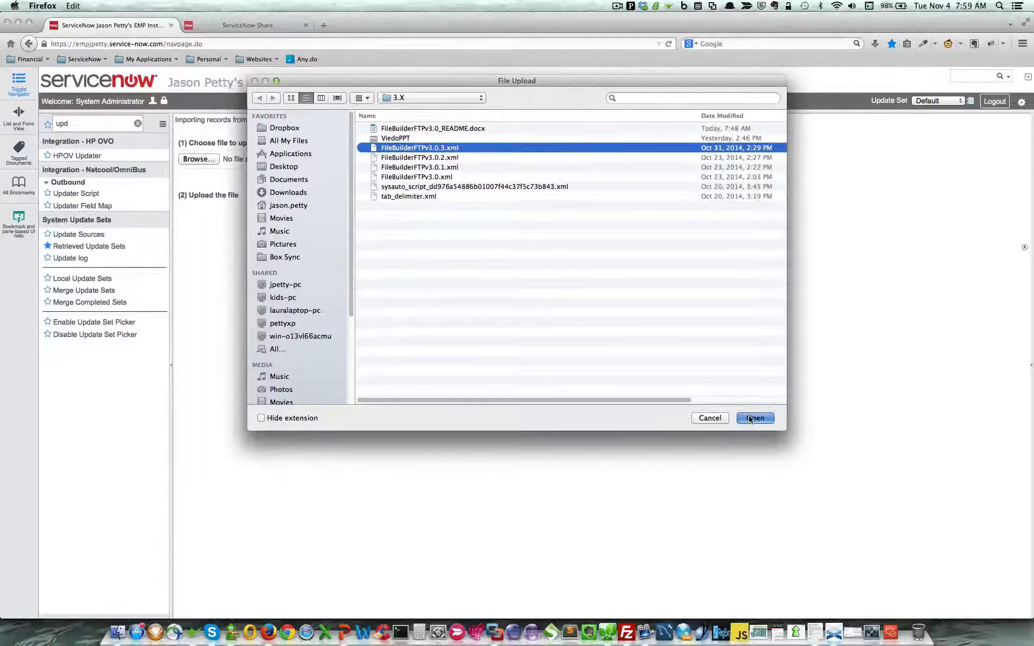
click(754, 419)
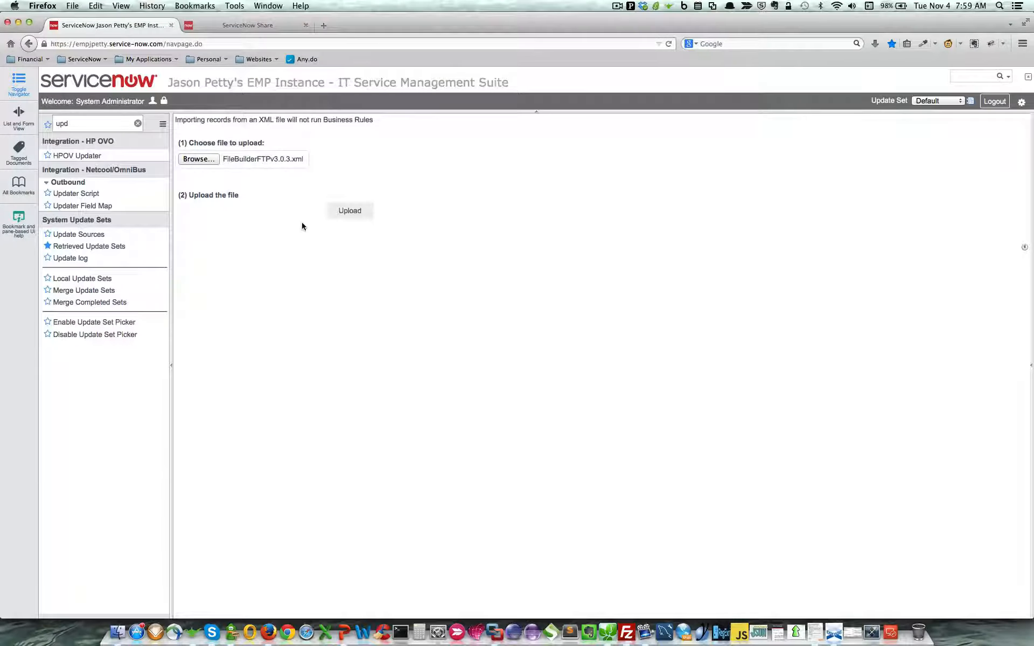
click(345, 211)
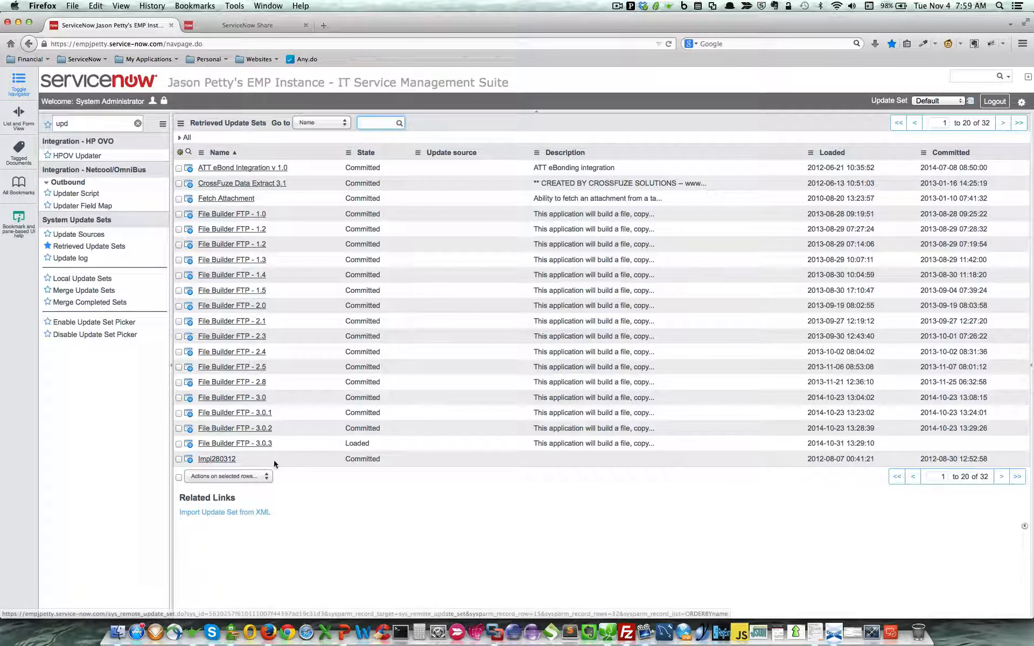
Preview the retrieved update set File Builder FTP - 3.0.3 and commit it to the instance
click(228, 445)
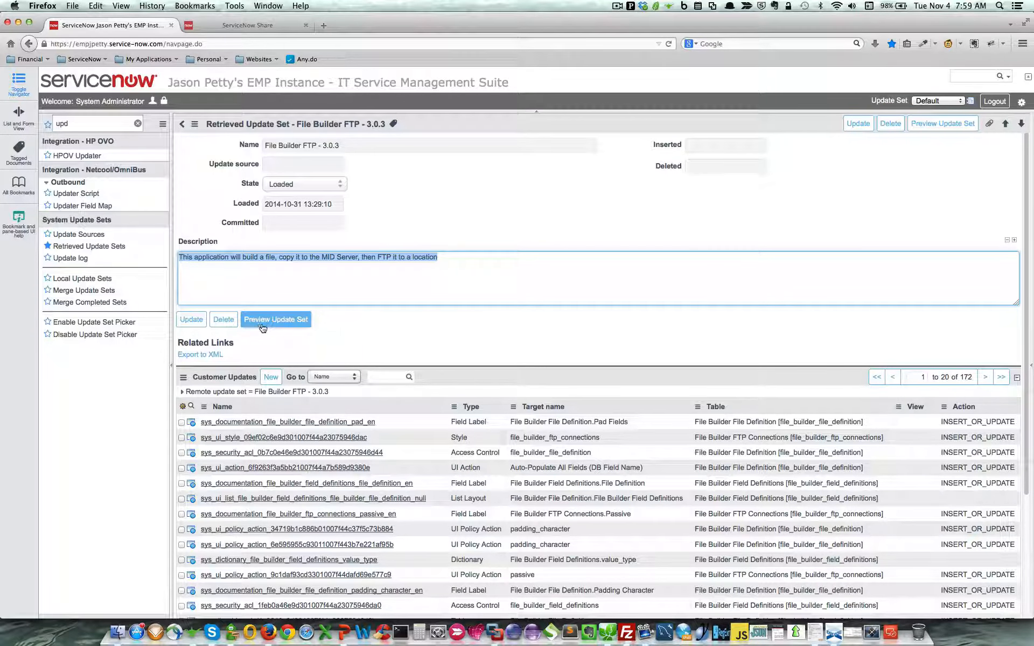
click(274, 321)
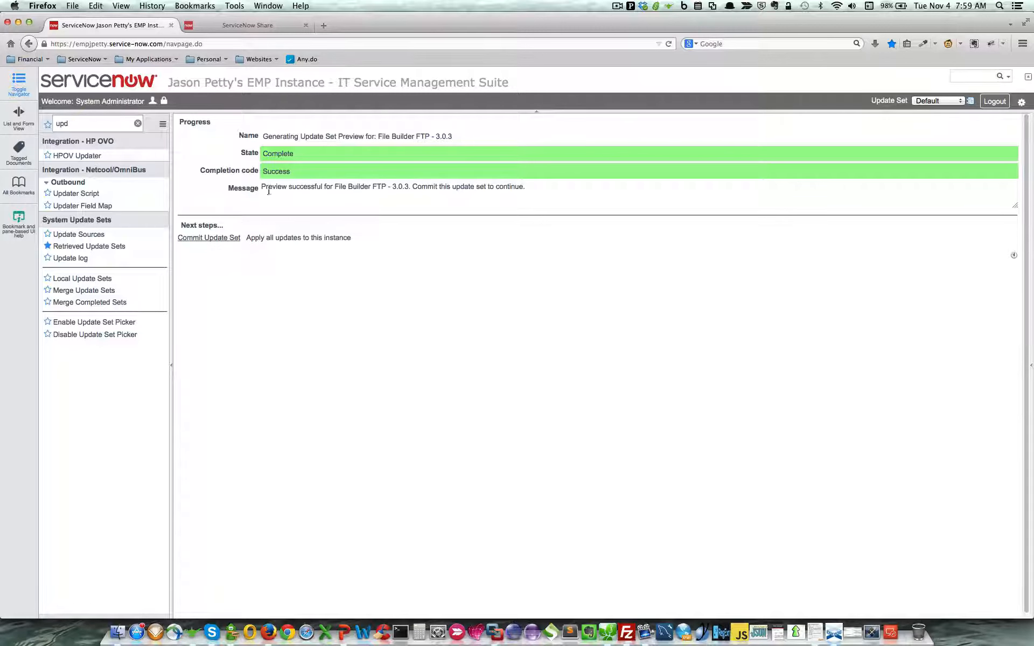
drag(260, 187, 397, 191)
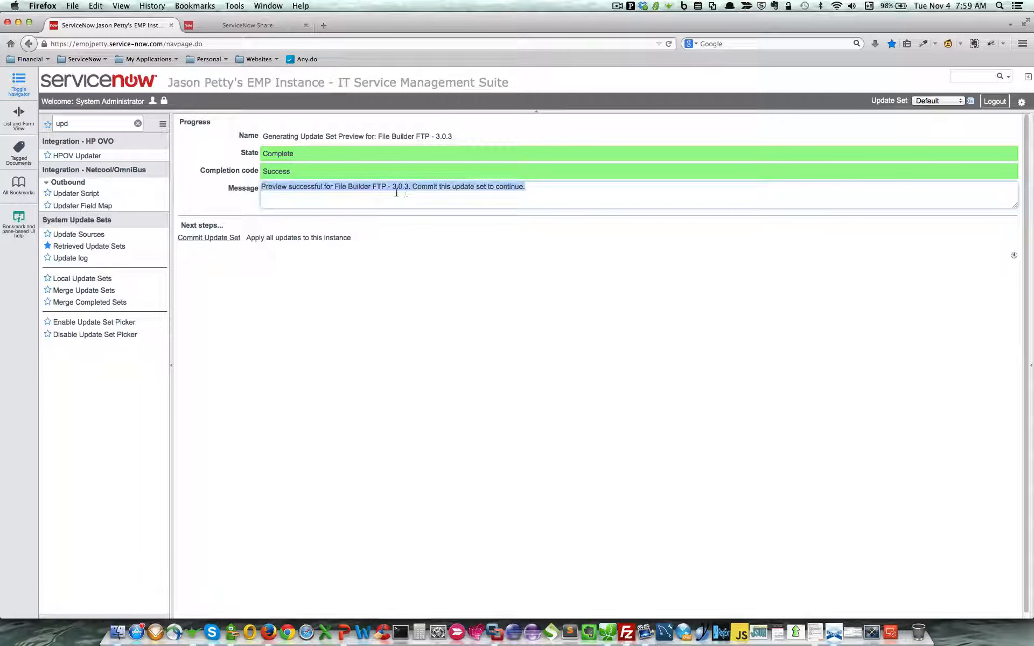
click(398, 233)
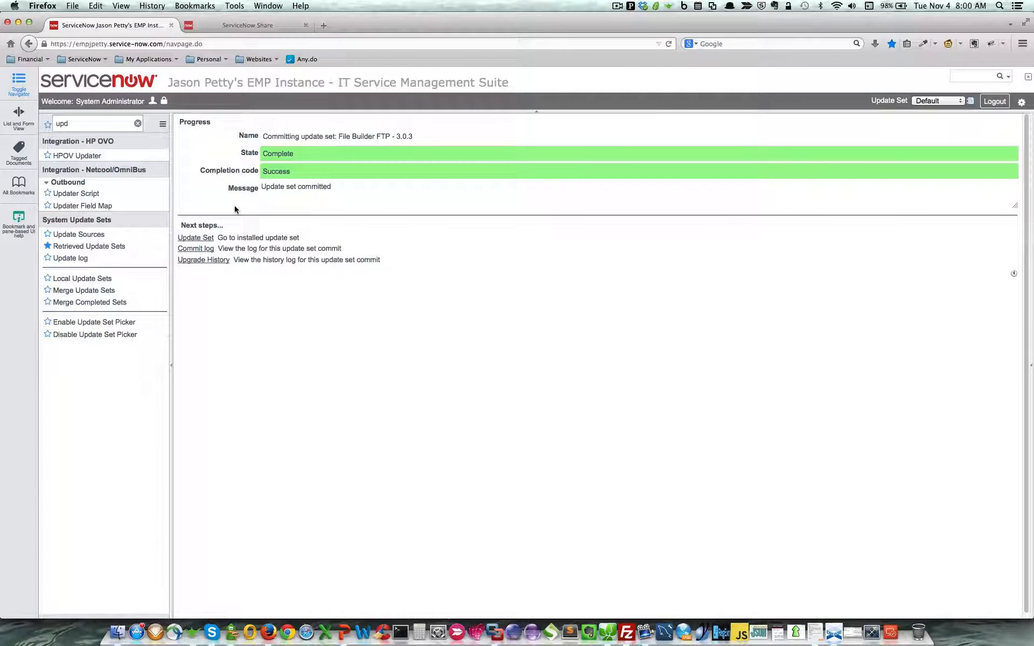
Clear the navigator filter and review the File Builder FTP lists of connections, file definitions and field definitions
click(137, 124)
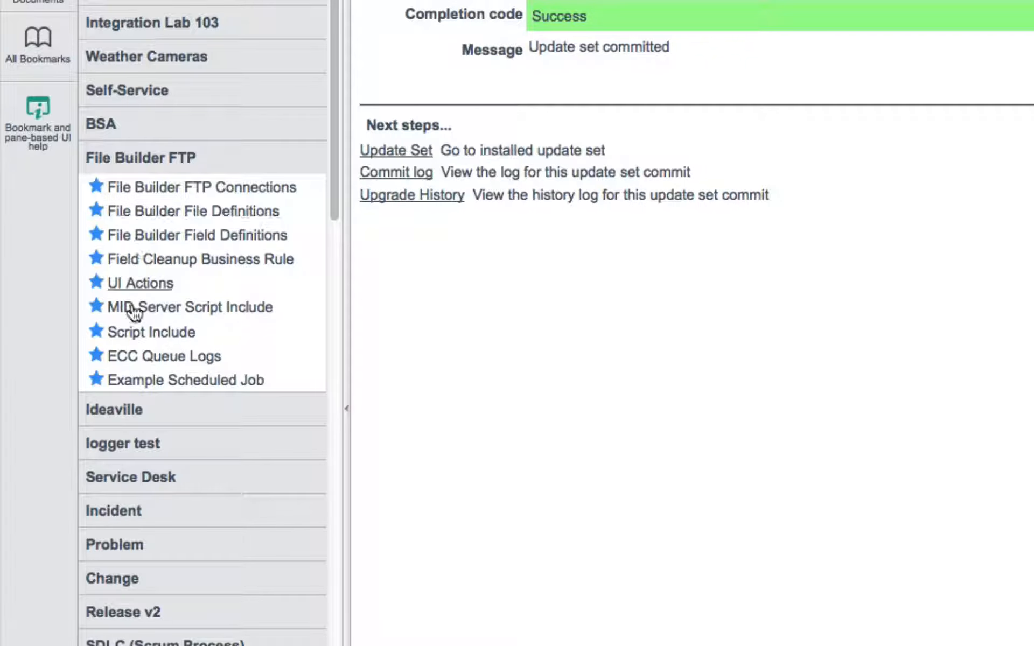
click(152, 191)
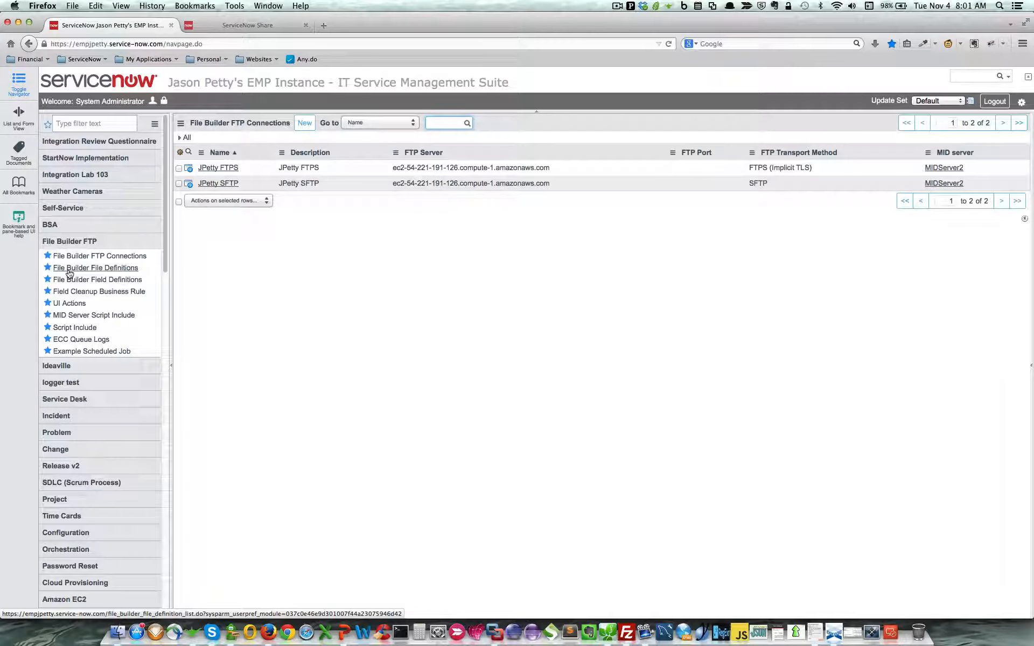
click(74, 270)
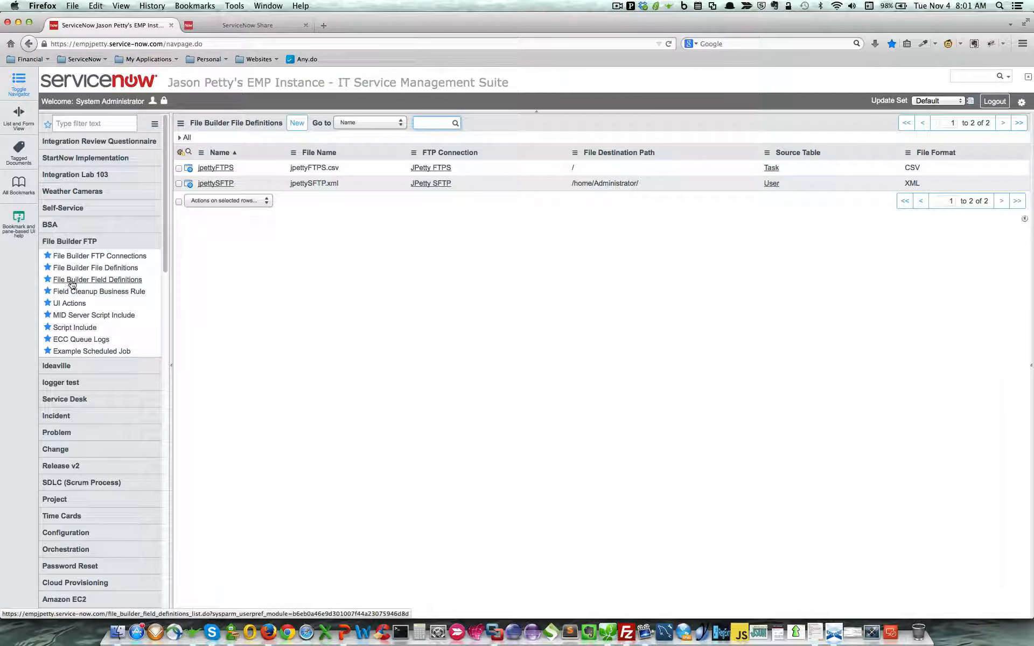
click(79, 280)
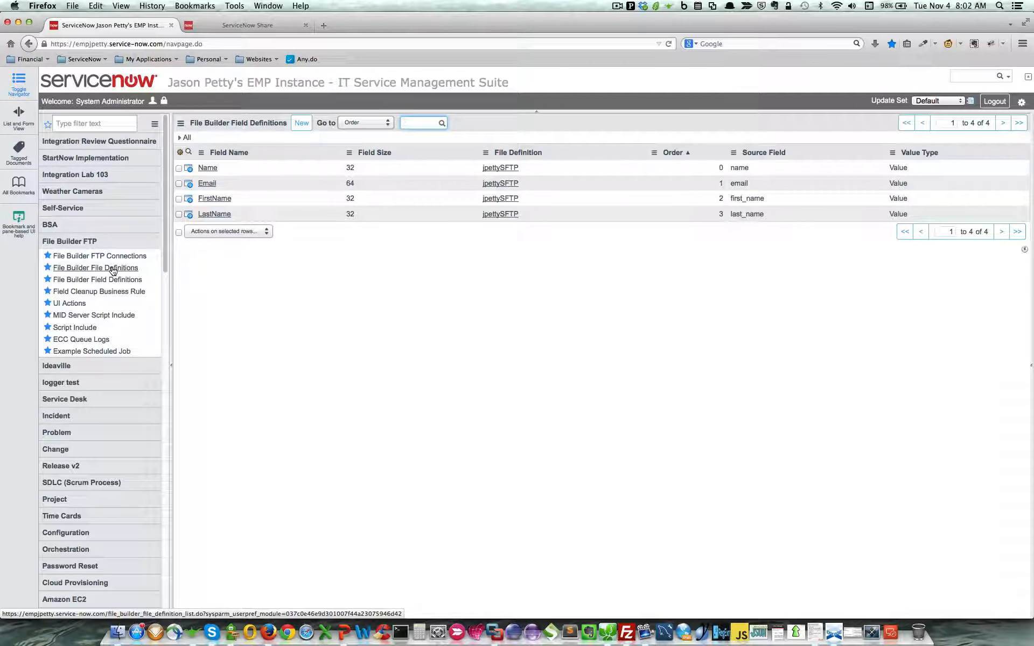
Review File Builder FTP's UI actions, script include, ECC queue logs and example scheduled job
click(70, 304)
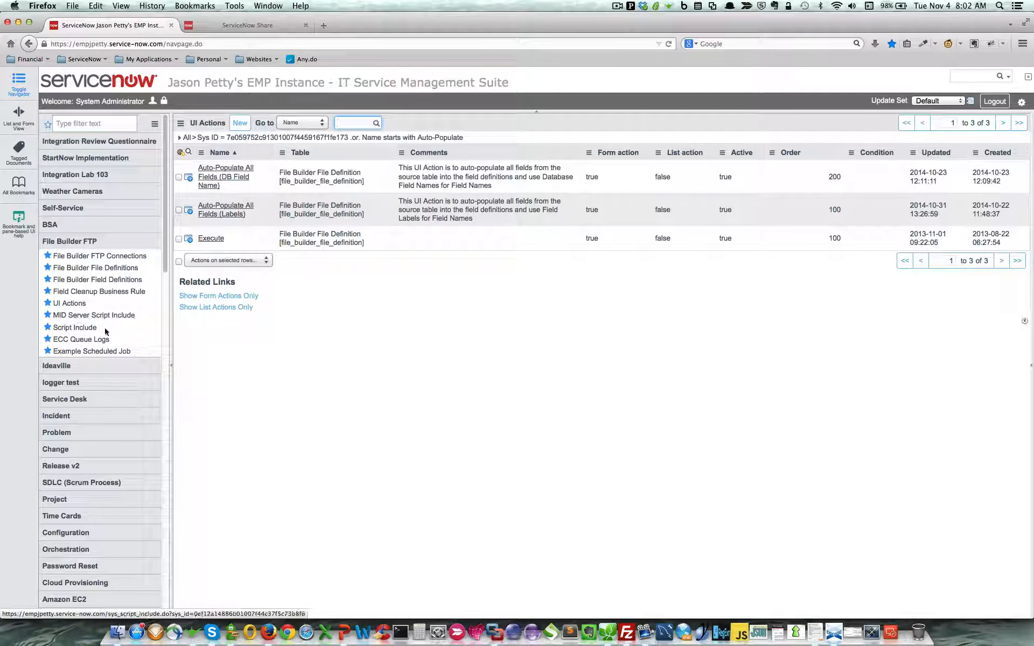
click(73, 328)
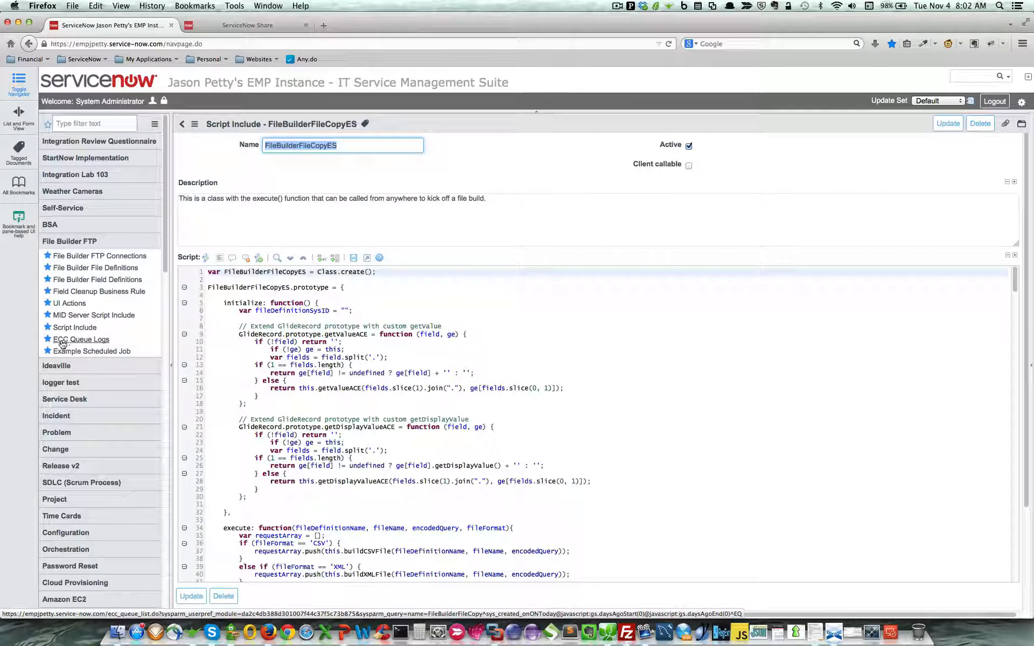
click(60, 341)
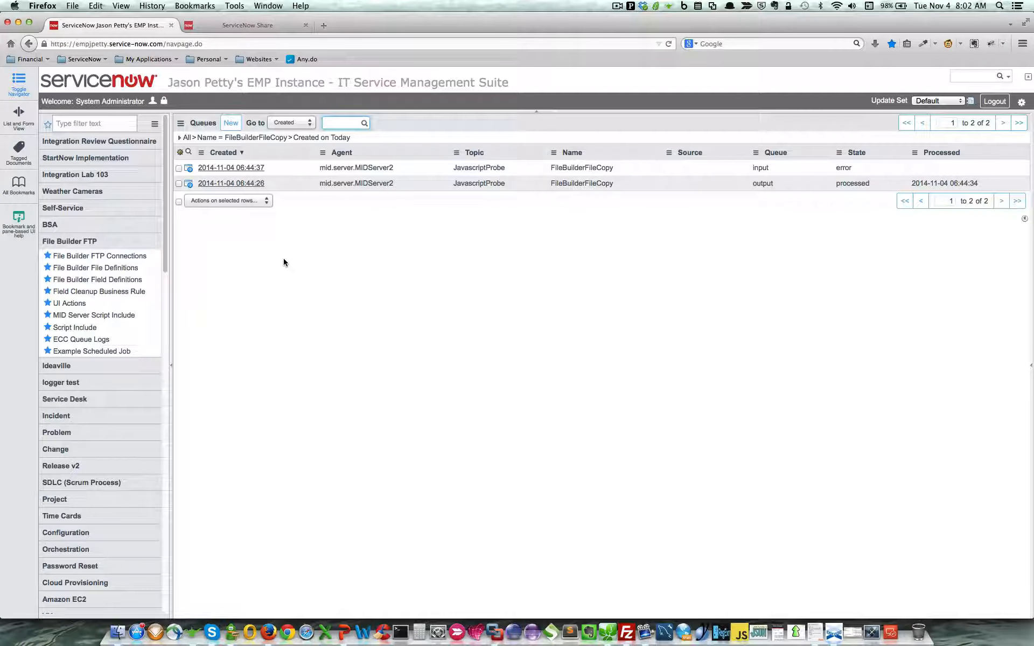
click(66, 353)
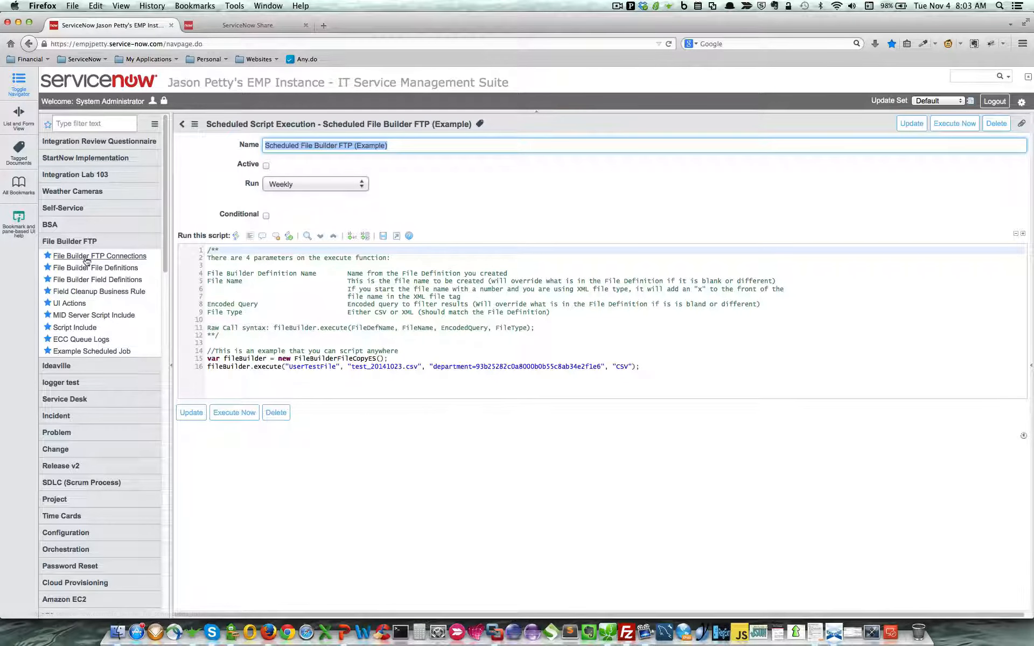
View the blank form for a new File Builder FTP connection and return to the connections list
click(82, 258)
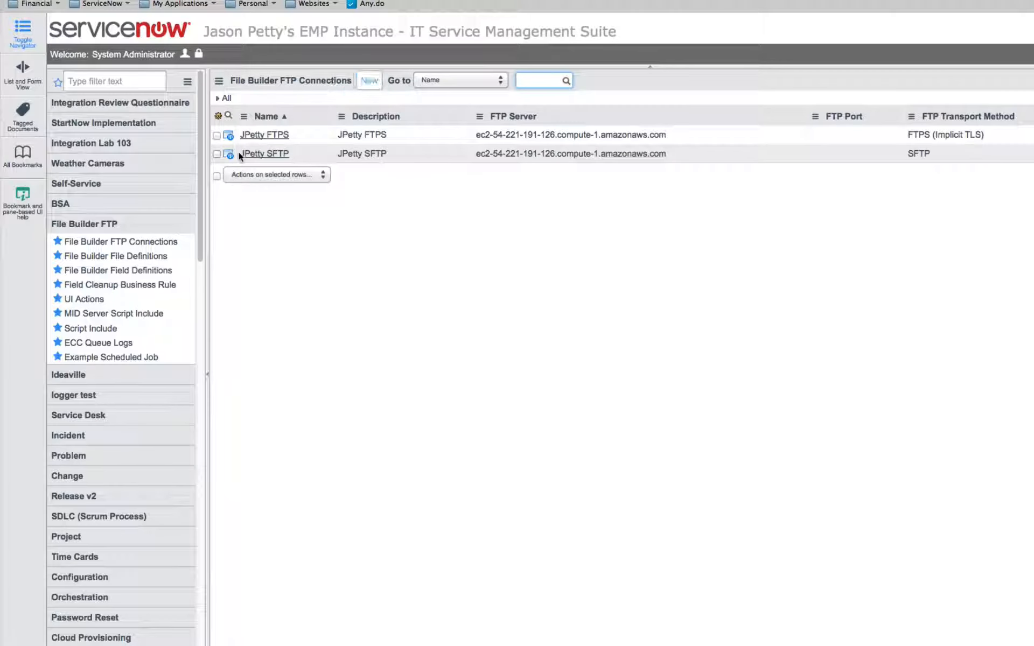
click(365, 83)
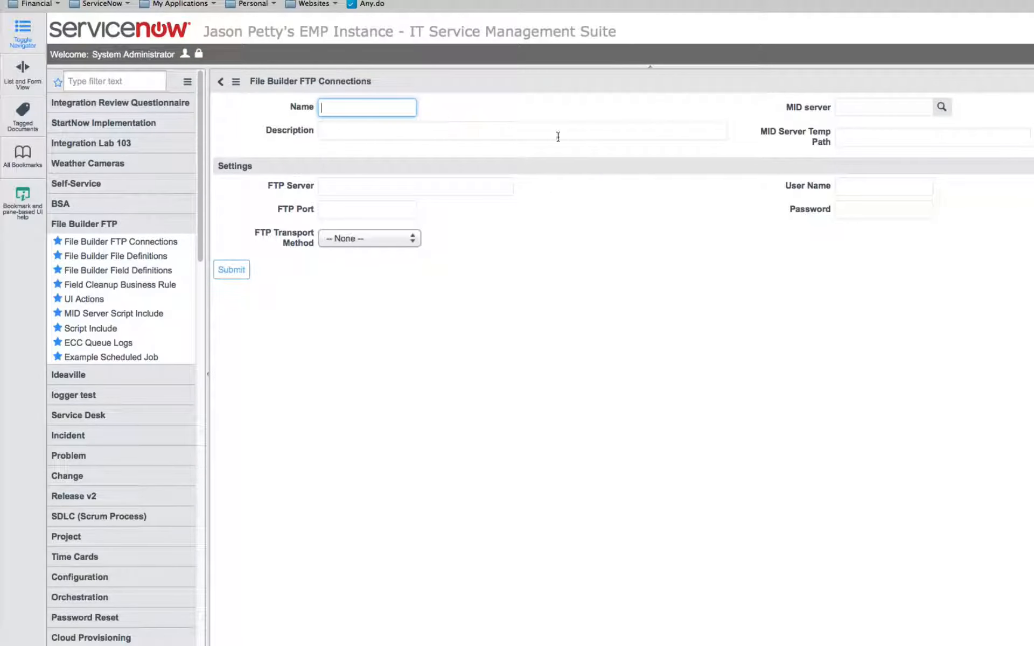
click(139, 243)
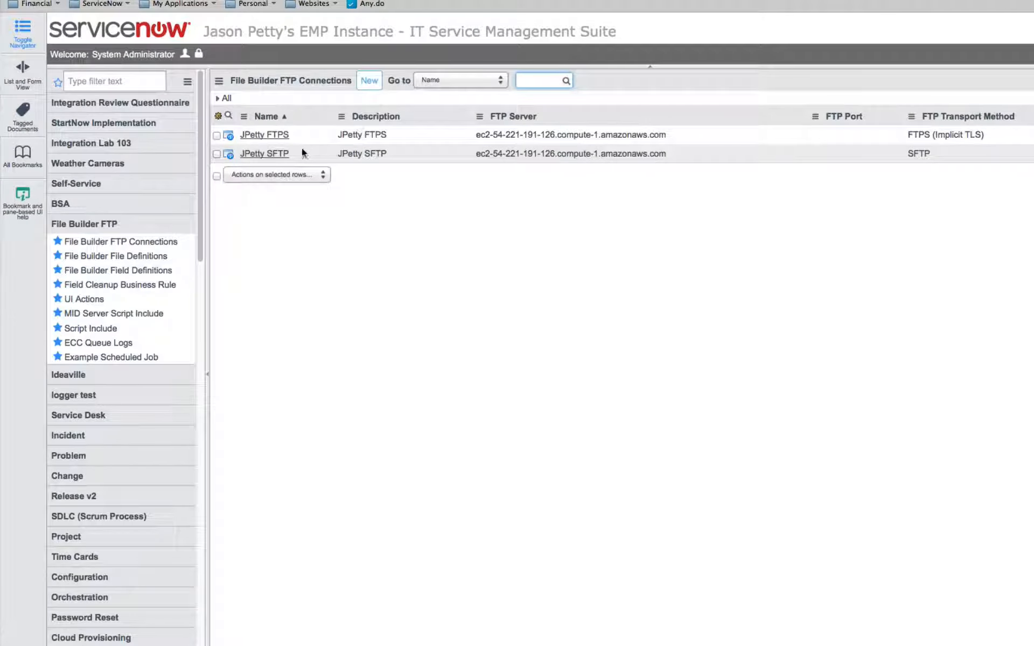
Open the FTPS (Implicit TLS) connection record and examine its description, MID server and MID Server Temp Path fields
click(276, 136)
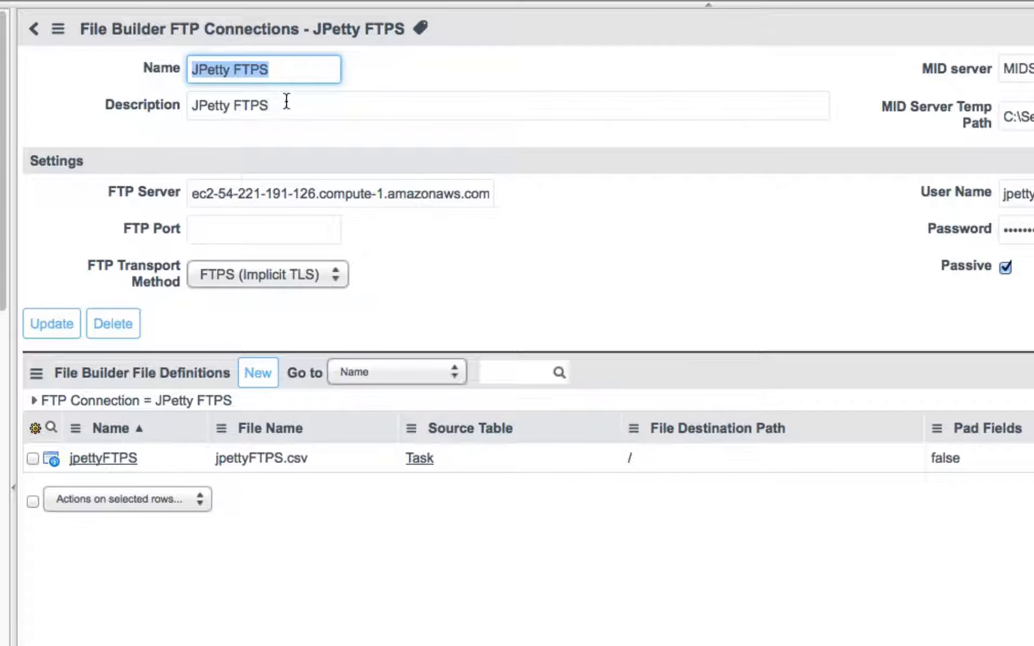
drag(291, 104, 173, 98)
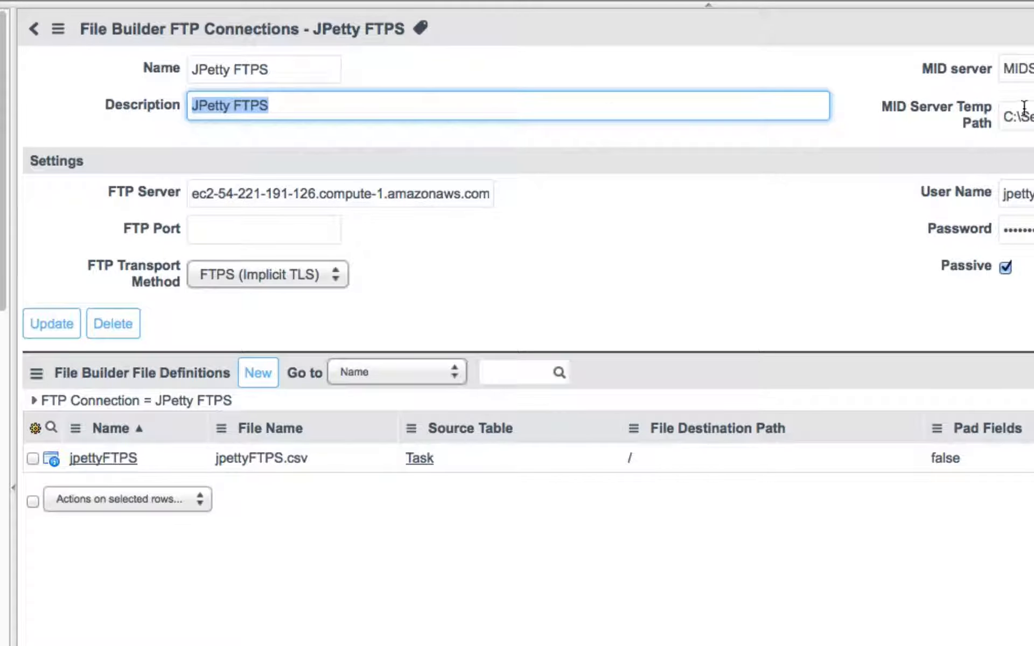
click(469, 76)
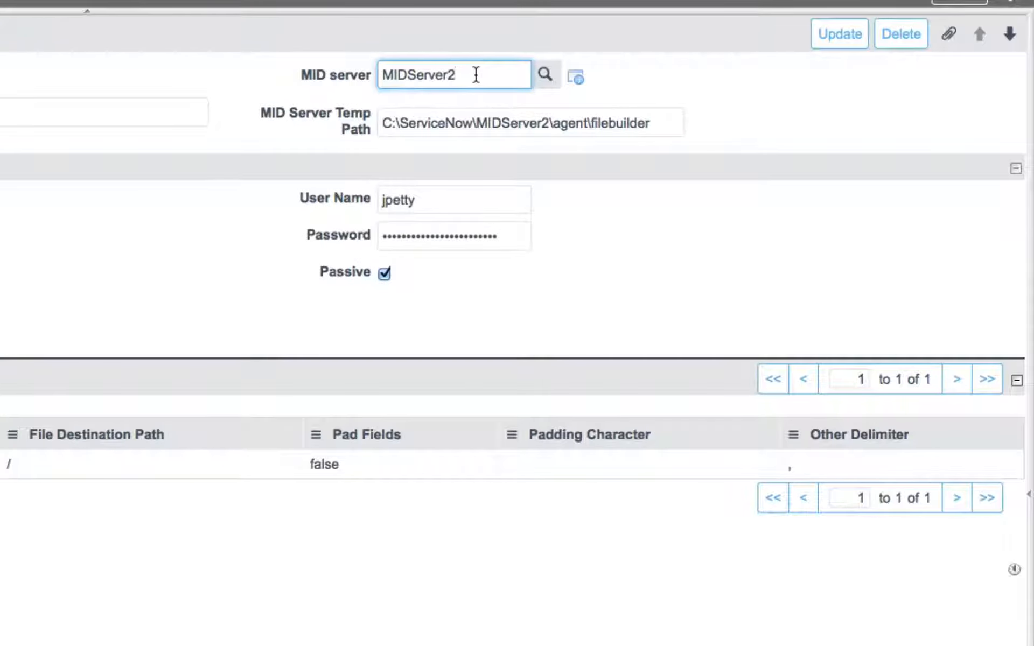
drag(476, 74, 355, 72)
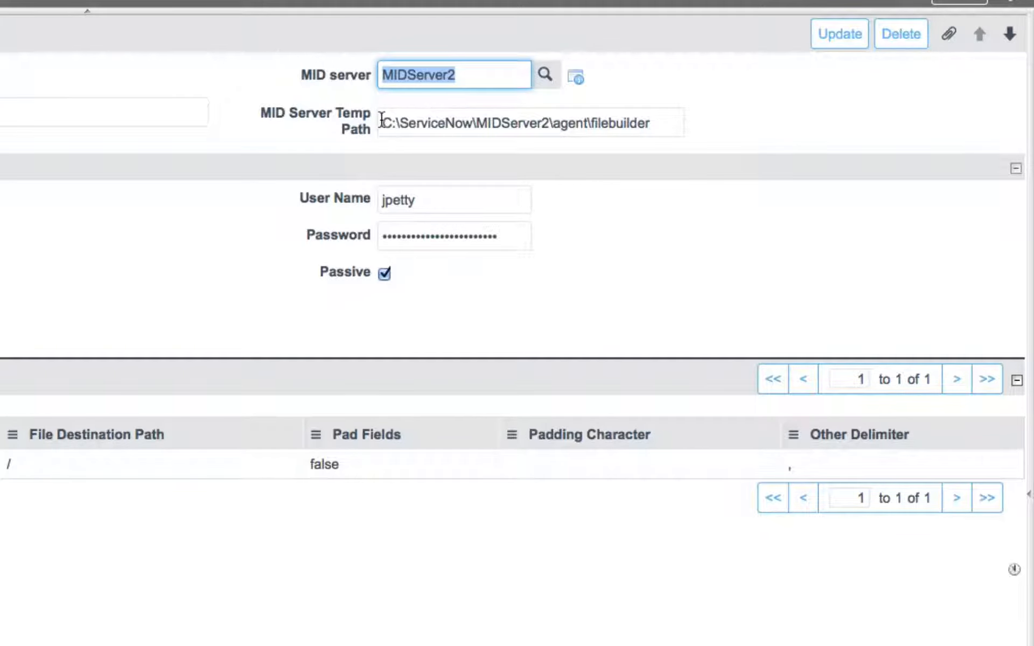
drag(382, 119, 665, 122)
click(663, 123)
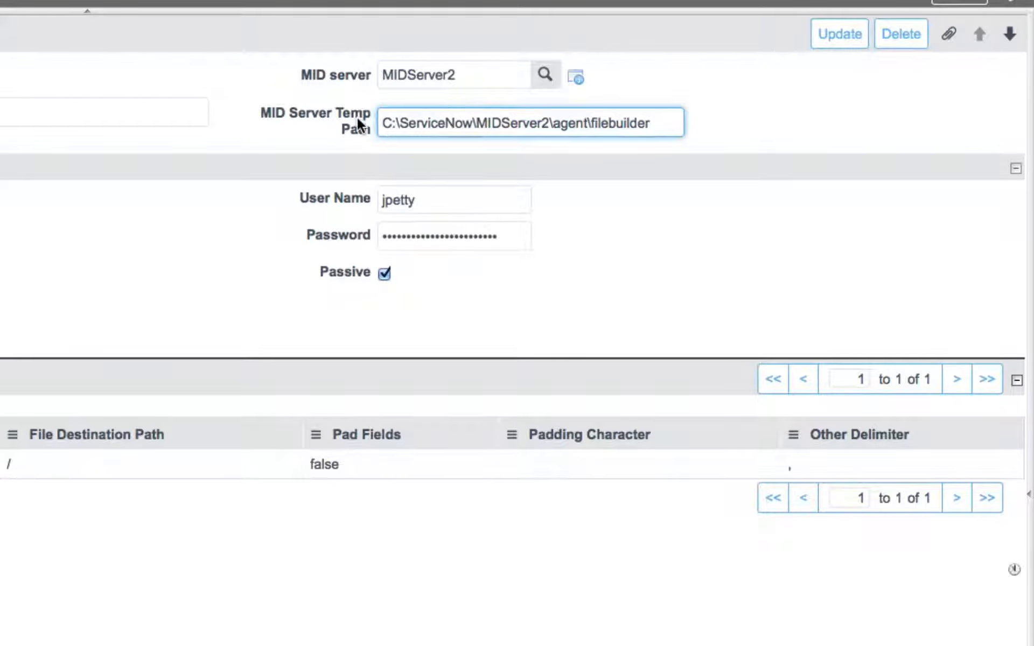
mouse_move(357, 119)
drag(383, 123, 652, 124)
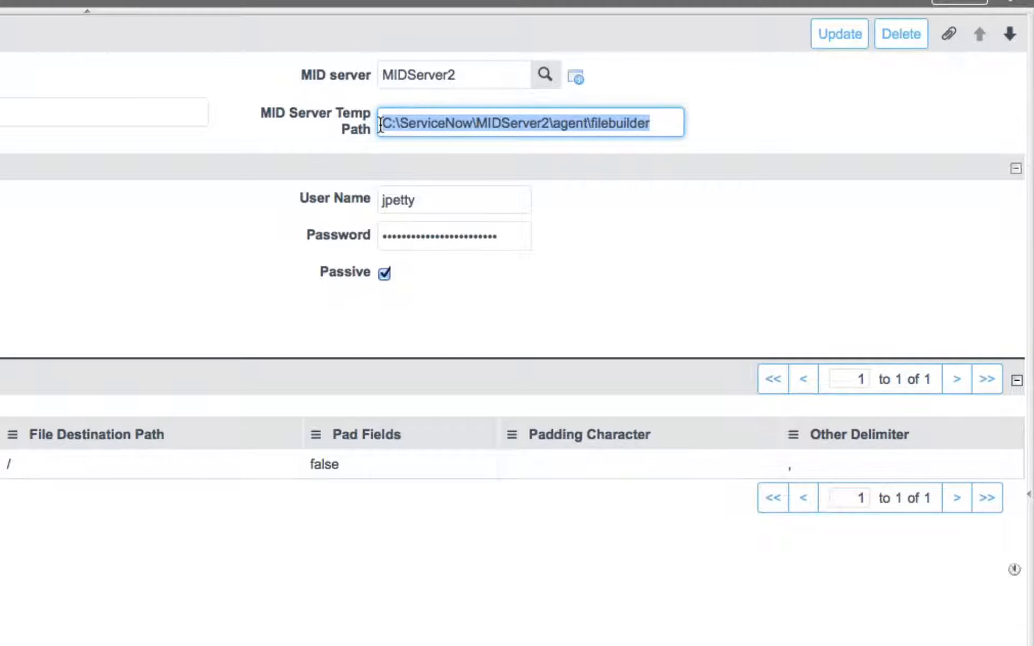
click(661, 123)
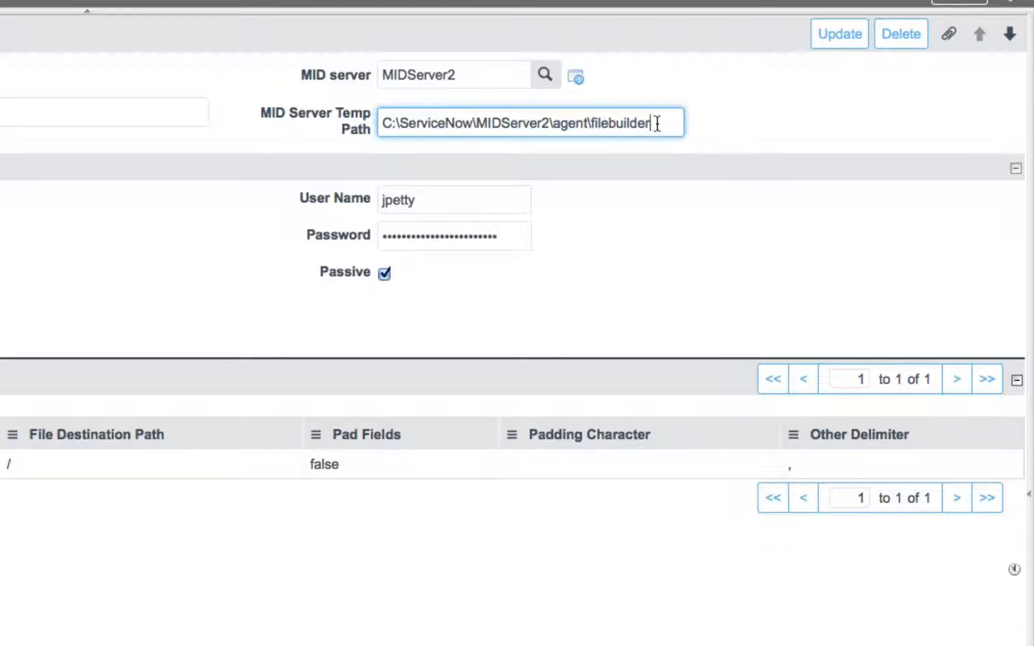
Examine the folder name at the end of the FTPS connection's MID Server Temp Path
drag(656, 123, 591, 124)
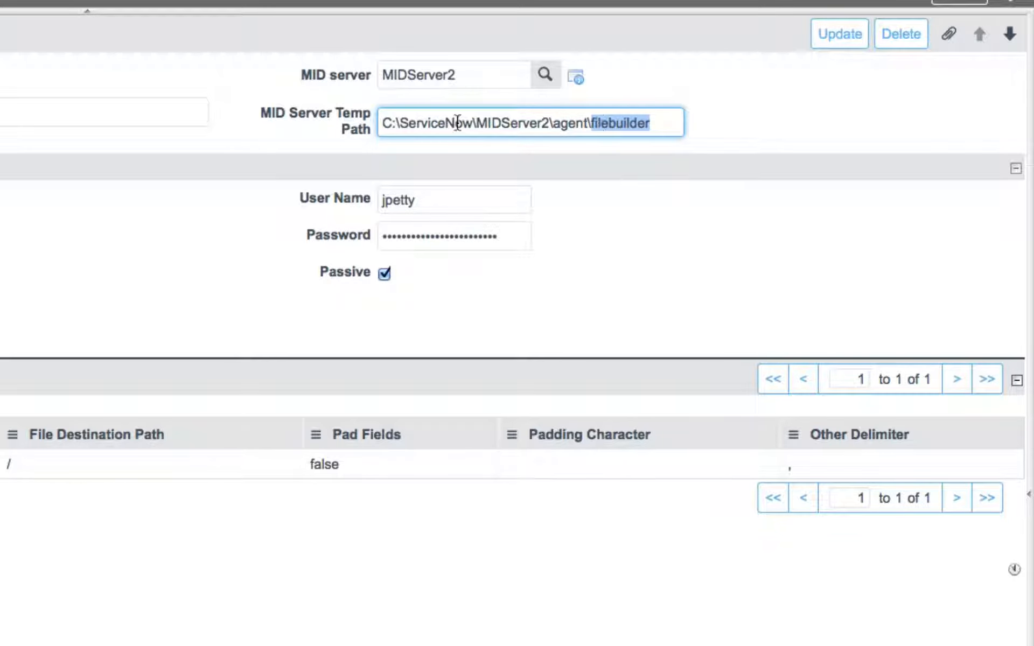
click(597, 123)
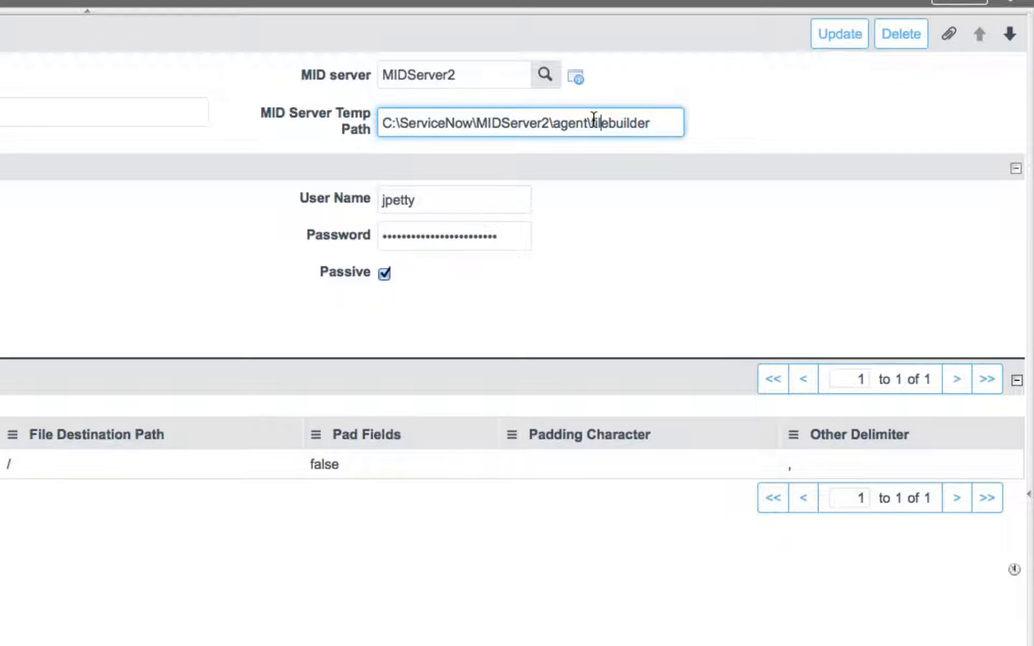
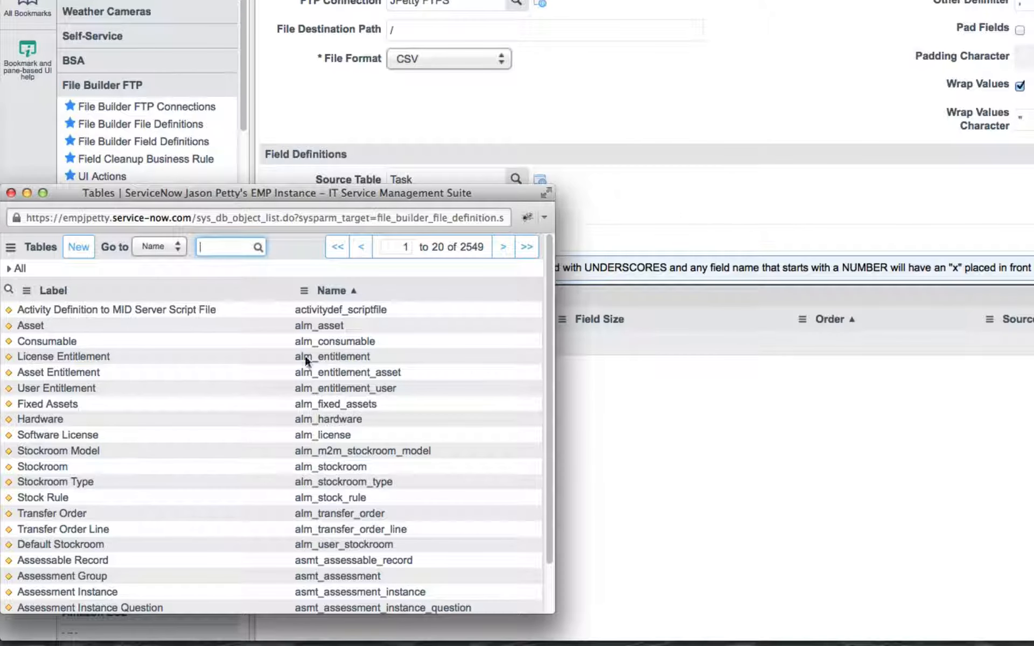
Close the source table lookup and examine the Encoded Query field of the FTPS file definition
click(10, 193)
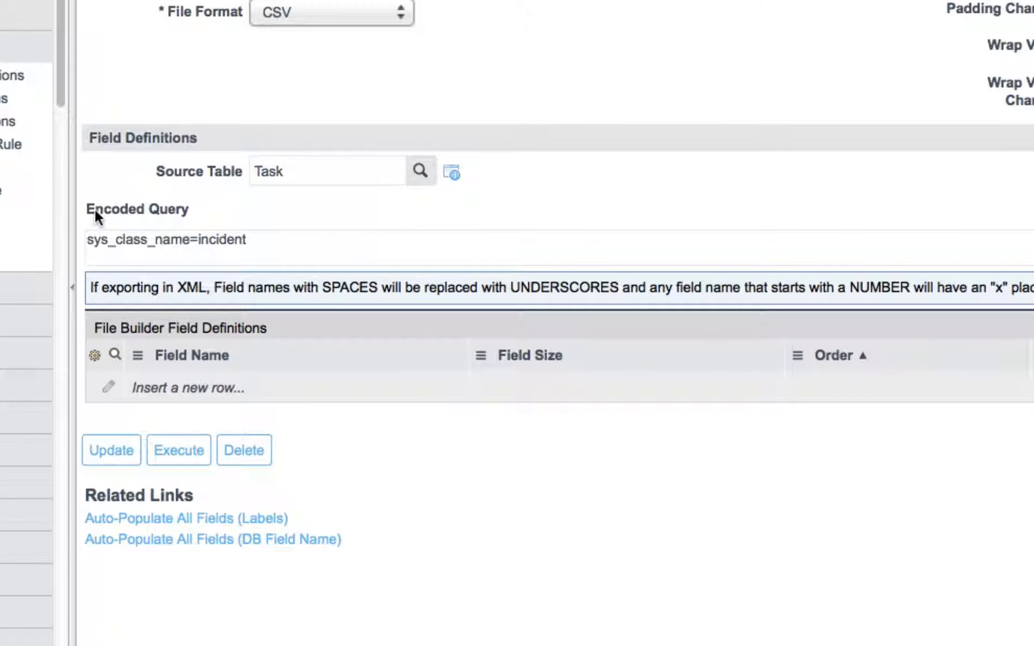
drag(251, 240, 86, 240)
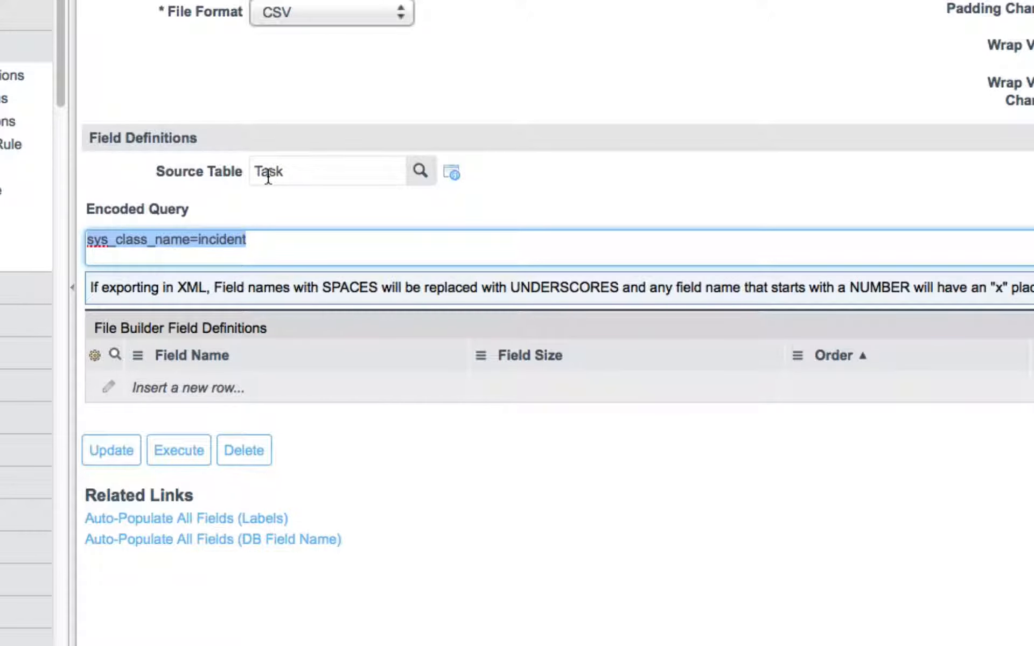
click(257, 240)
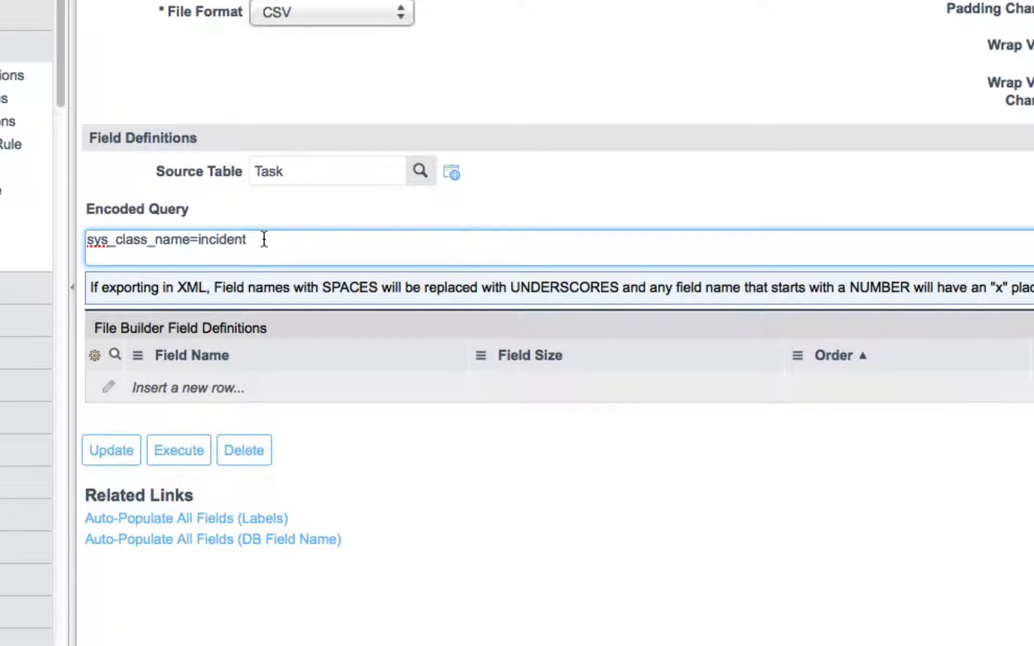
drag(264, 240, 83, 239)
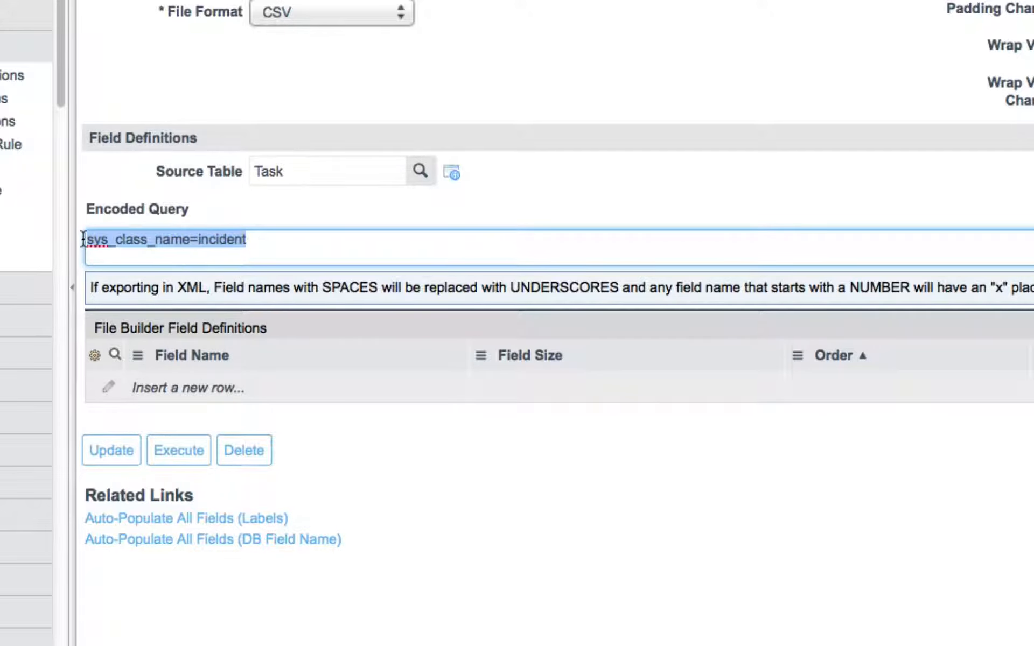
click(291, 242)
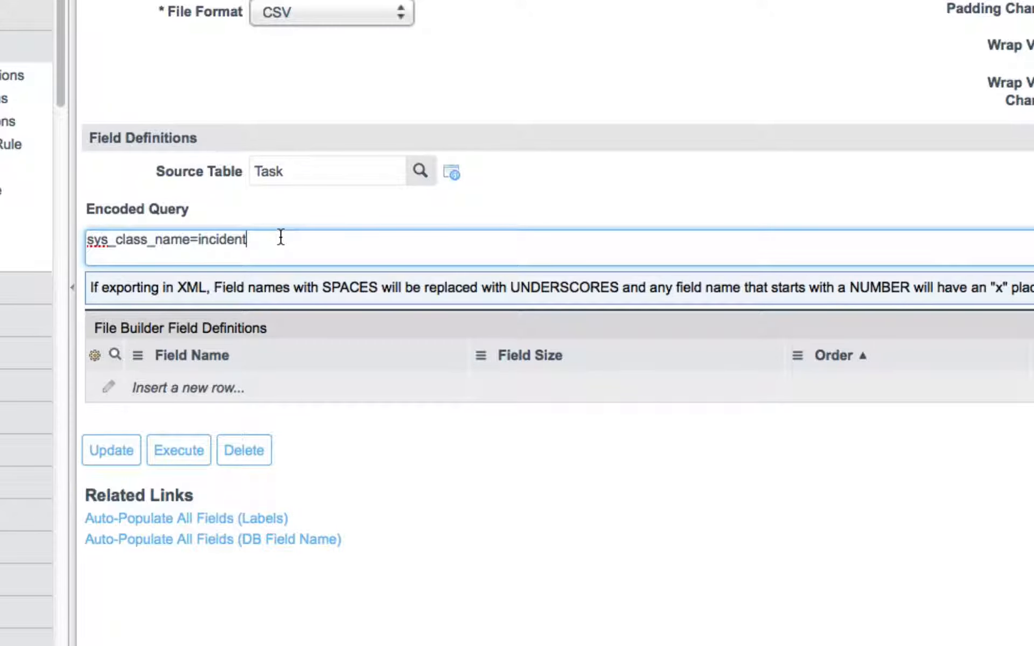
mouse_move(276, 239)
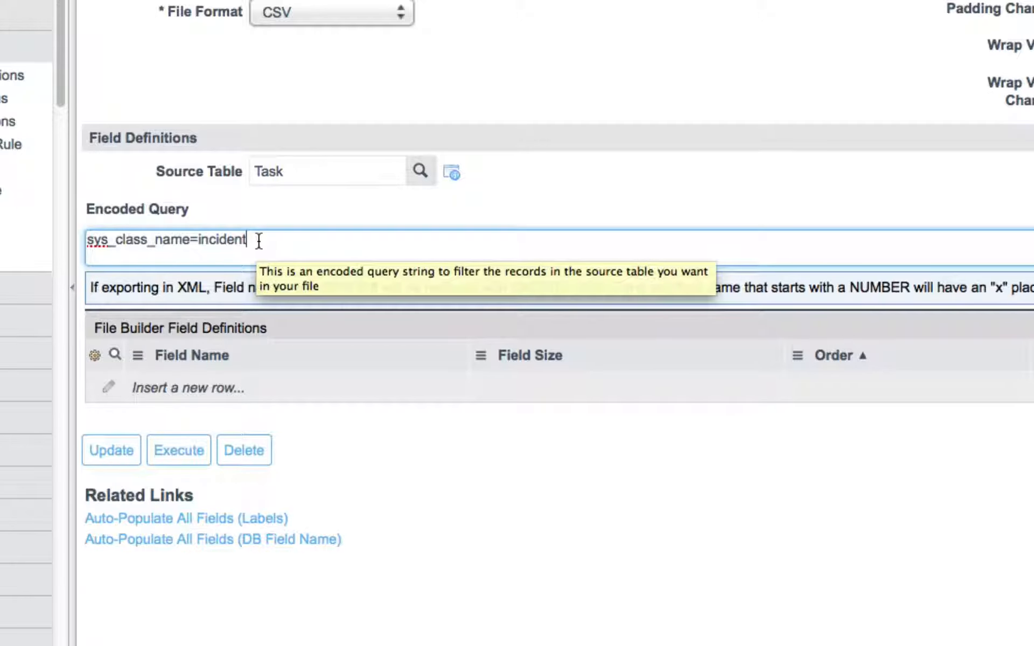
drag(259, 240, 96, 240)
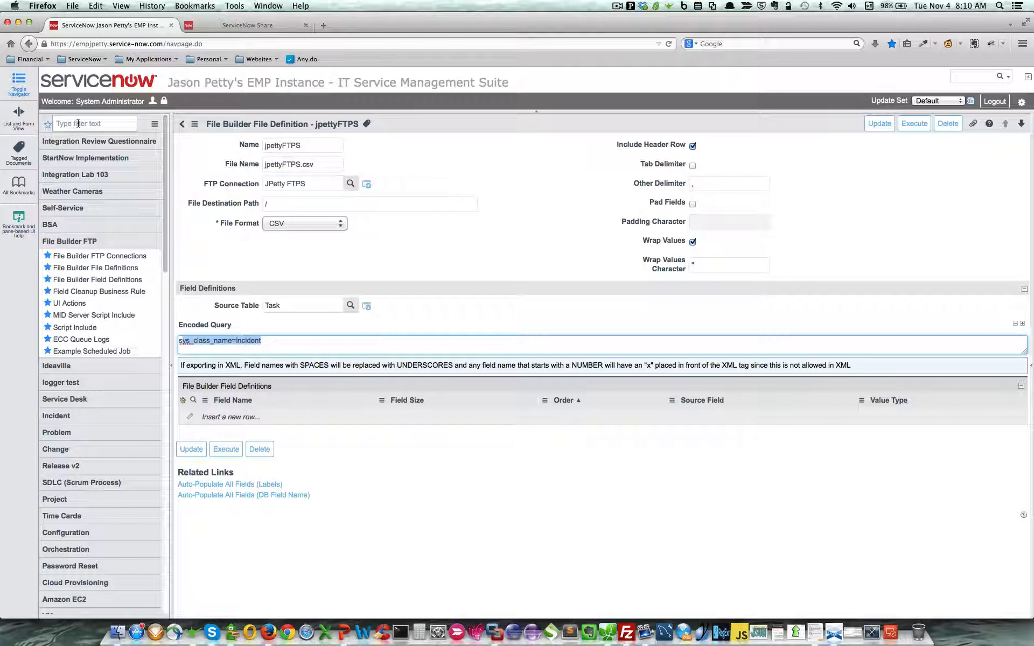
Filter the navigator for users and open the System Security Users list in a separate browser tab
click(78, 124)
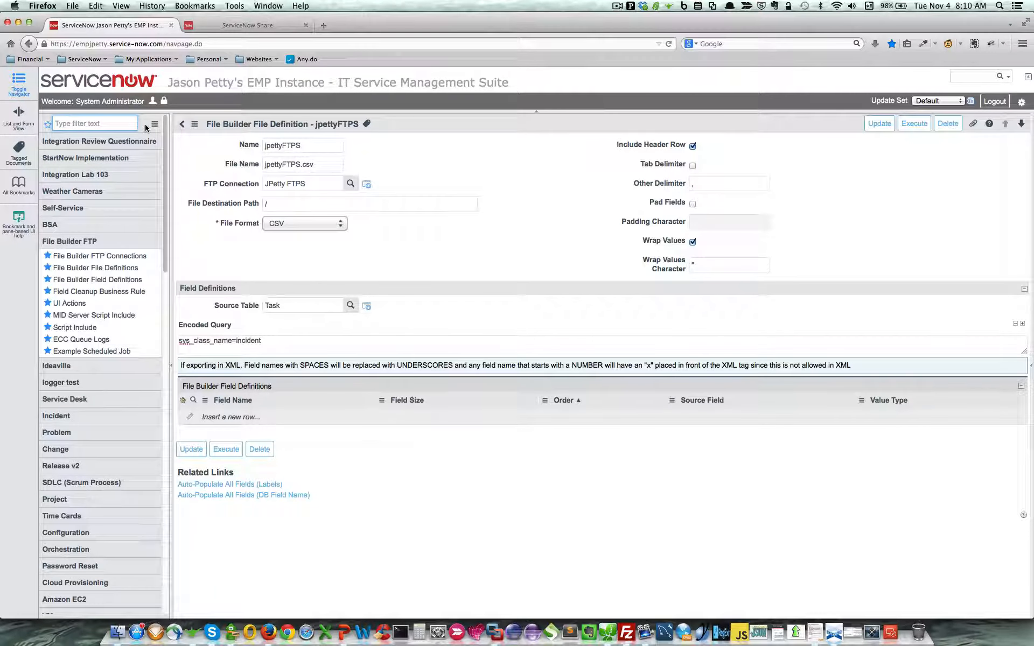
text(u)
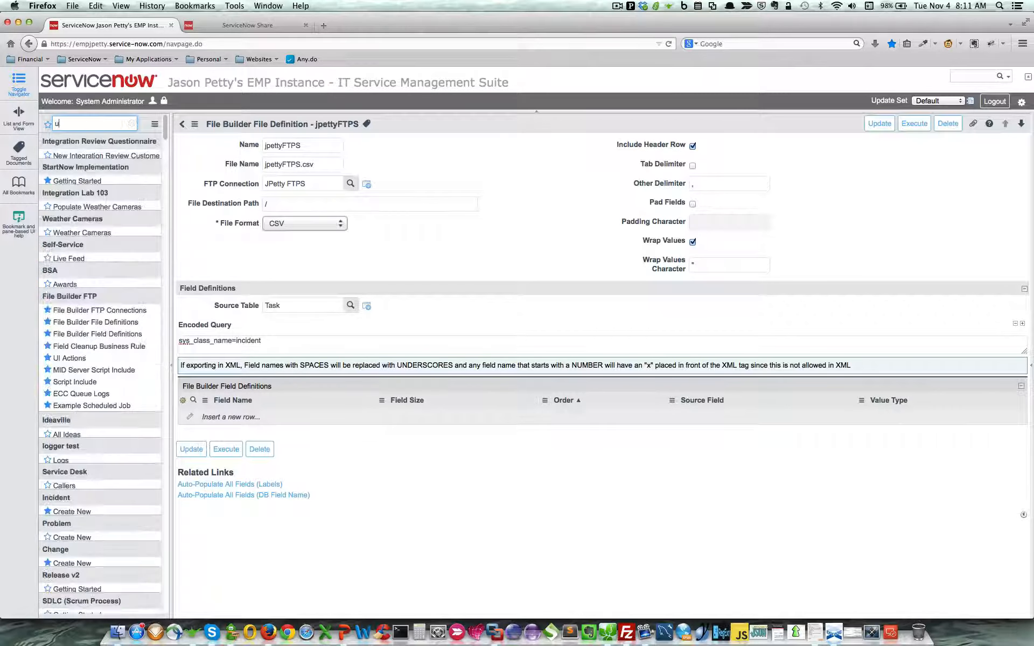
text(sers)
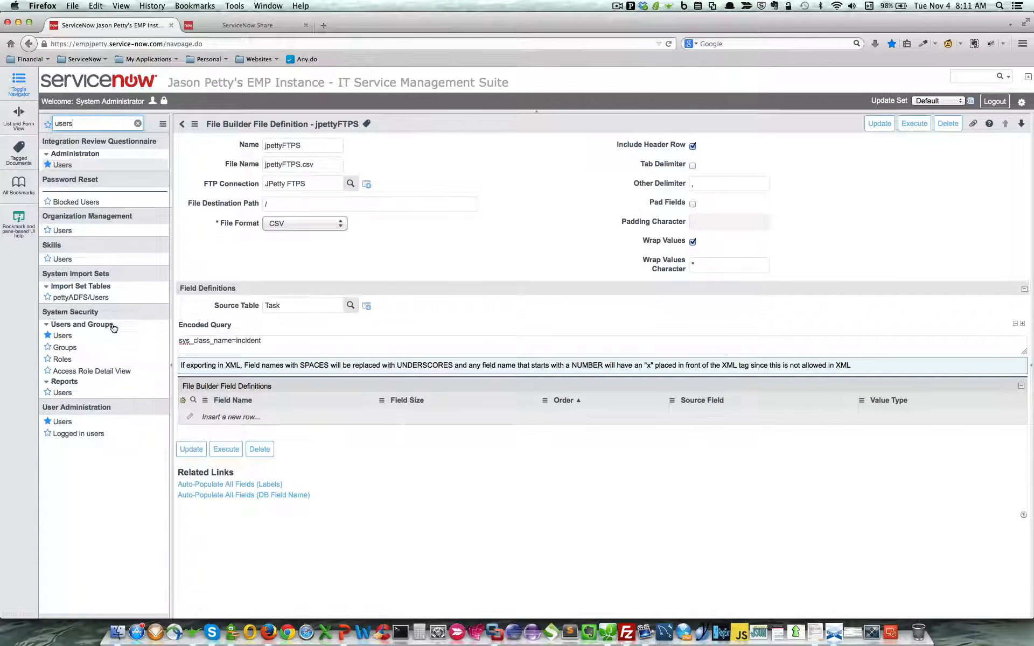
super+click(61, 335)
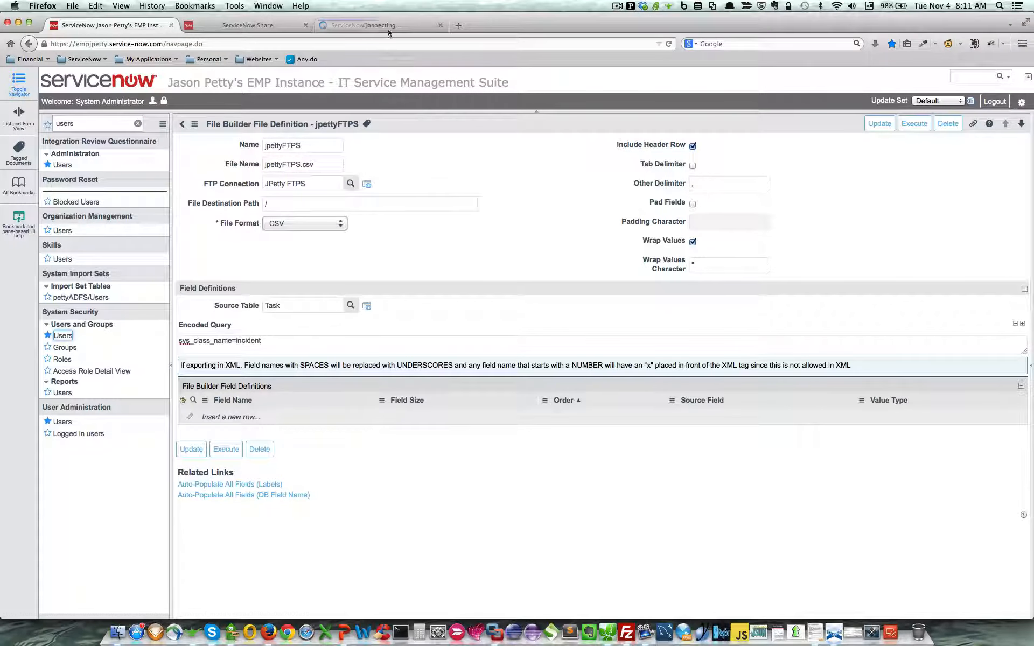
click(376, 26)
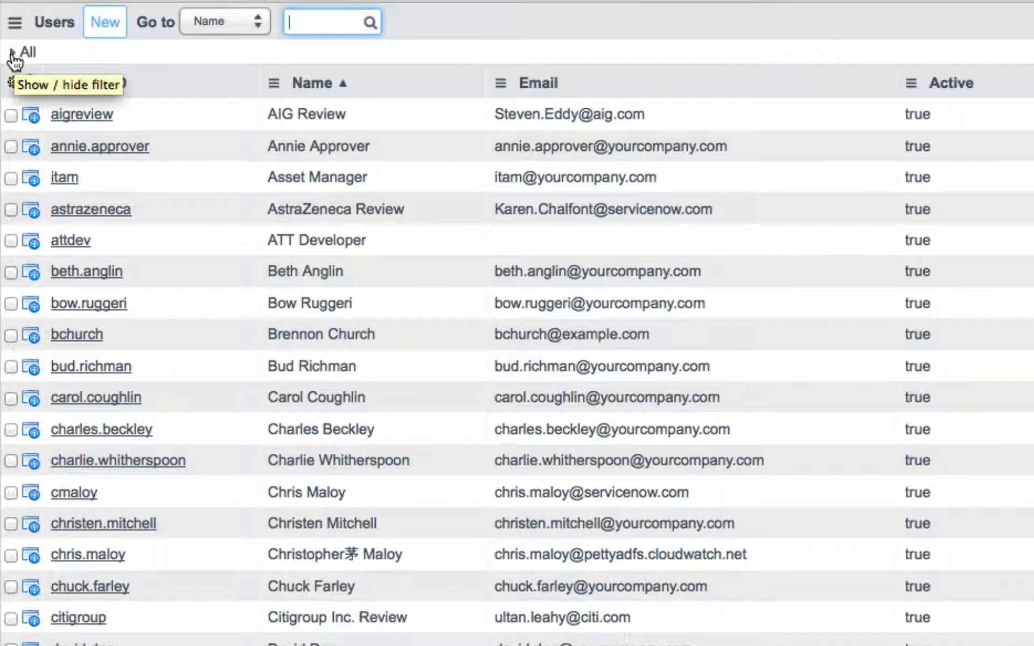
Filter the Users list to records where Department is IT
click(11, 52)
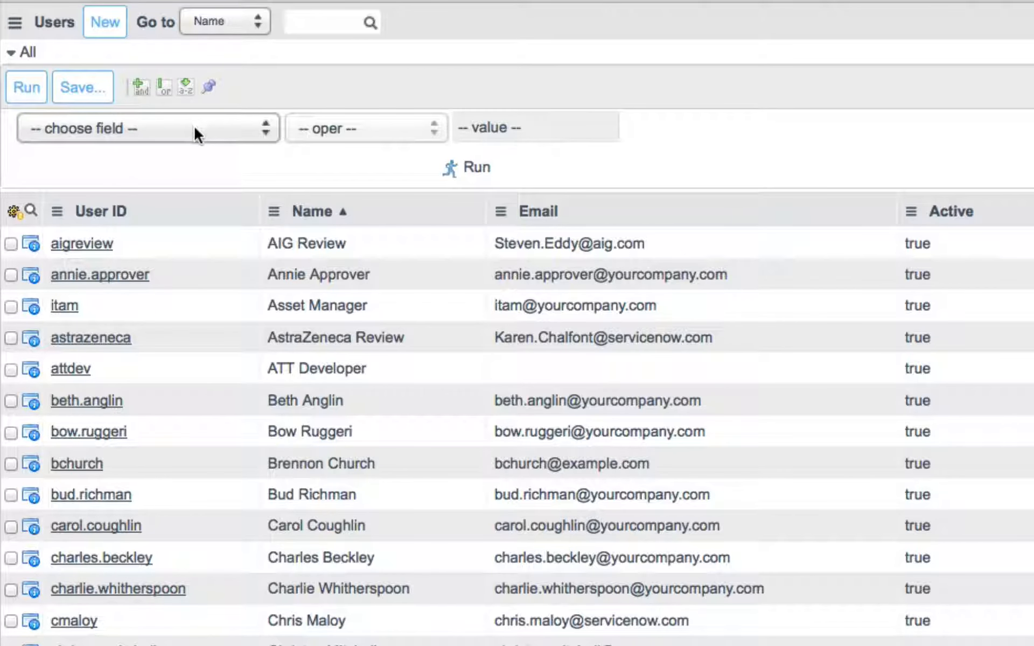
click(205, 129)
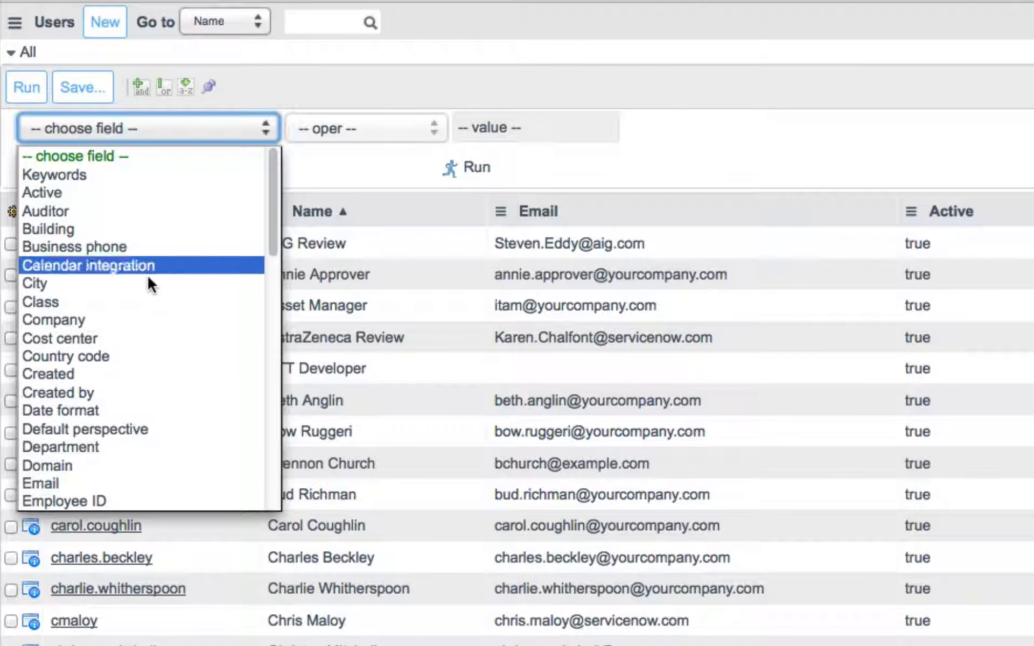
click(90, 446)
click(512, 127)
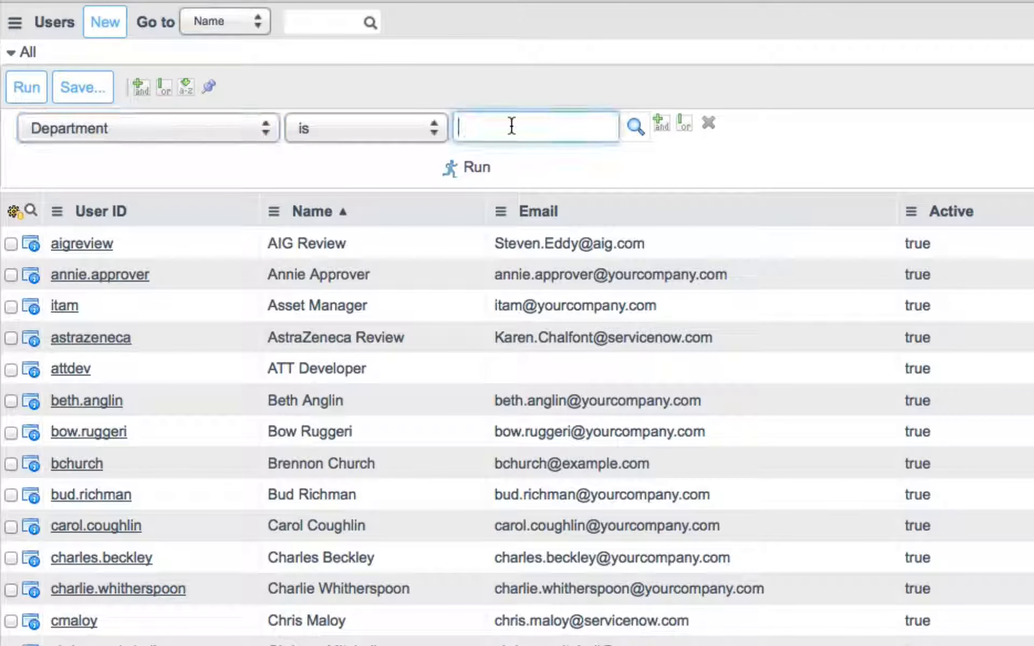
text(**)
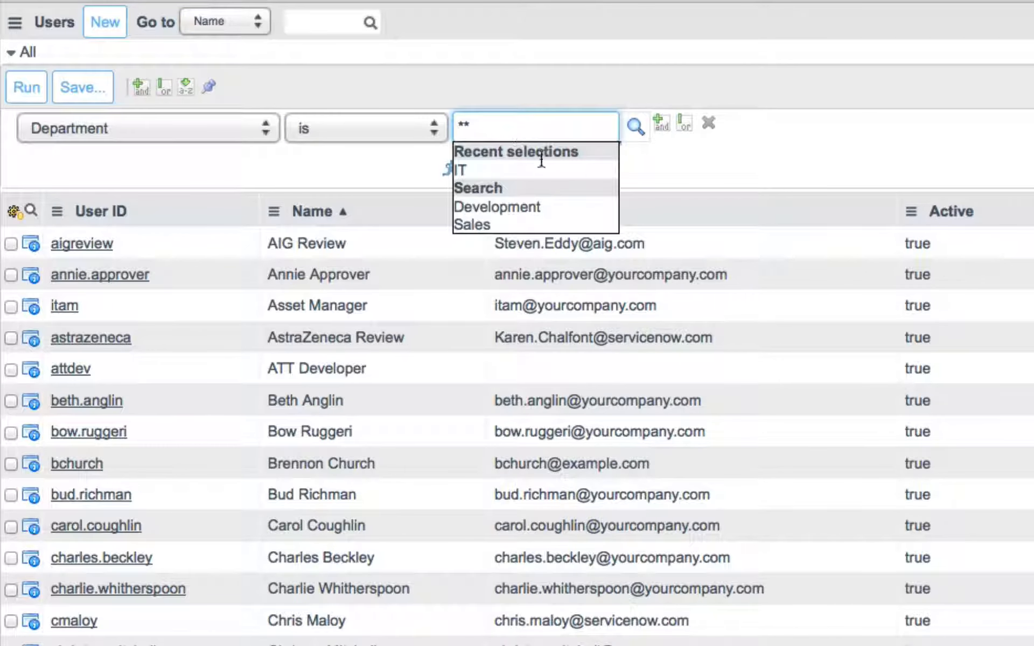
click(519, 165)
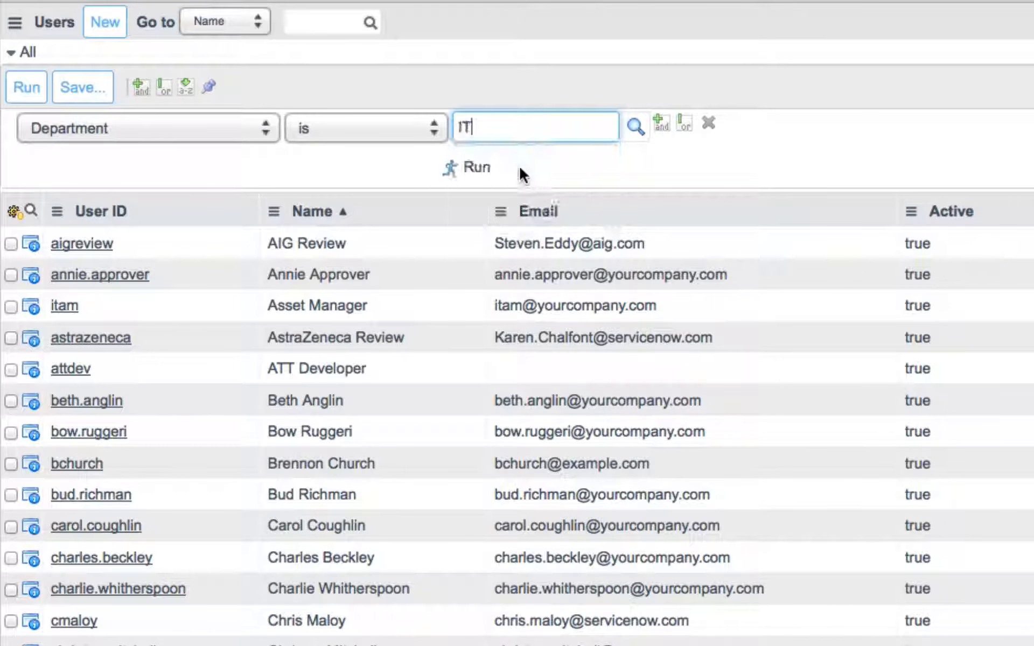
click(475, 173)
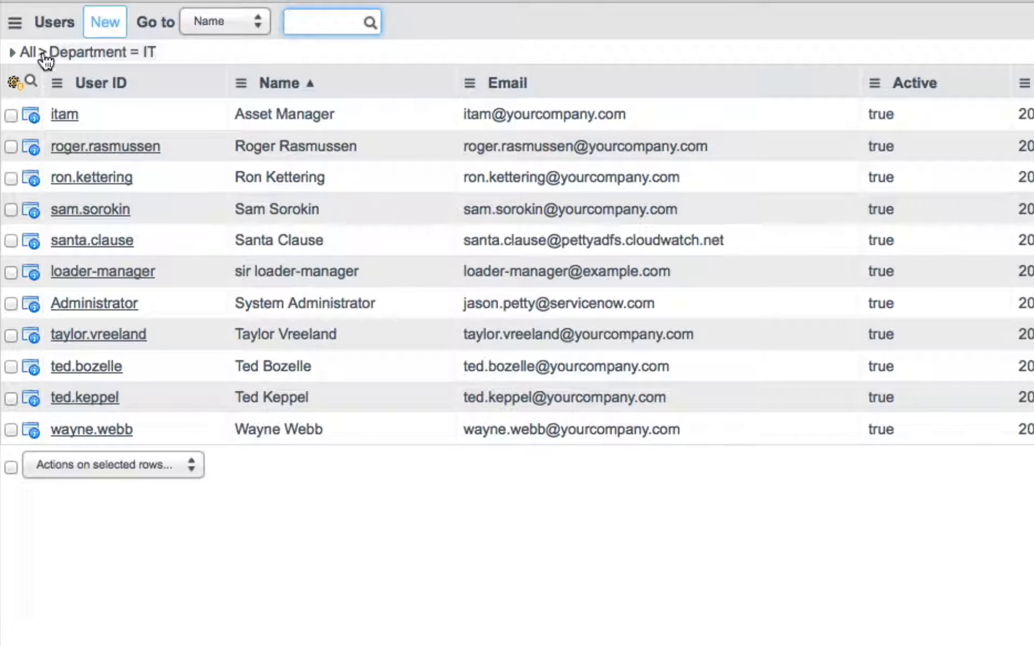
Copy the encoded query of the Department = IT filter and dismiss the copy dialog
right_click(136, 52)
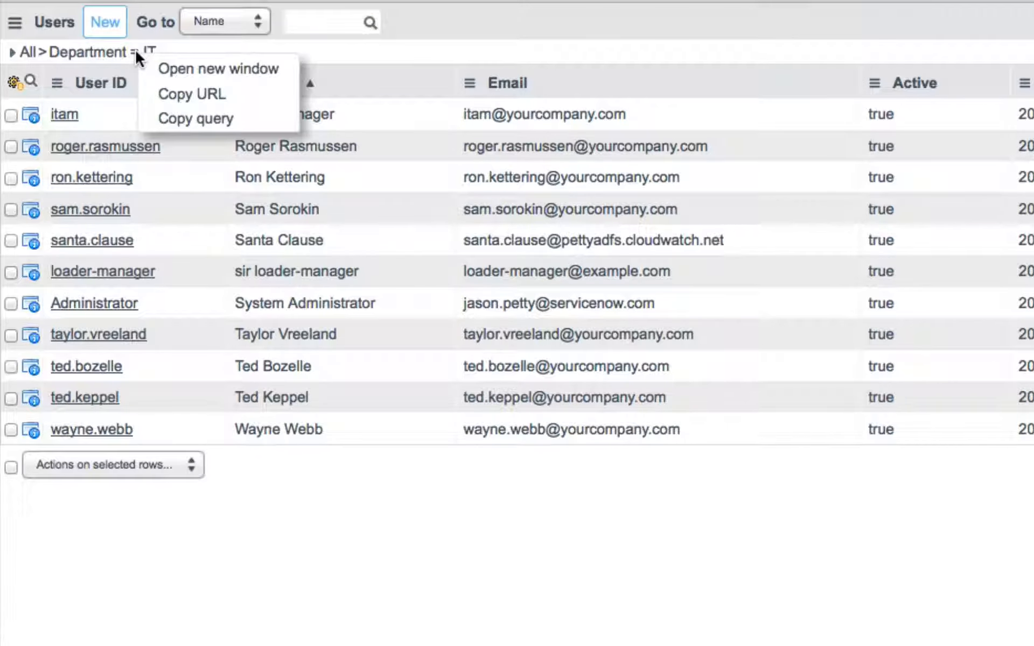
click(202, 118)
click(884, 393)
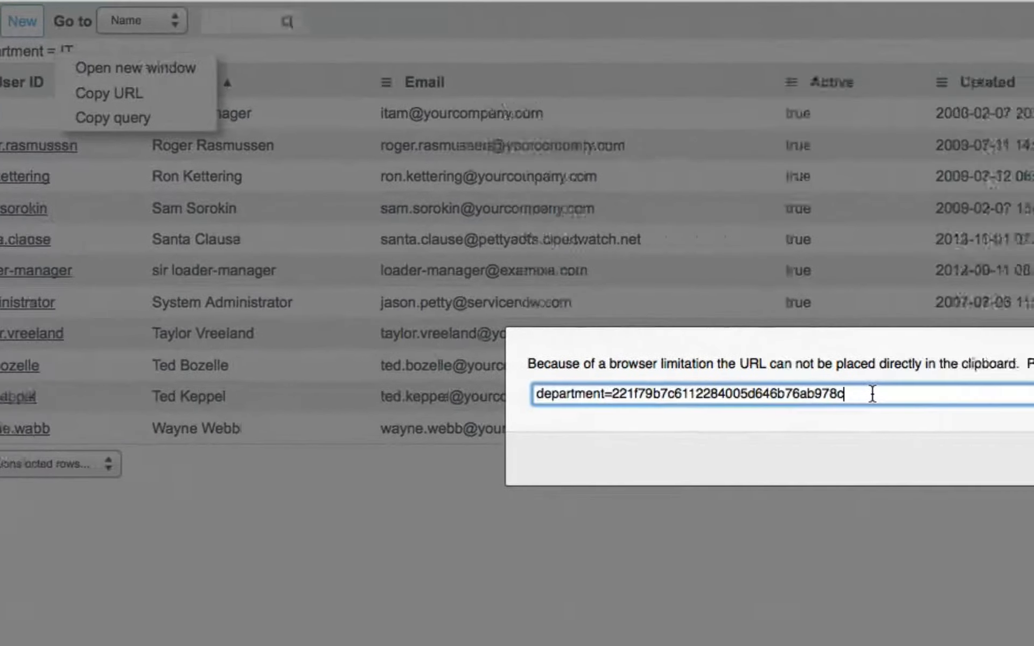
drag(410, 389, 43, 383)
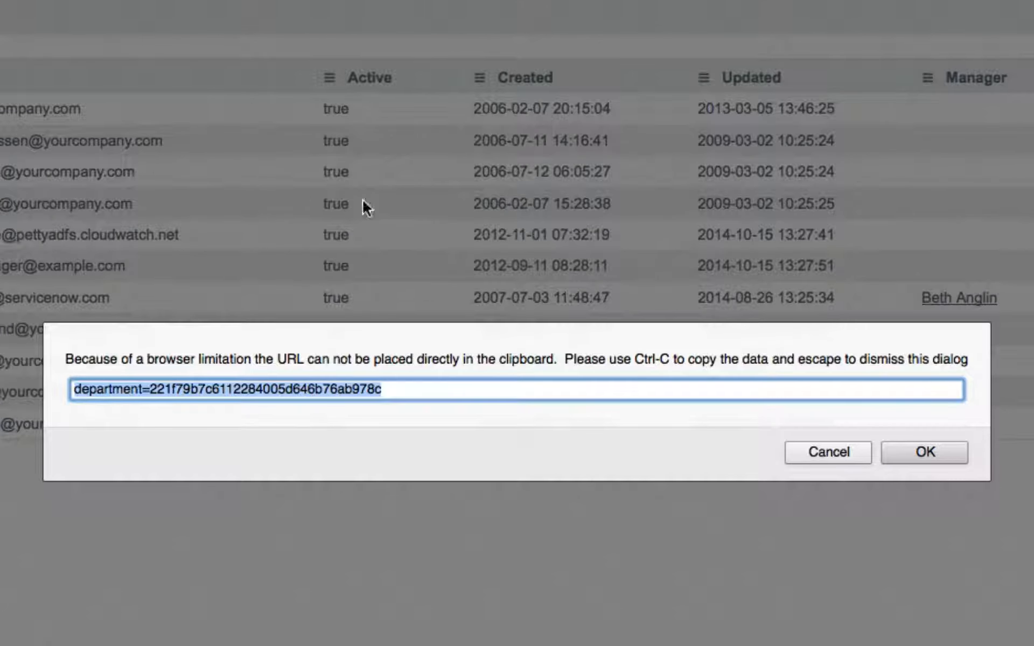
click(833, 458)
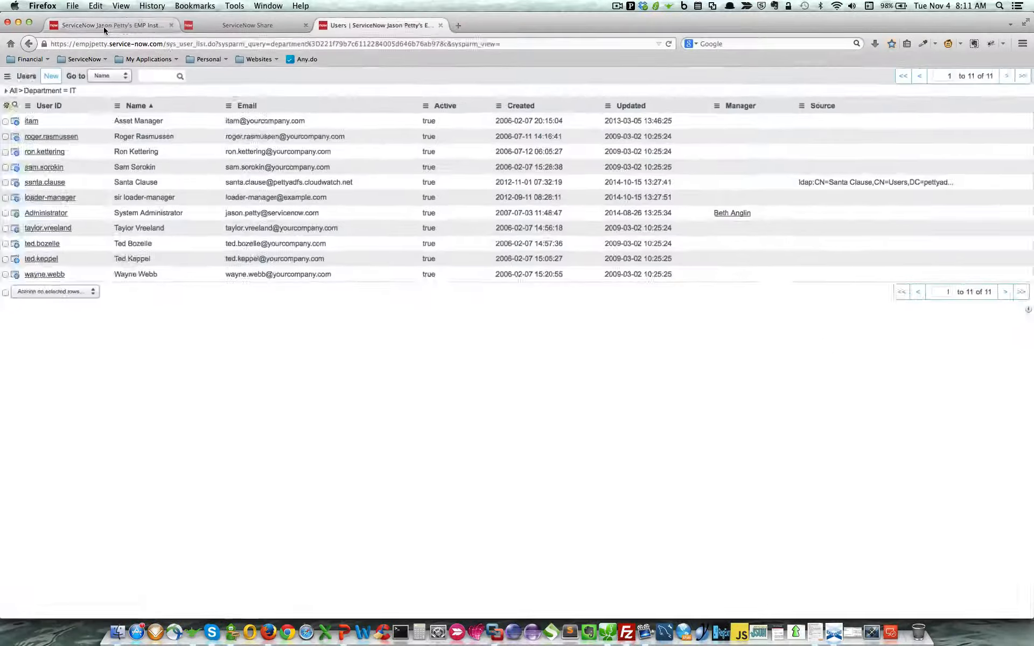
Return to the FTPS file definition, try replacing its encoded query with the copied department query, and undo the replacement
click(104, 30)
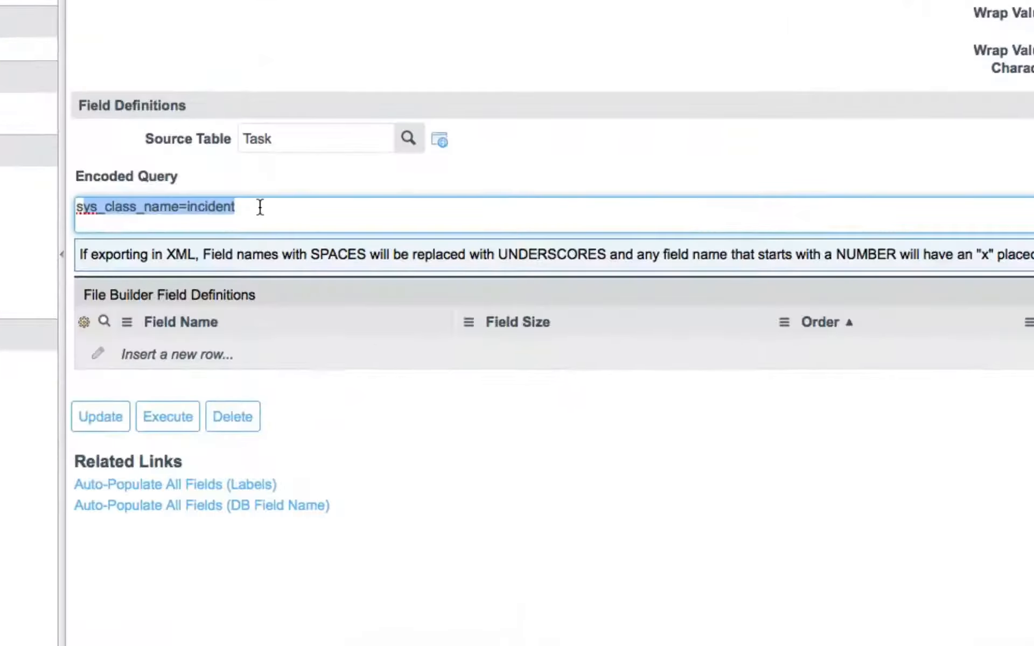
click(273, 341)
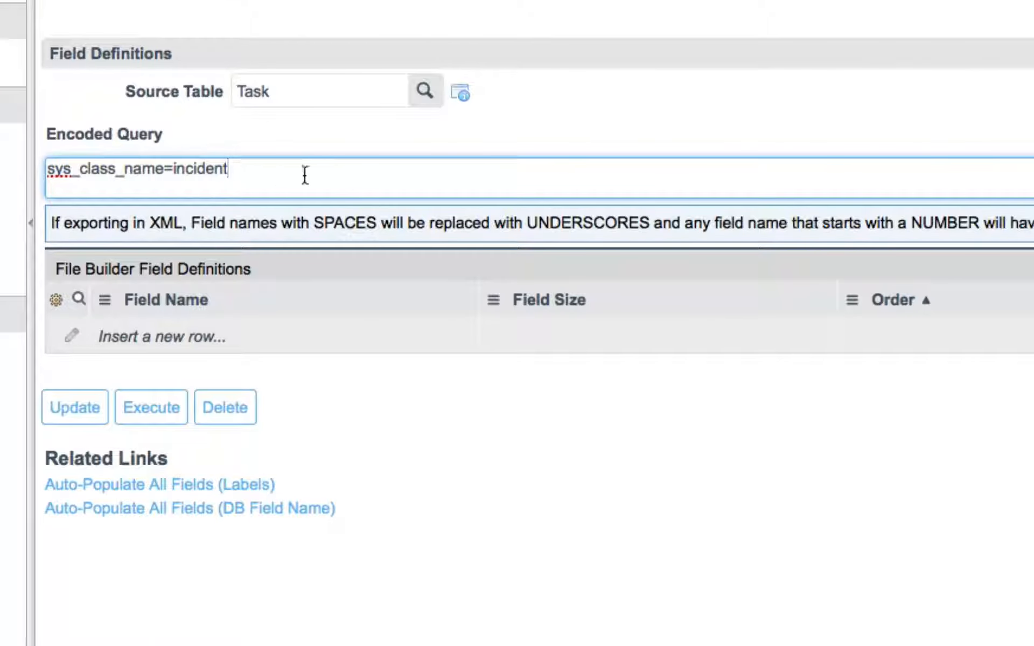
drag(334, 173, 22, 170)
key(super+v)
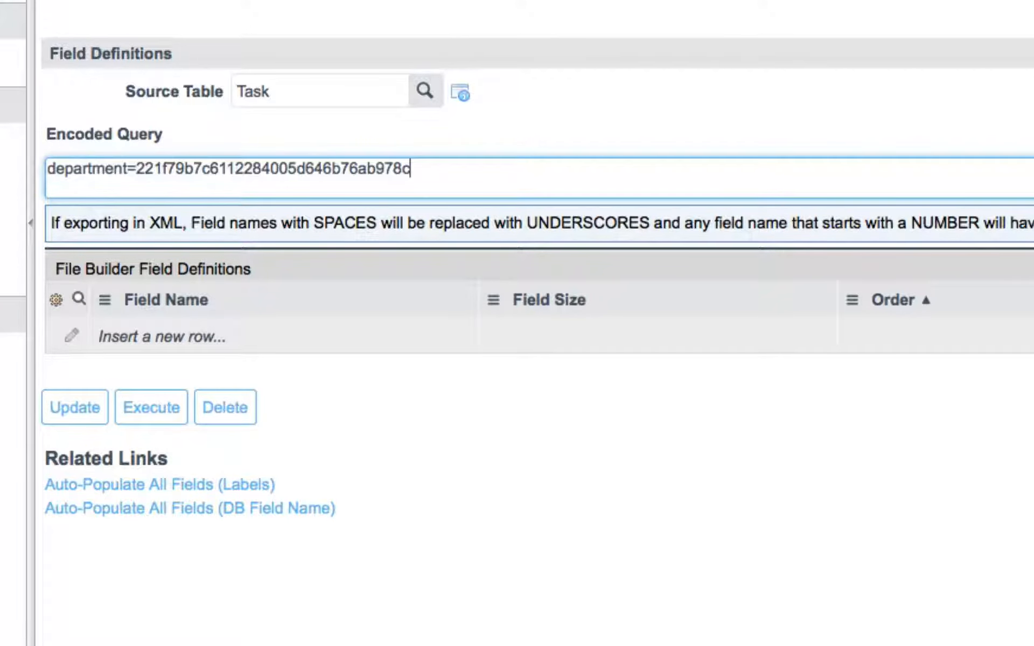
key(super+z)
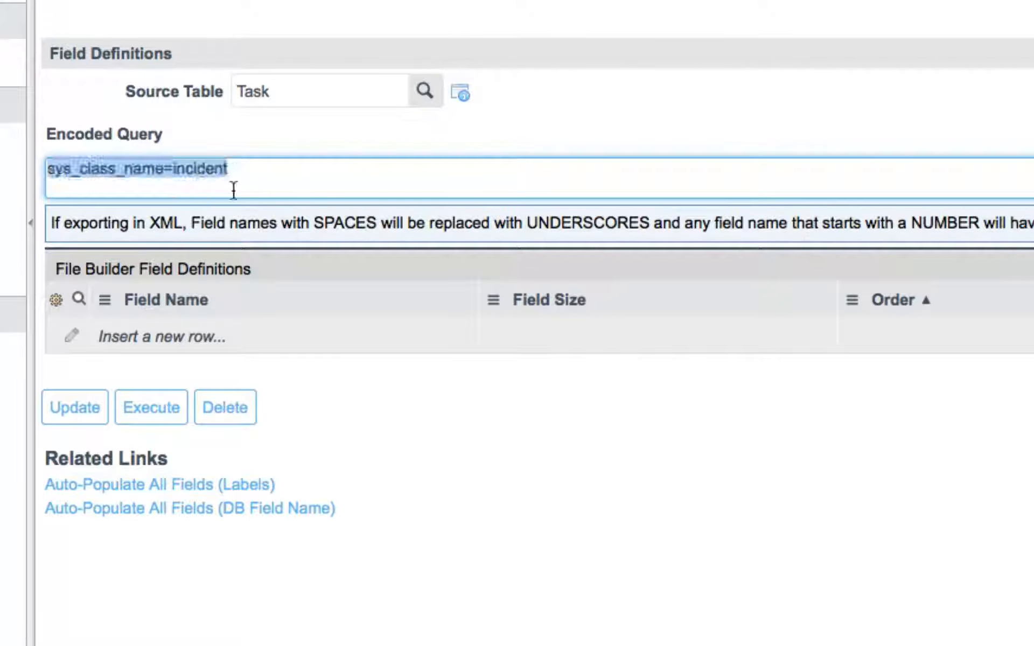
click(247, 170)
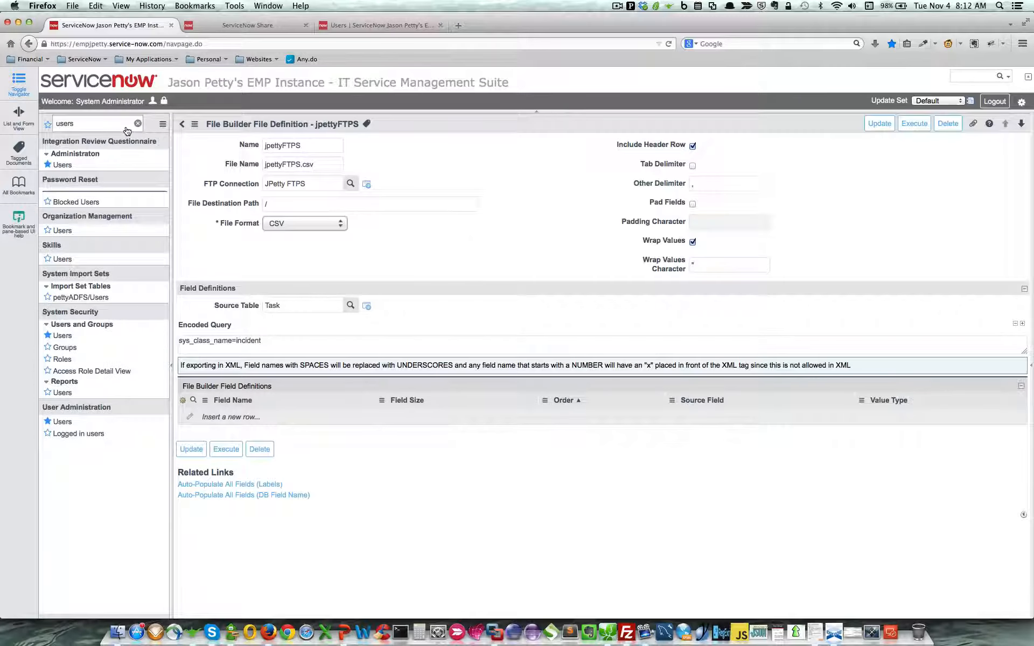
Clear the navigator filter and examine the file name, encoded query and file type parameters in the example scheduled job's execute call
click(133, 125)
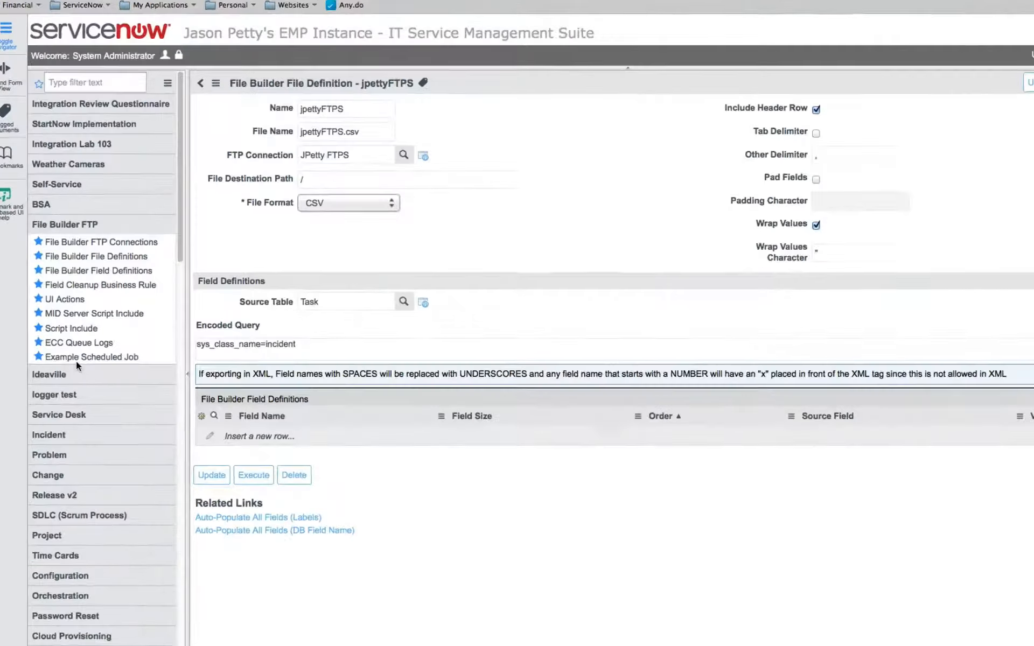
click(81, 356)
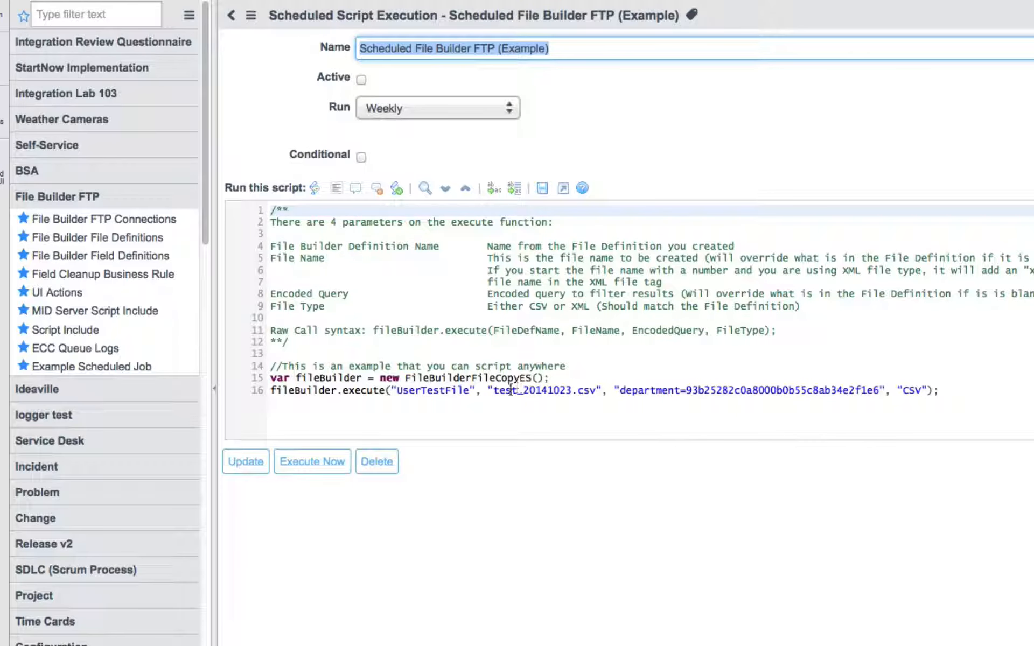
drag(494, 390, 598, 390)
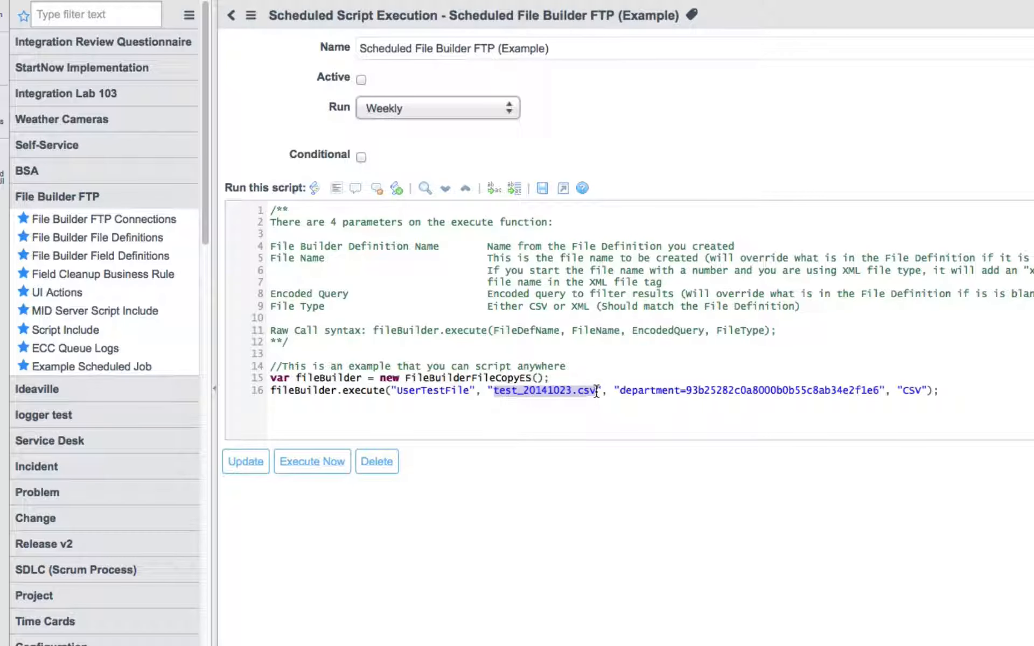
drag(618, 390, 878, 393)
double_click(912, 391)
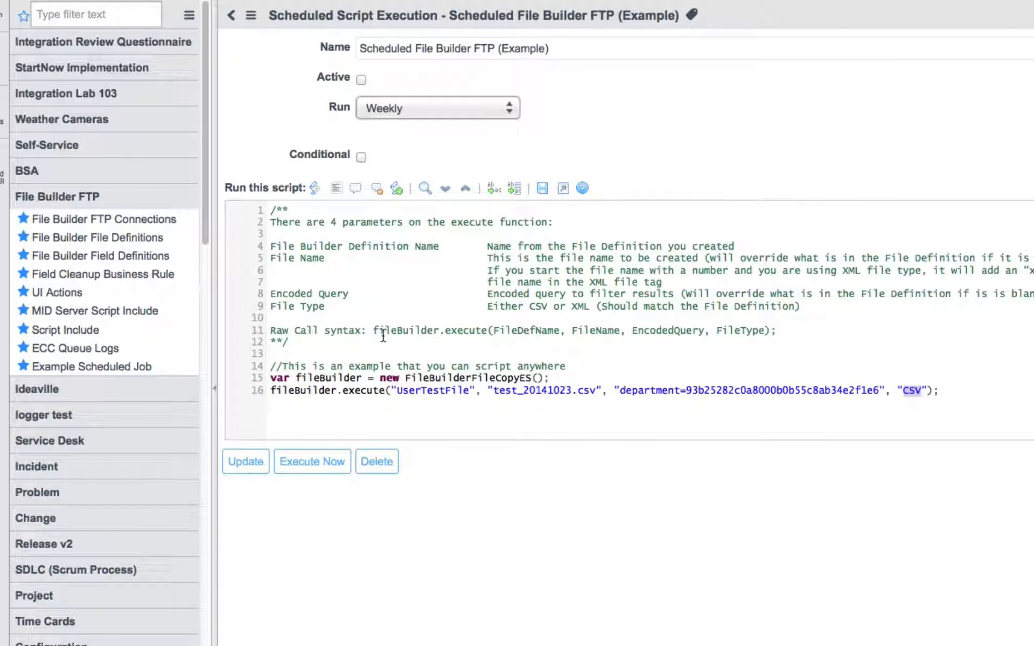
Open the FTPS file definition and select its CSV file name
click(107, 237)
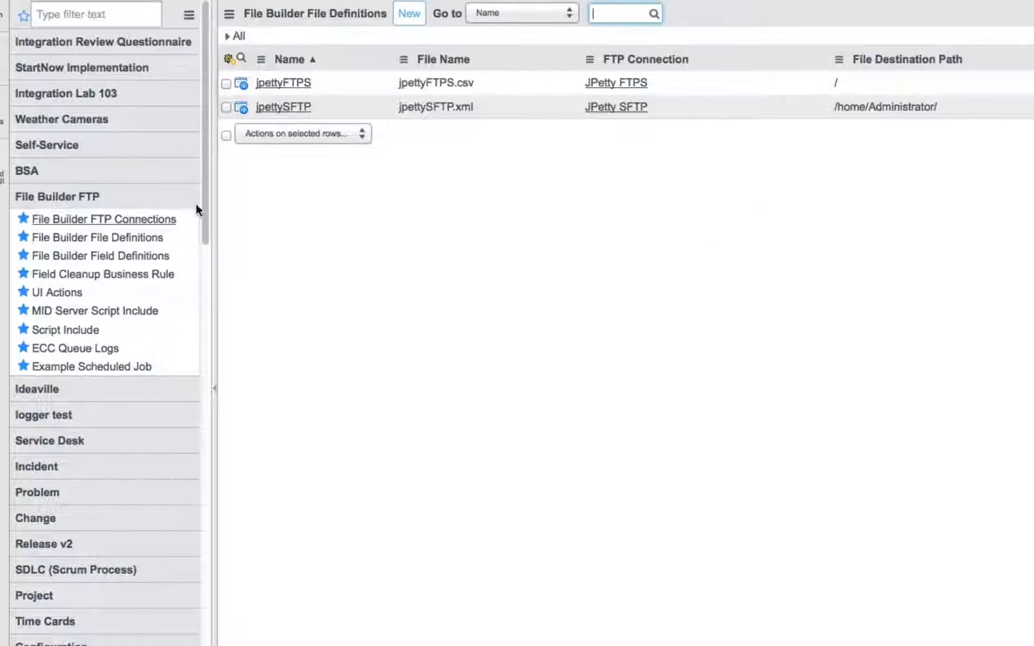
click(110, 114)
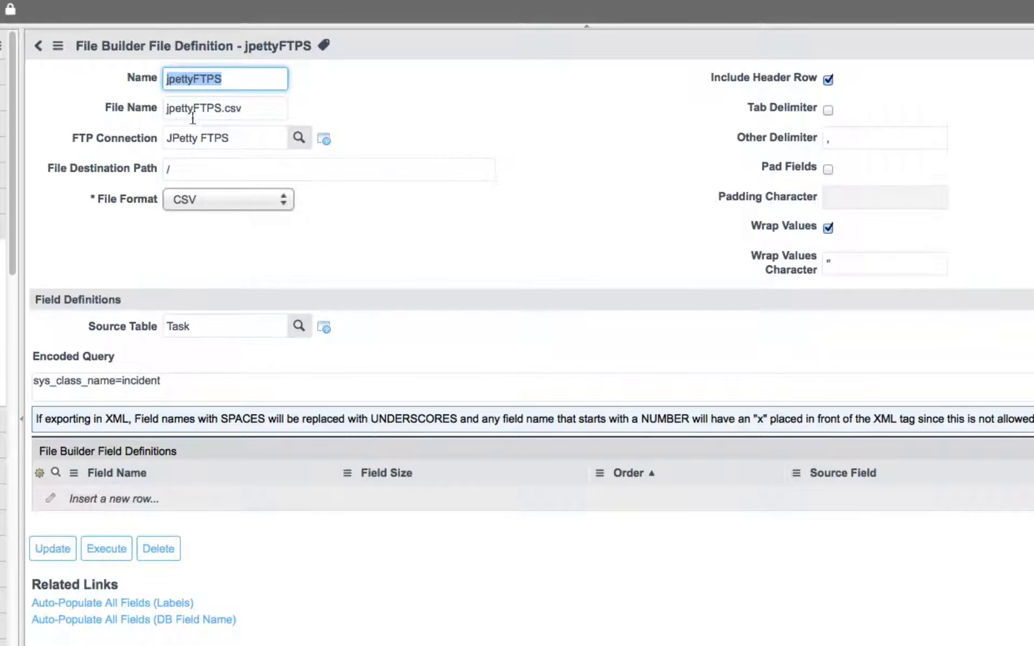
click(252, 109)
drag(253, 108, 53, 111)
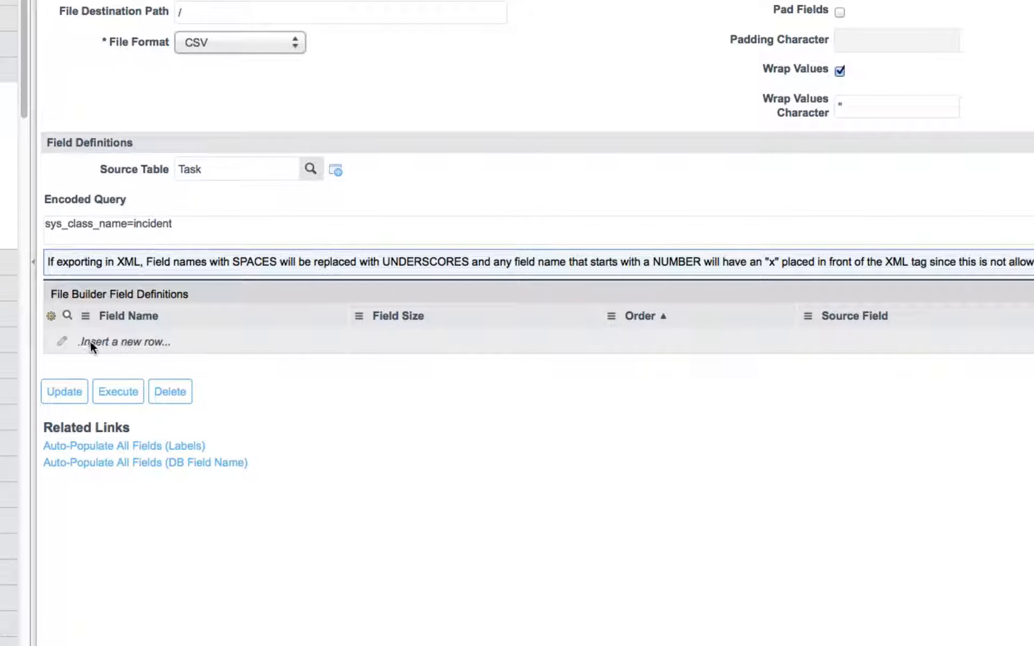
Add a field definition named FirstName with field size 32 and order 0
click(122, 344)
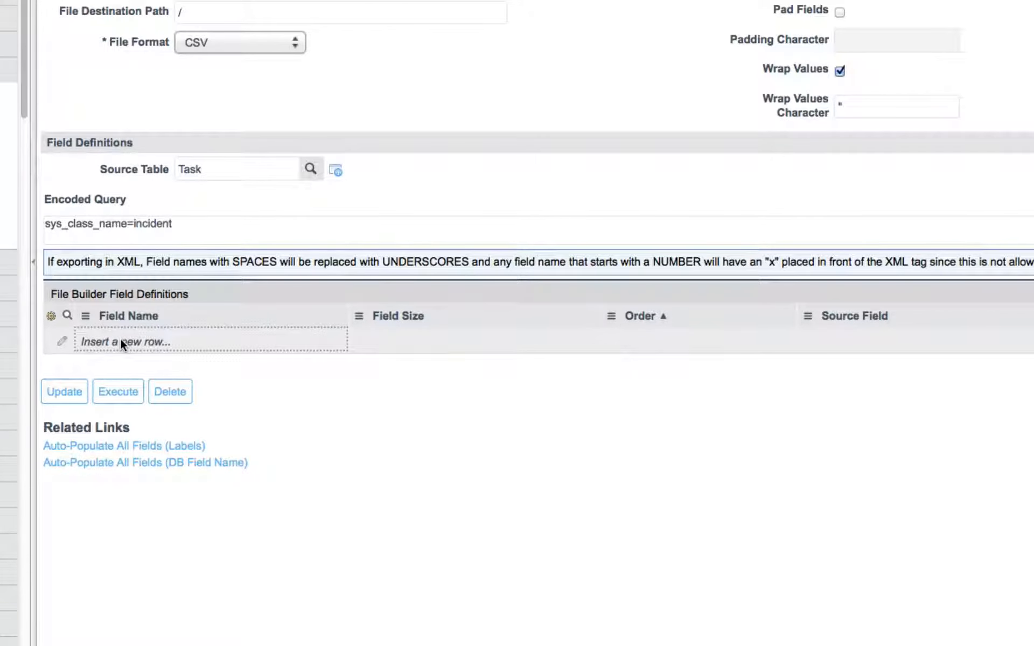
click(120, 342)
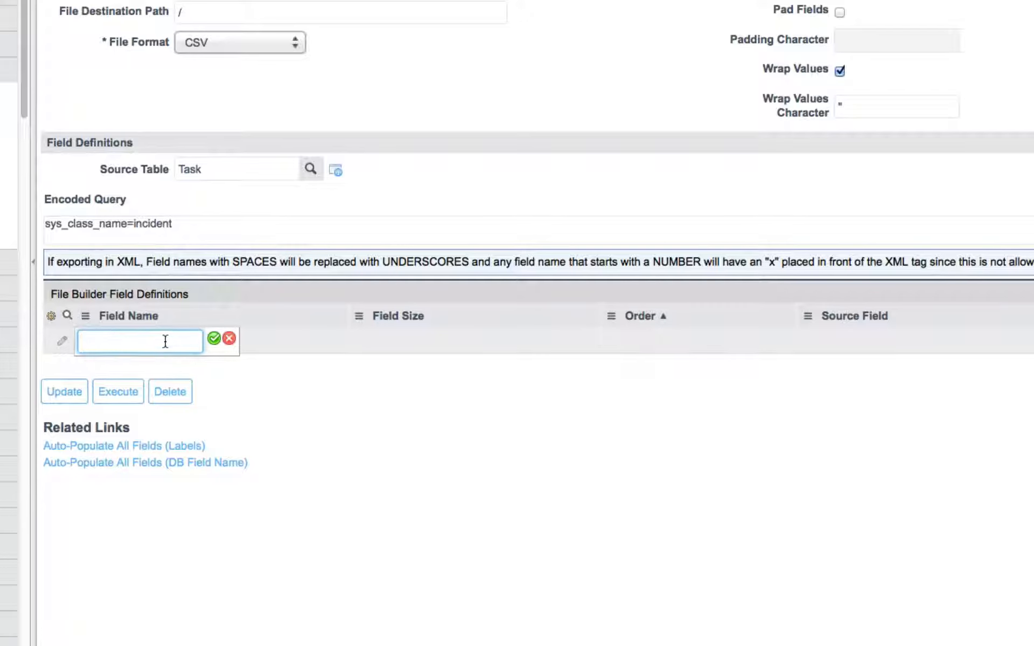
text(First )
text(ame)
key(Tab)
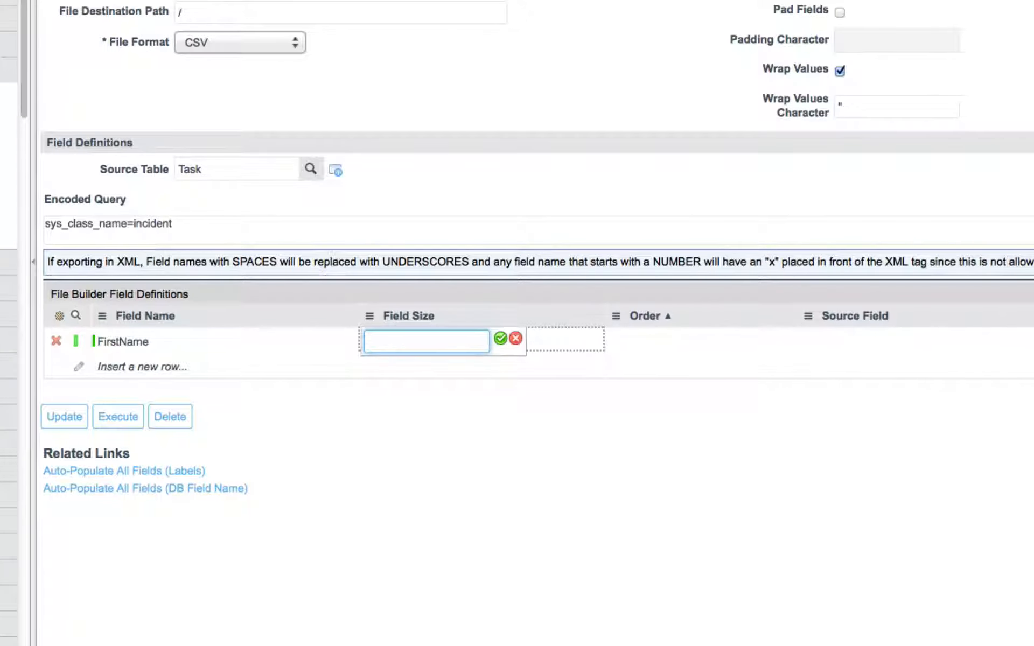
text(32)
key(Tab)
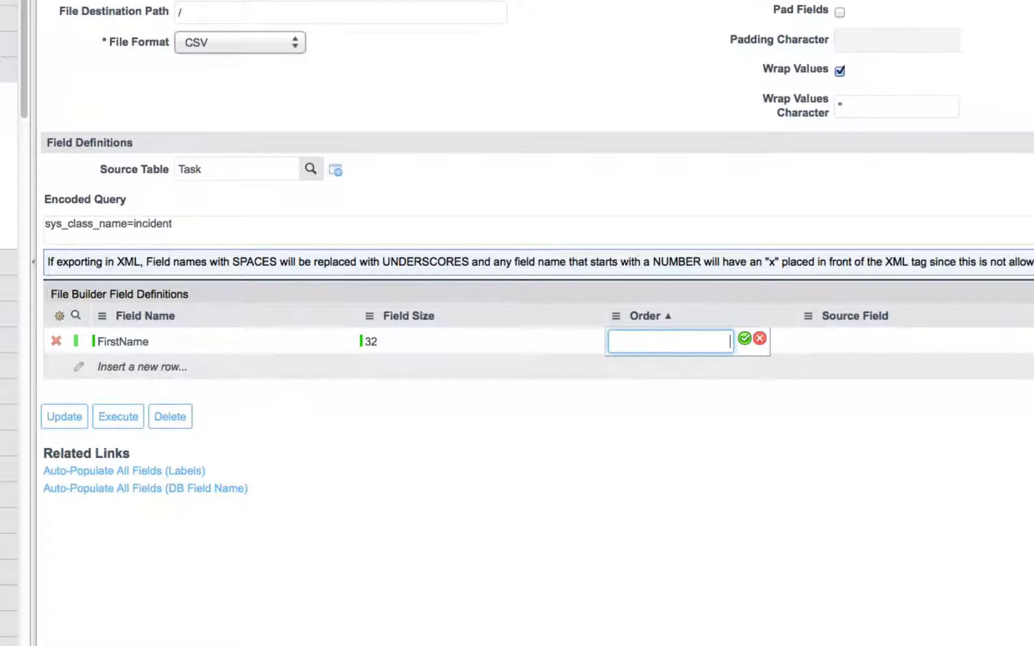
text(0)
key(Tab)
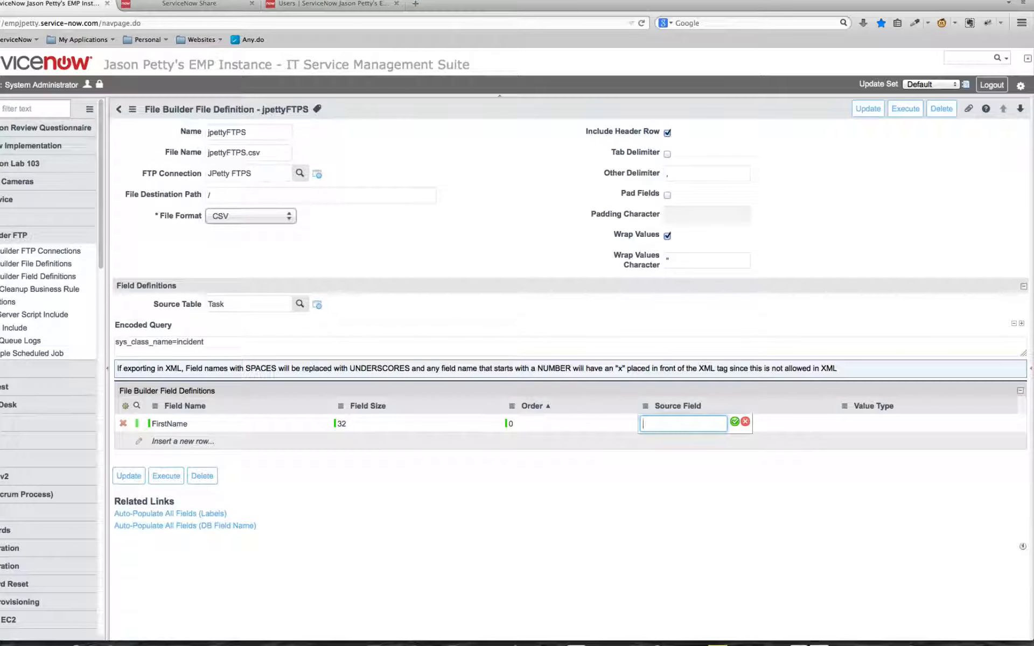
Set the new field definition's source field to number and rename the field Number
text(fir)
drag(663, 424, 622, 421)
key(BackSpace)
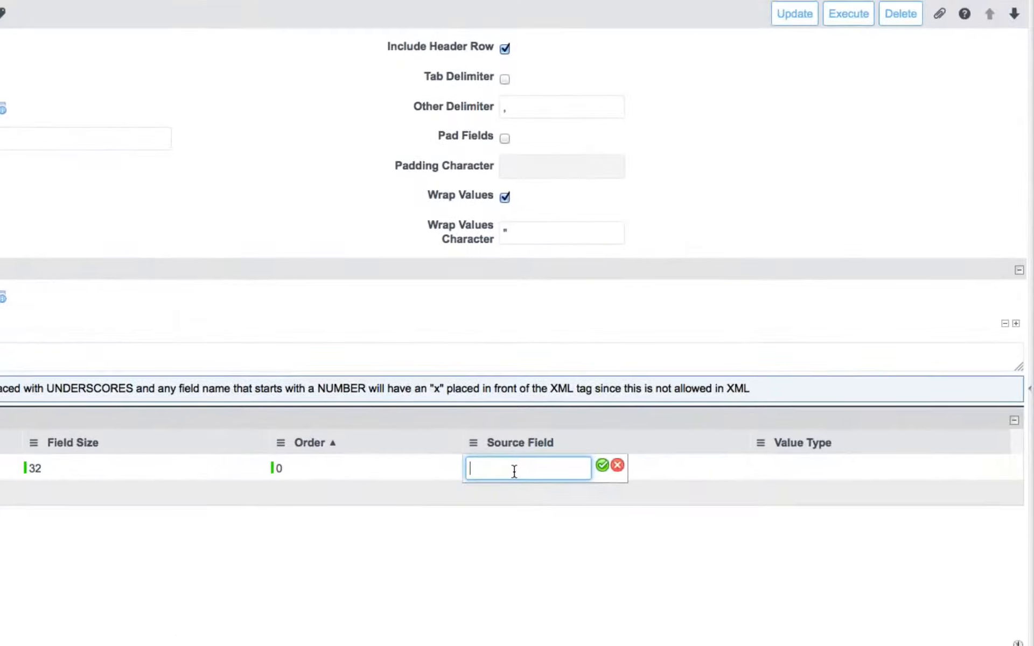
text(number)
click(603, 466)
double_click(138, 468)
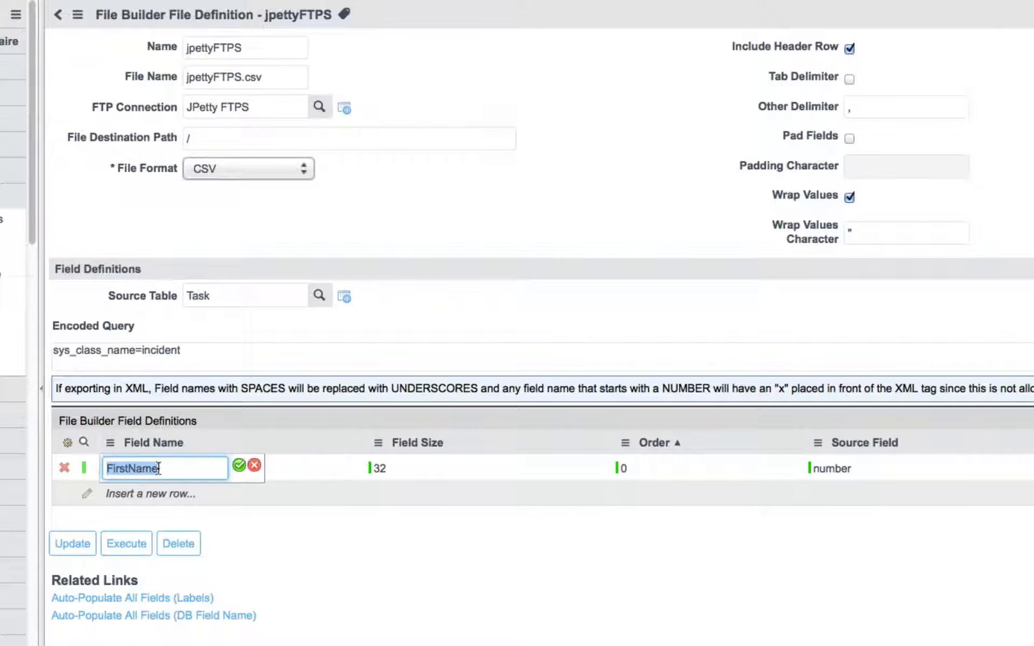
text(Number)
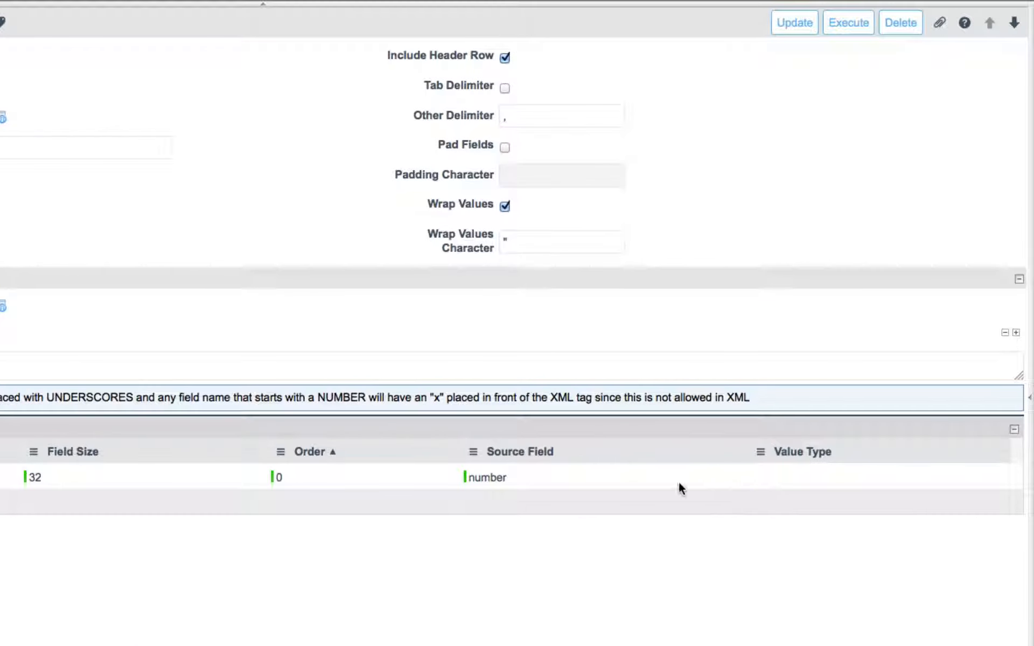
Open the value type choices for the Number field definition
click(653, 476)
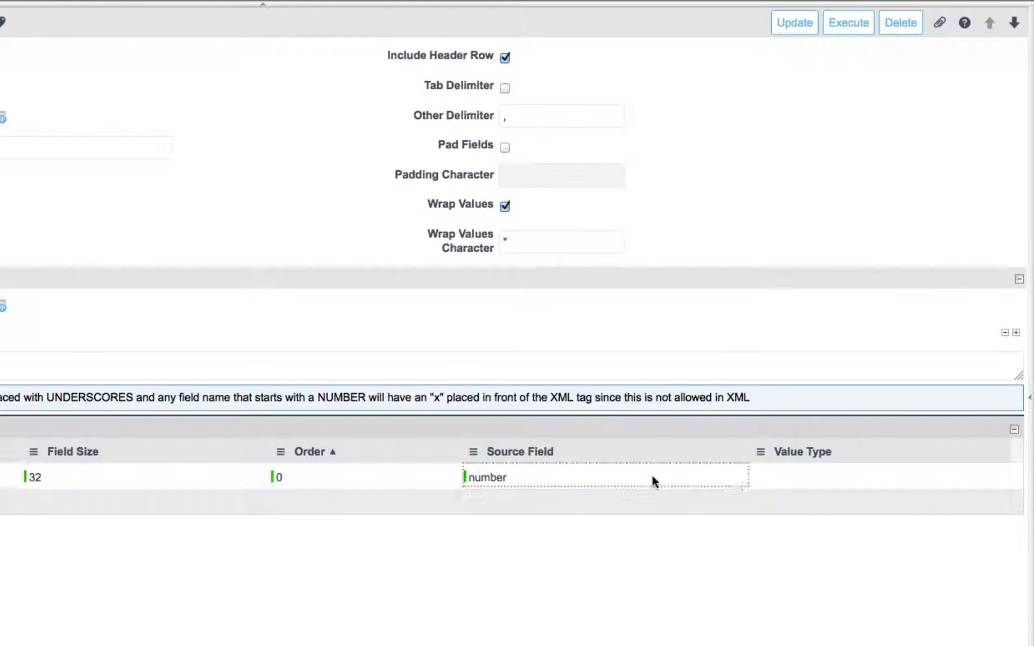
click(792, 477)
click(794, 477)
click(821, 477)
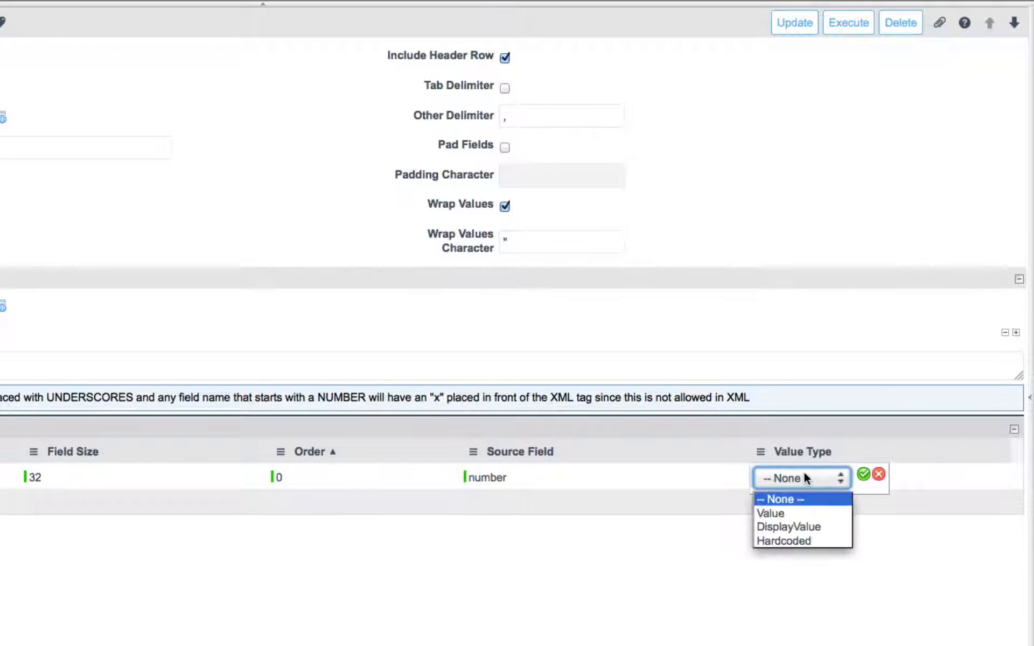
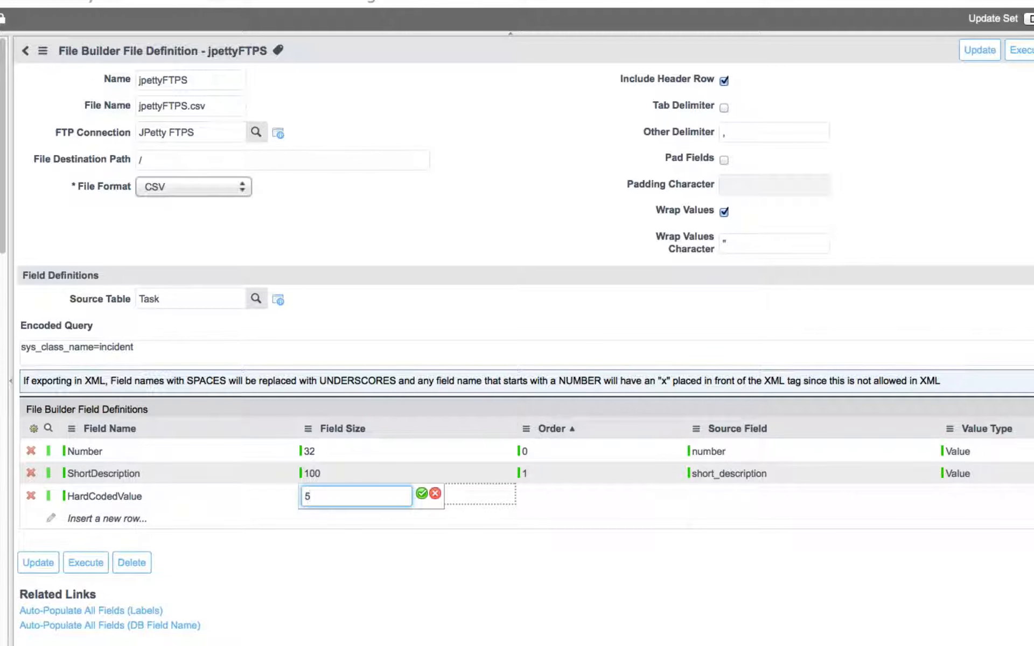
Give the HardCodedValue field definition size 5, order 2 and value type Hardcoded
key(Tab)
key(Tab)
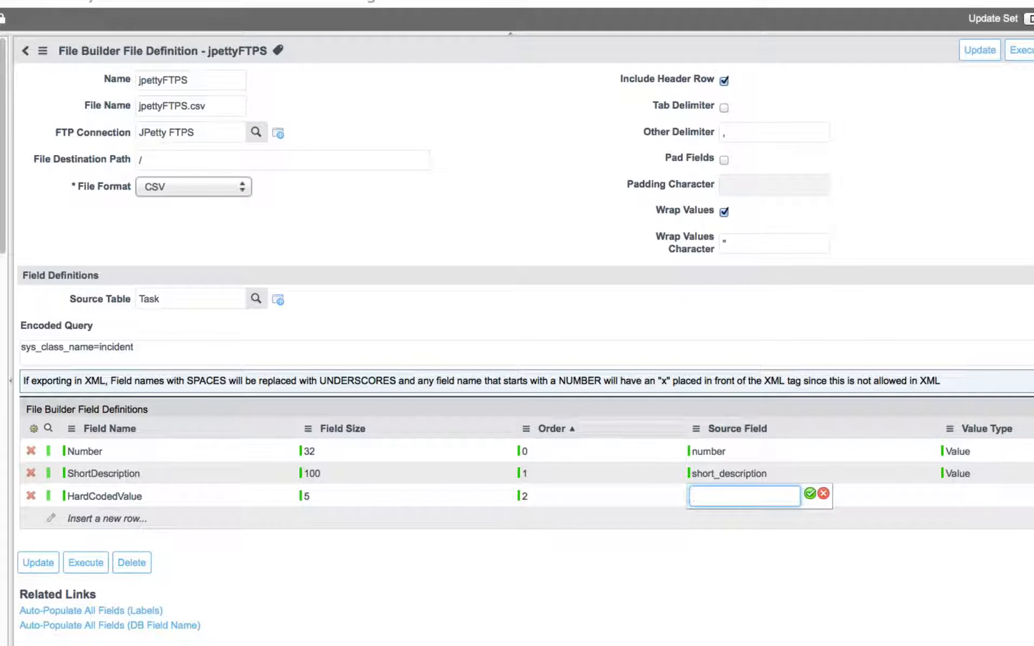
key(Tab)
click(960, 496)
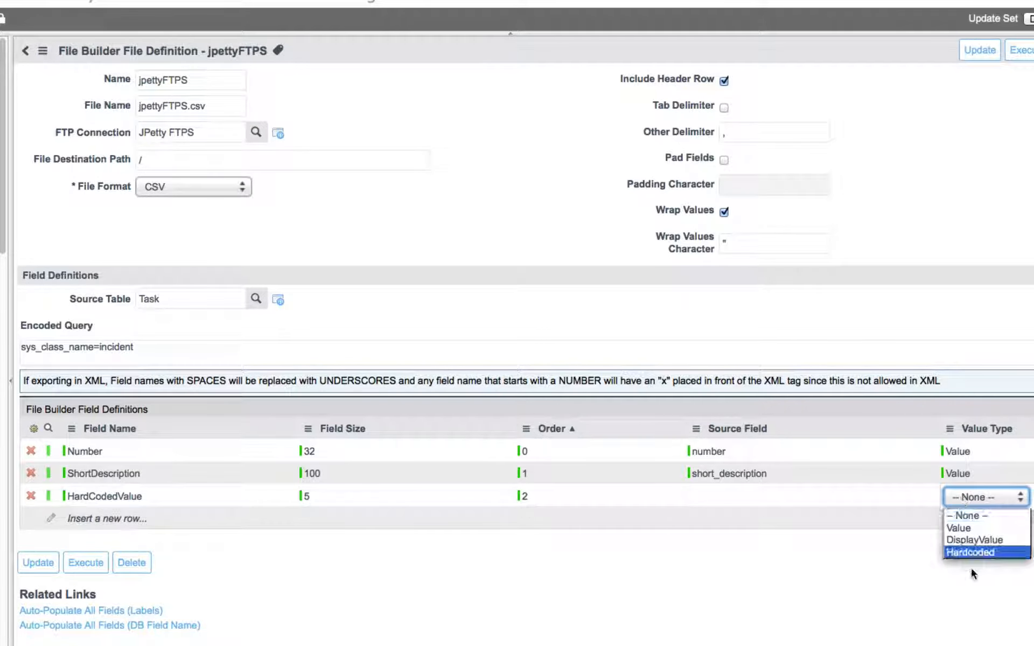
click(971, 550)
Set the HardCodedValue source field to HELLO WORLD and save the file definition
click(711, 489)
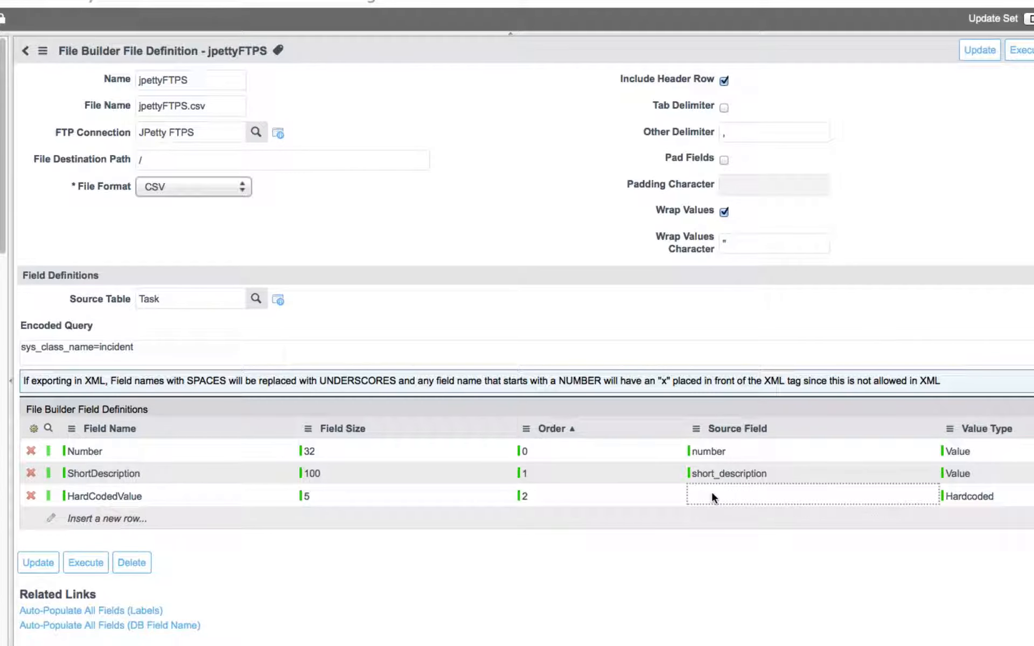
click(711, 490)
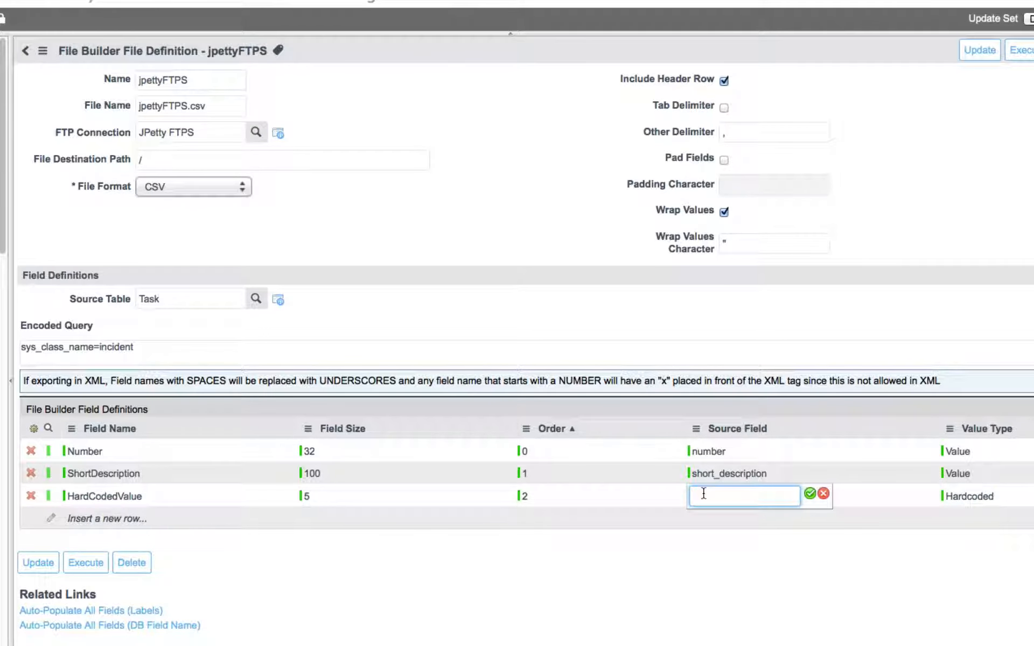
text(LLO WORLD)
click(810, 494)
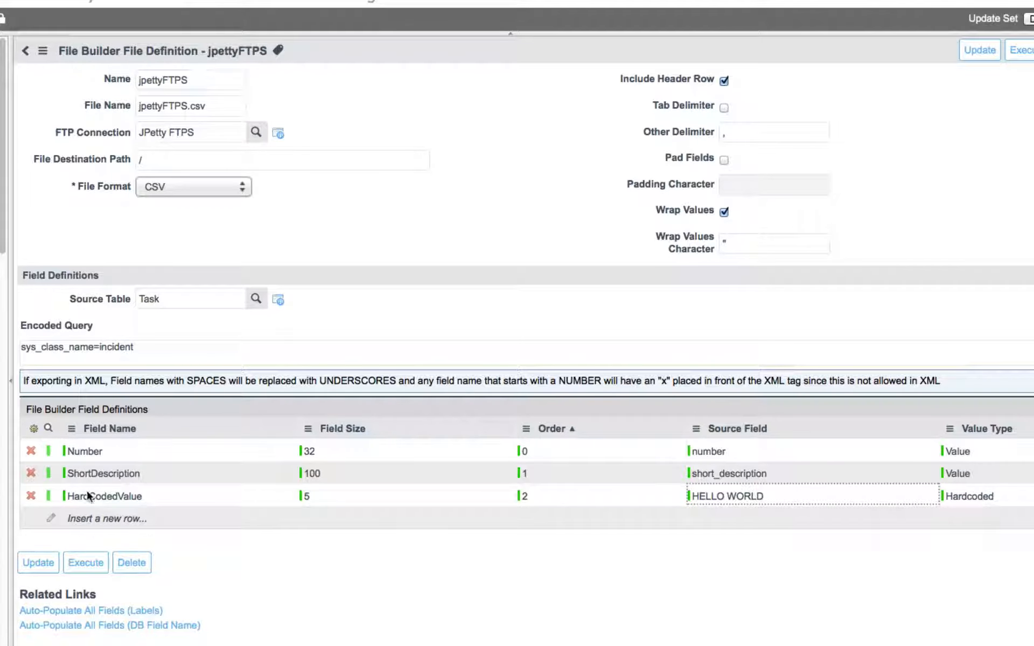
right_click(415, 41)
click(439, 54)
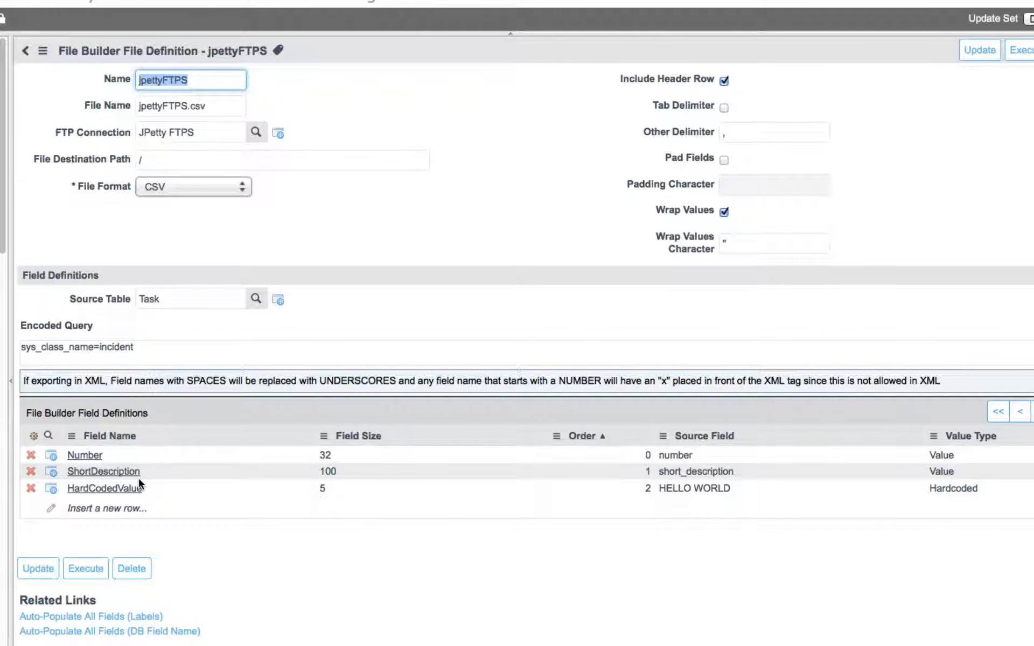
Execute the FTPS file definition and open the newest output record in the ECC queue logs
click(85, 568)
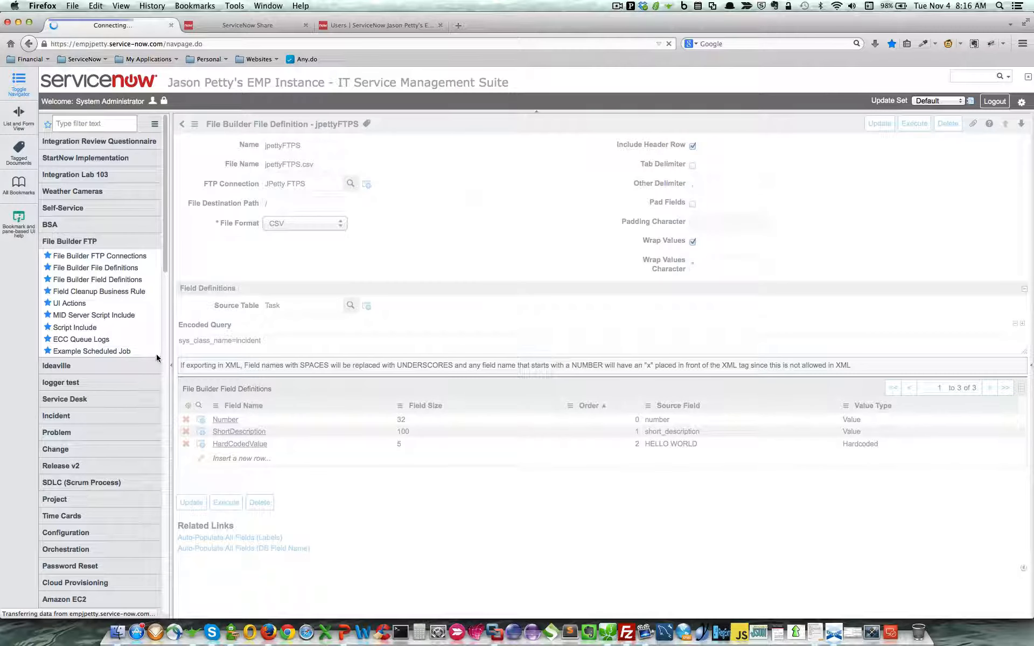
click(81, 341)
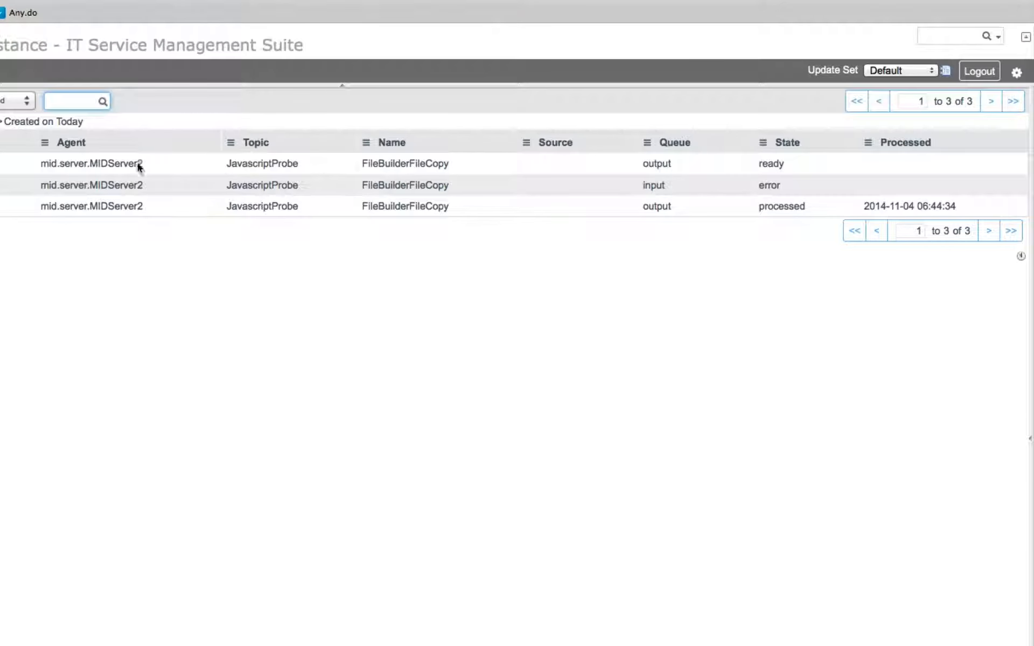
click(17, 165)
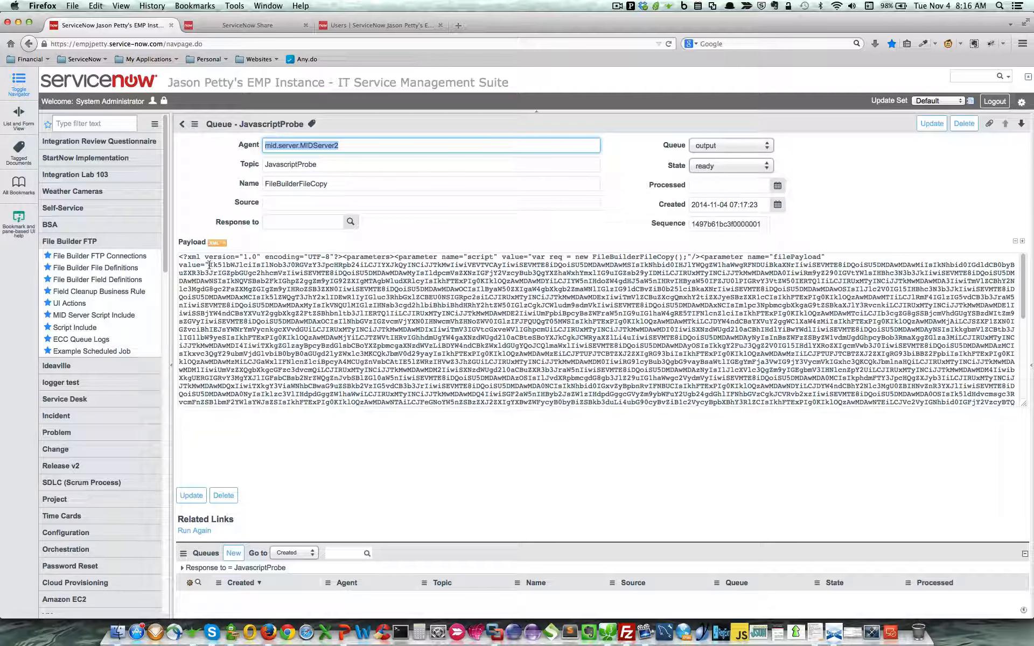
Copy the encoded filePayload value from the queue record and decode it as Base64 in String Encoder
drag(210, 265, 476, 379)
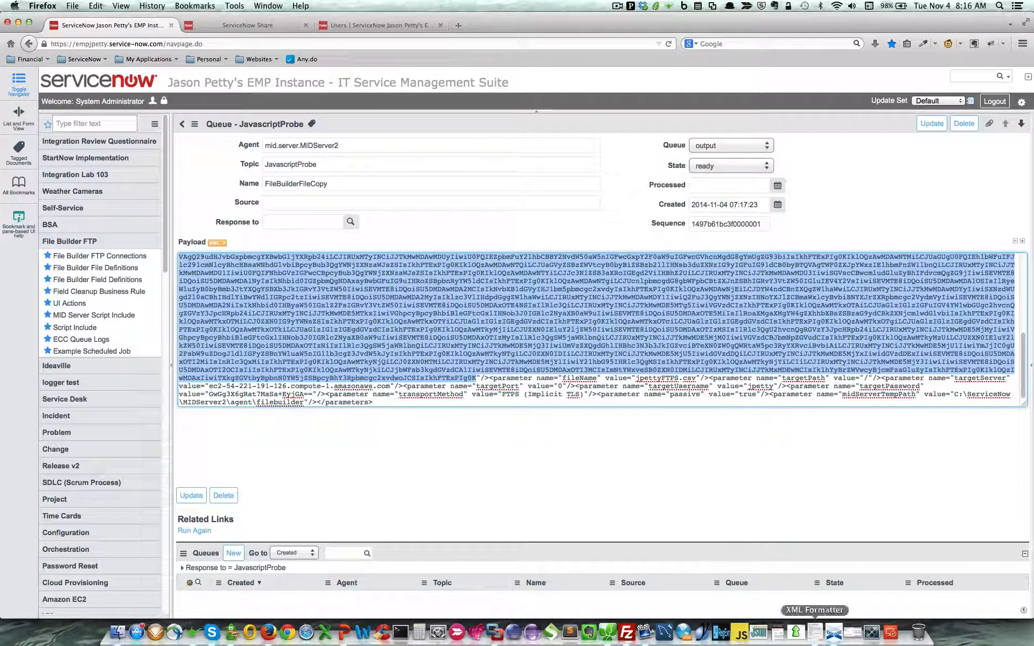
click(834, 633)
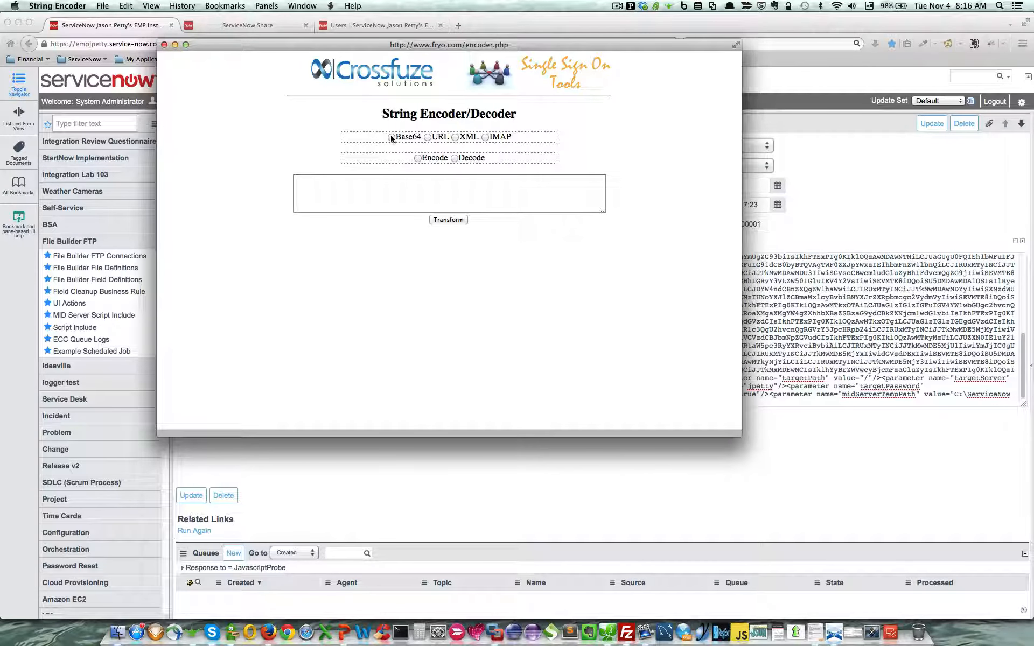
click(455, 159)
click(447, 193)
key(super+v)
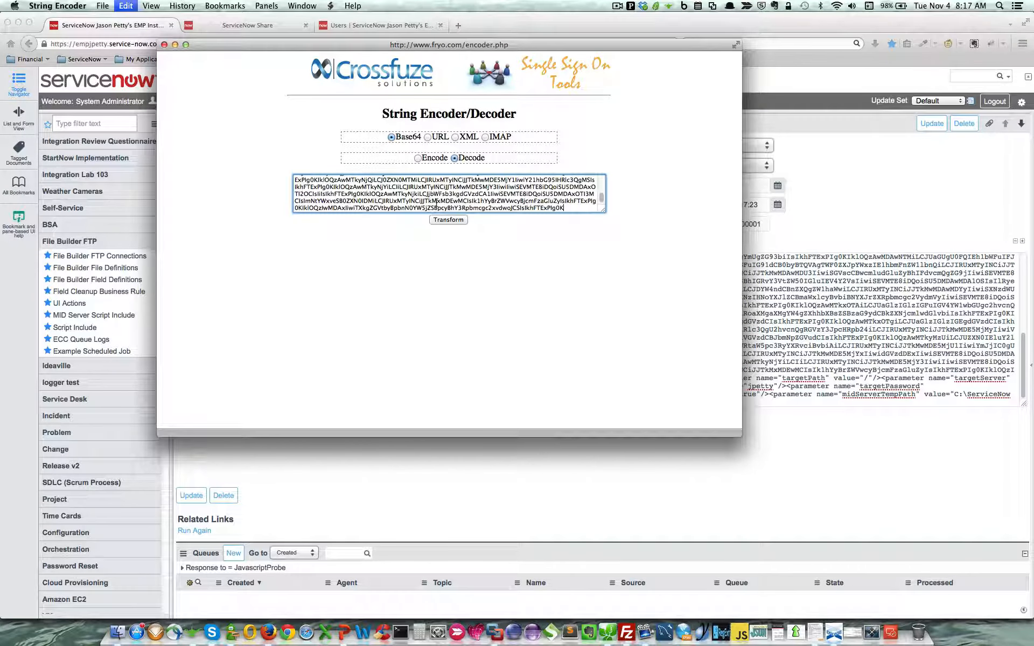
click(439, 220)
Copy the entire decoded result into an empty Sublime Text document
click(364, 275)
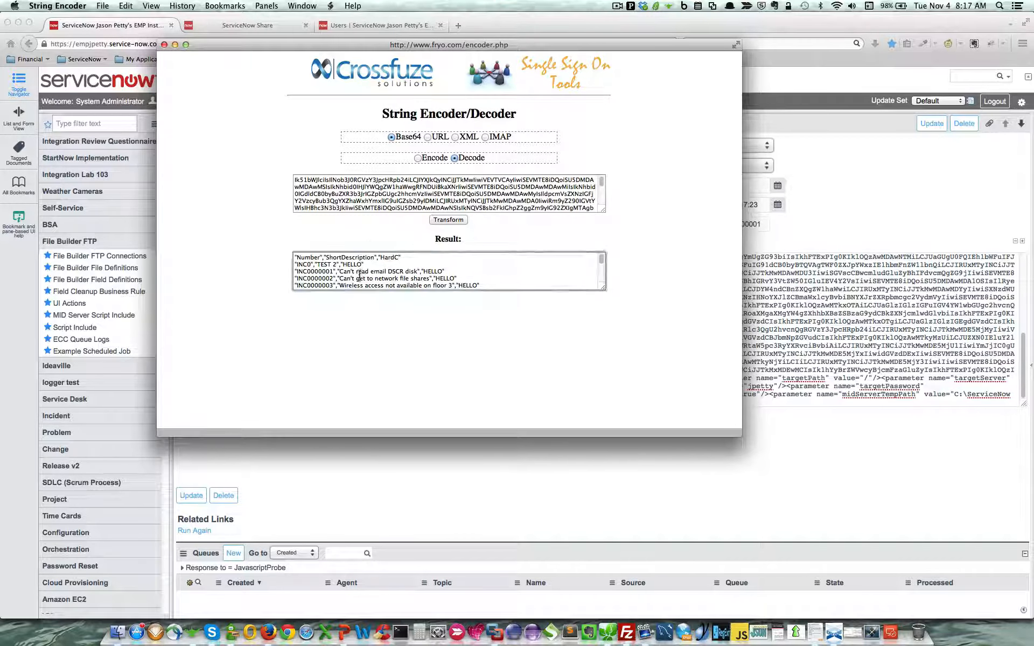
key(super+a)
key(super+c)
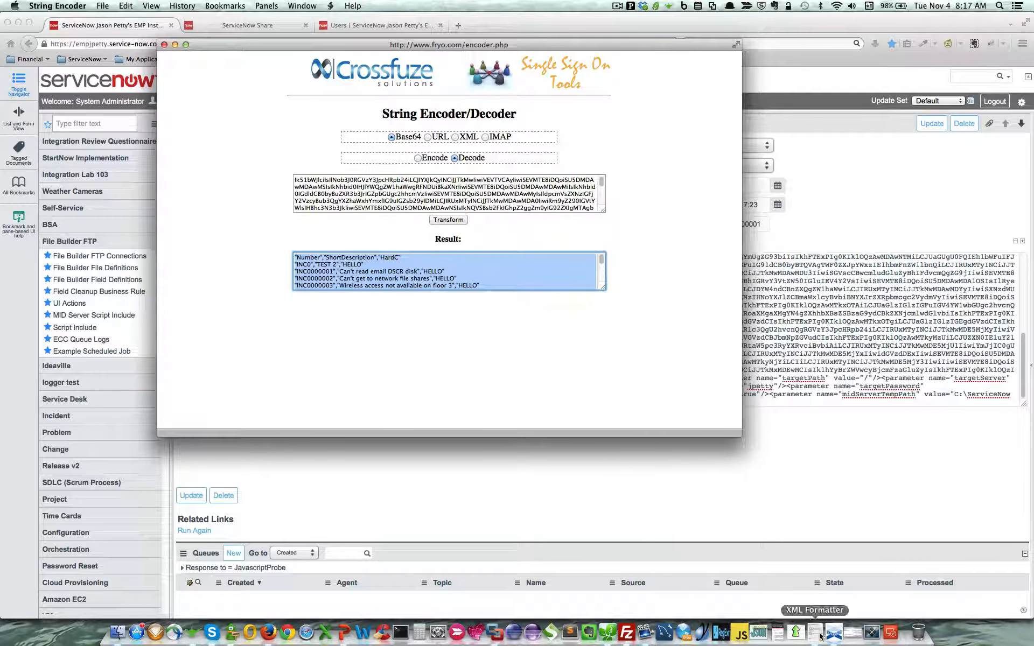
click(570, 633)
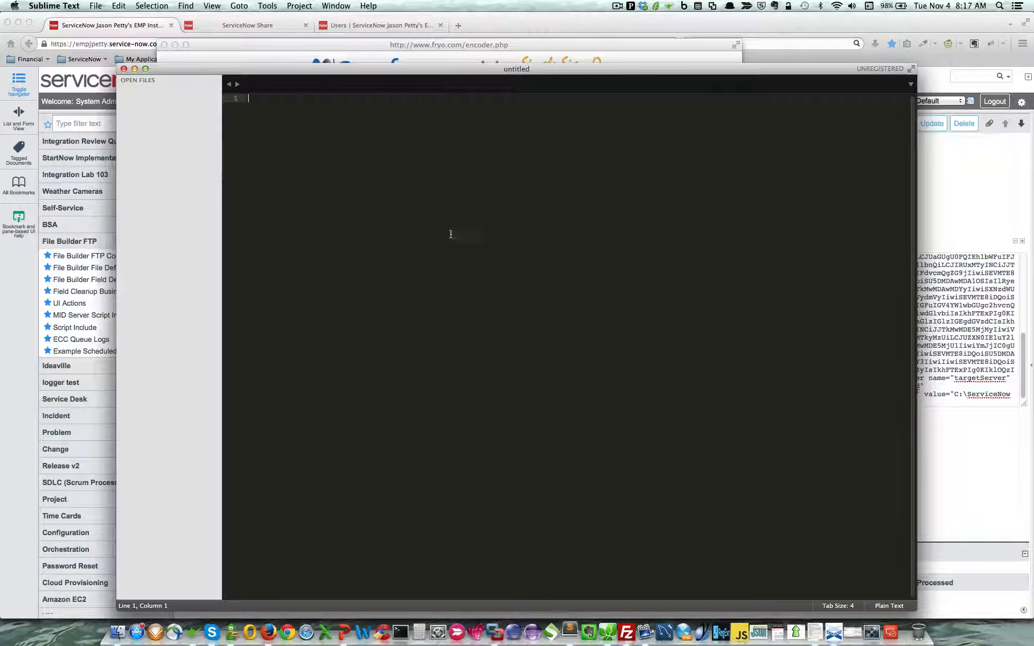
key(super+v)
scroll(375, 227, up, 10)
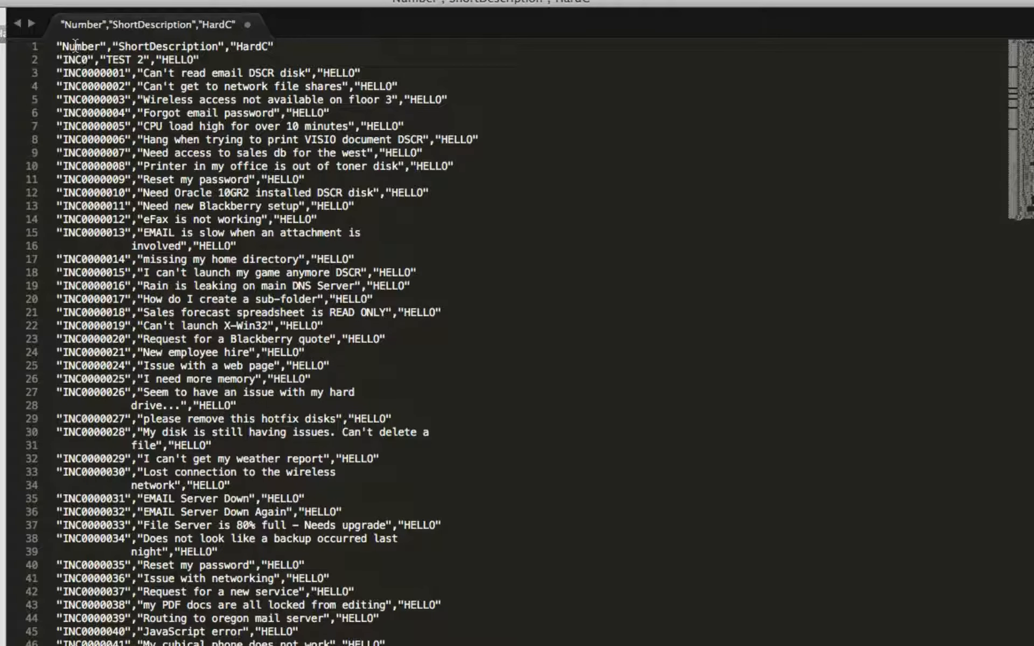
Examine the header row and the incident numbers, short descriptions and hard-coded values in the decoded CSV
drag(56, 46, 283, 47)
click(59, 58)
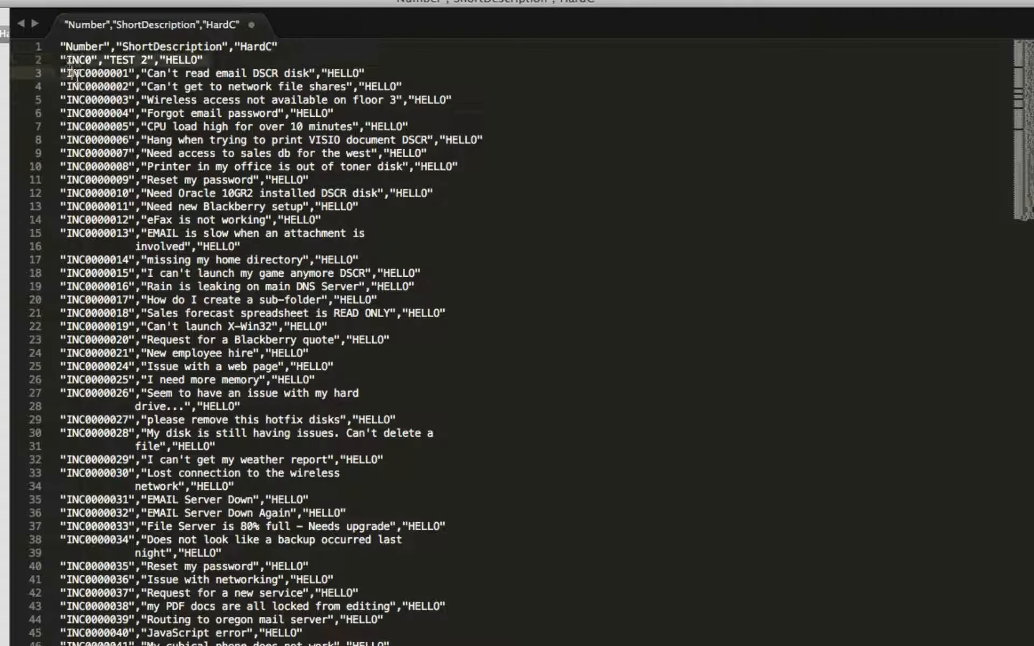
scroll(122, 199, down, 2)
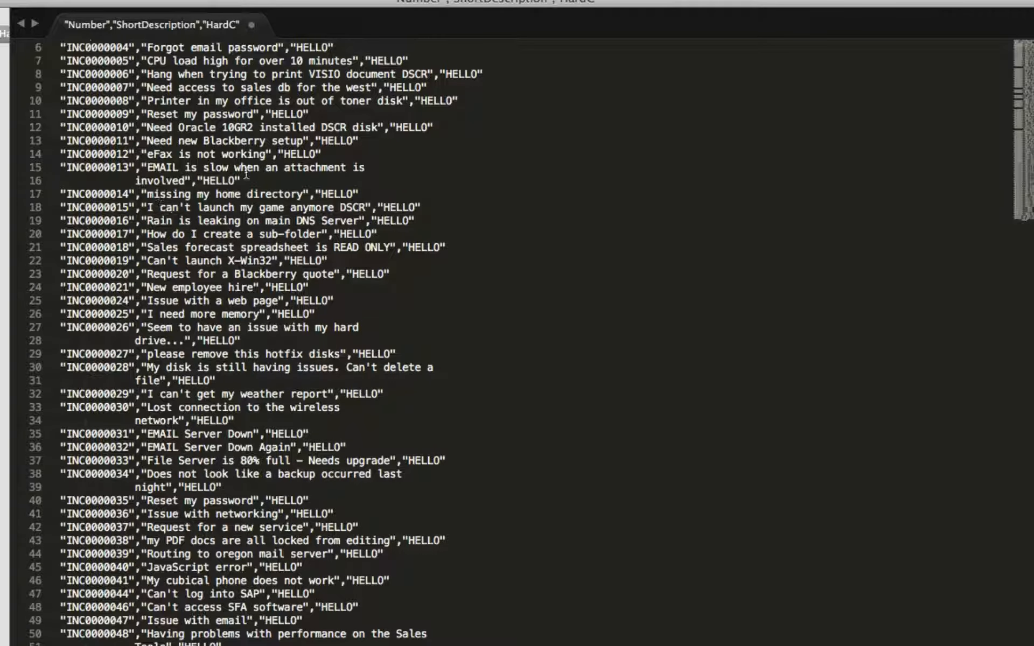
scroll(242, 178, down, 12)
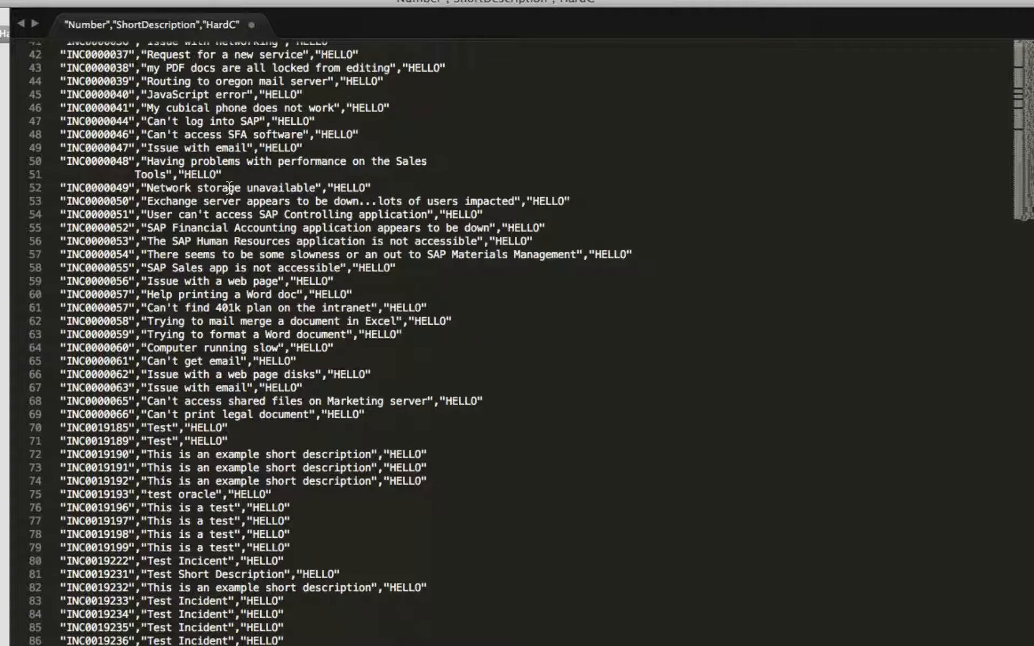
scroll(216, 162, up, 14)
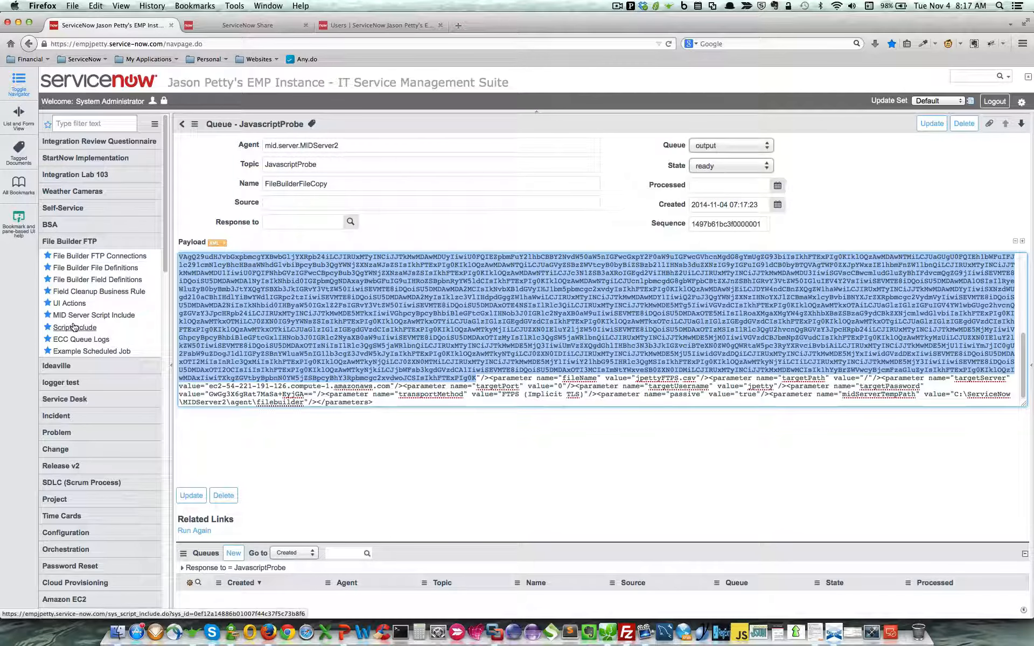
Return to ServiceNow and reopen the ECC queue logs to check the states of the file copy records
click(83, 340)
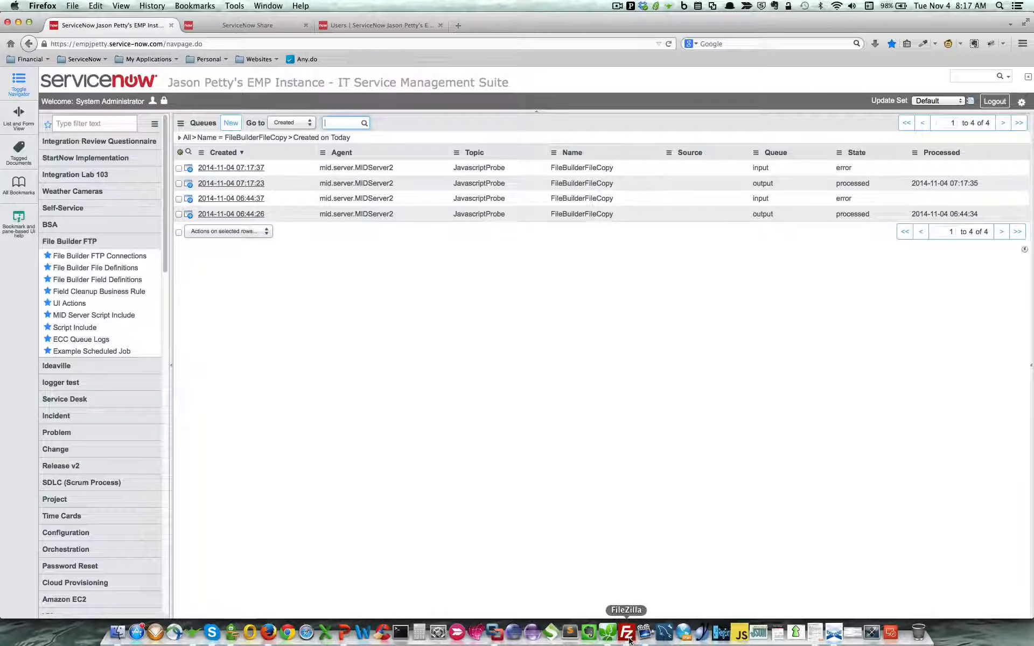
Switch to FileZilla and download jpettyFTPS.csv from the remote FTPS root to the local Downloads folder
click(627, 632)
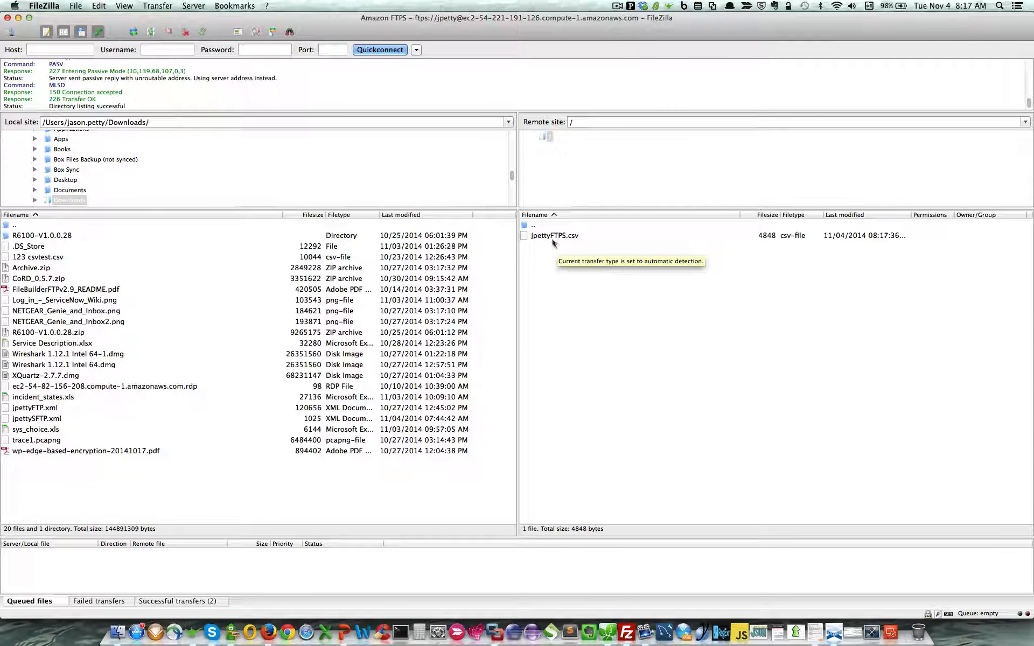
click(551, 237)
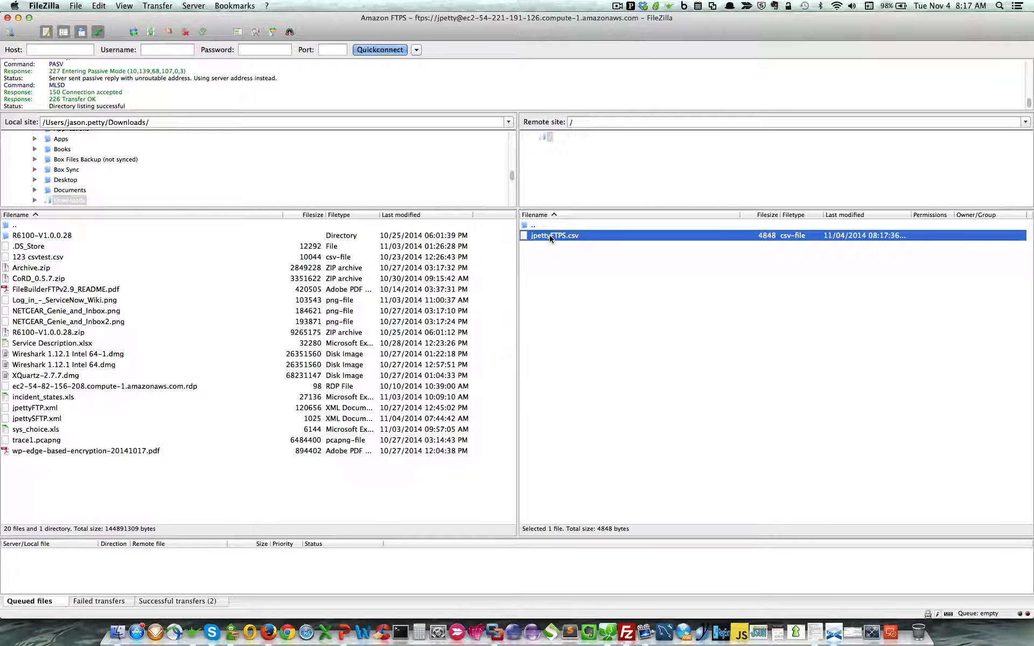
right_click(551, 237)
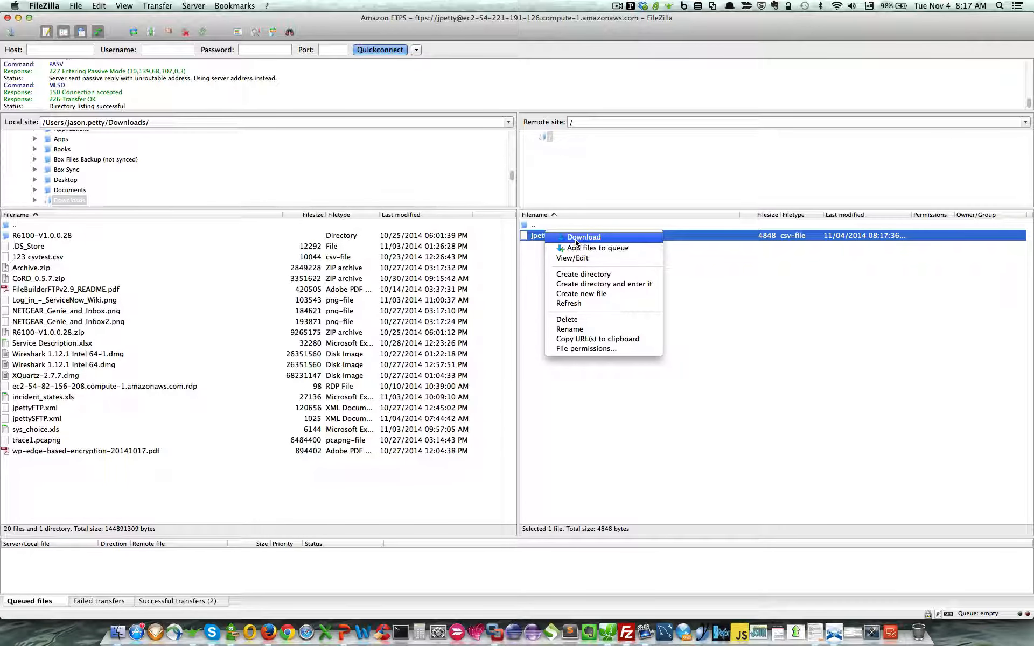
click(576, 238)
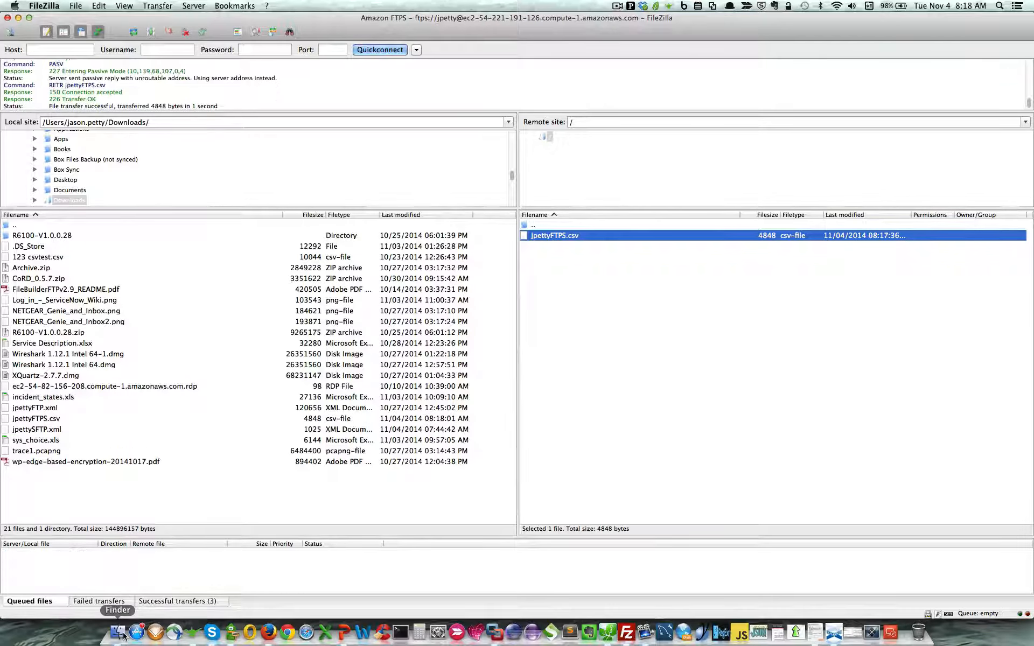
Locate the downloaded jpettyFTPS.csv in the Finder Downloads folder and open it with TextEdit
click(118, 634)
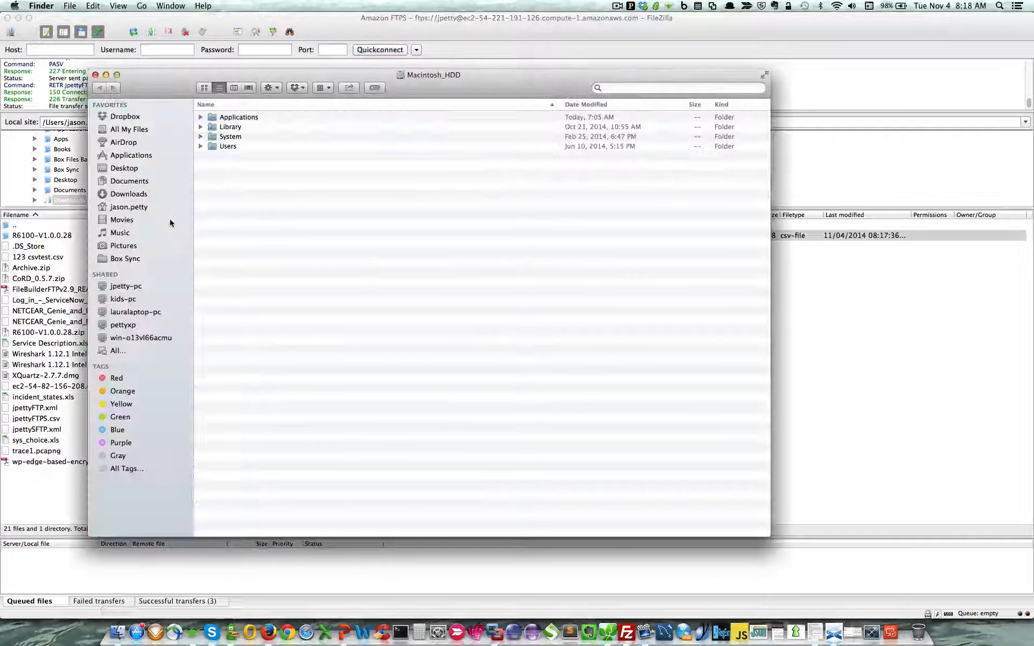
click(126, 195)
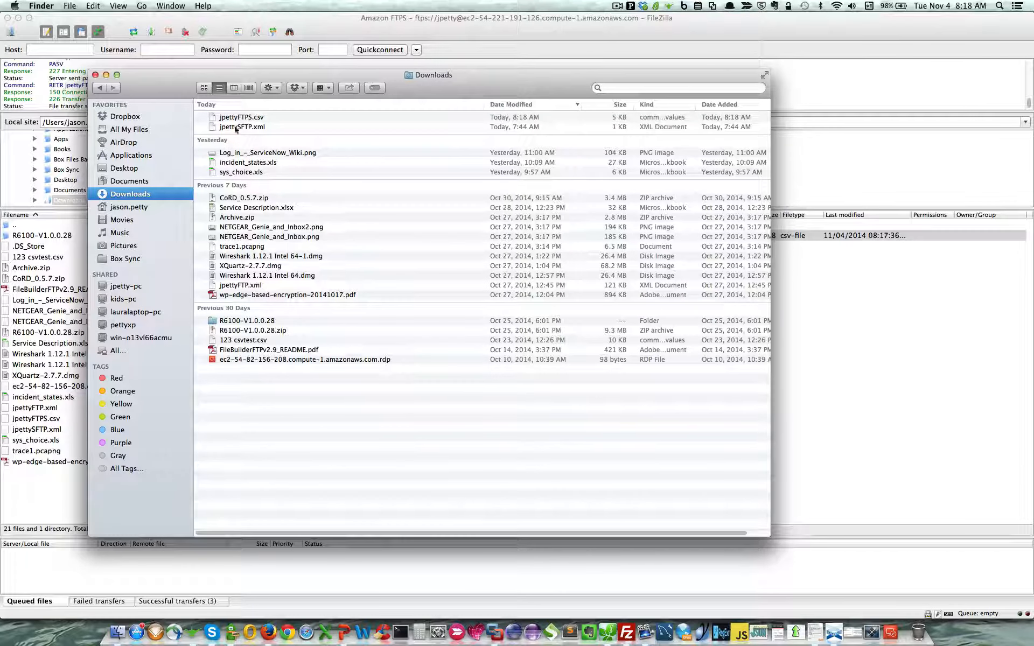
right_click(245, 118)
mouse_move(278, 134)
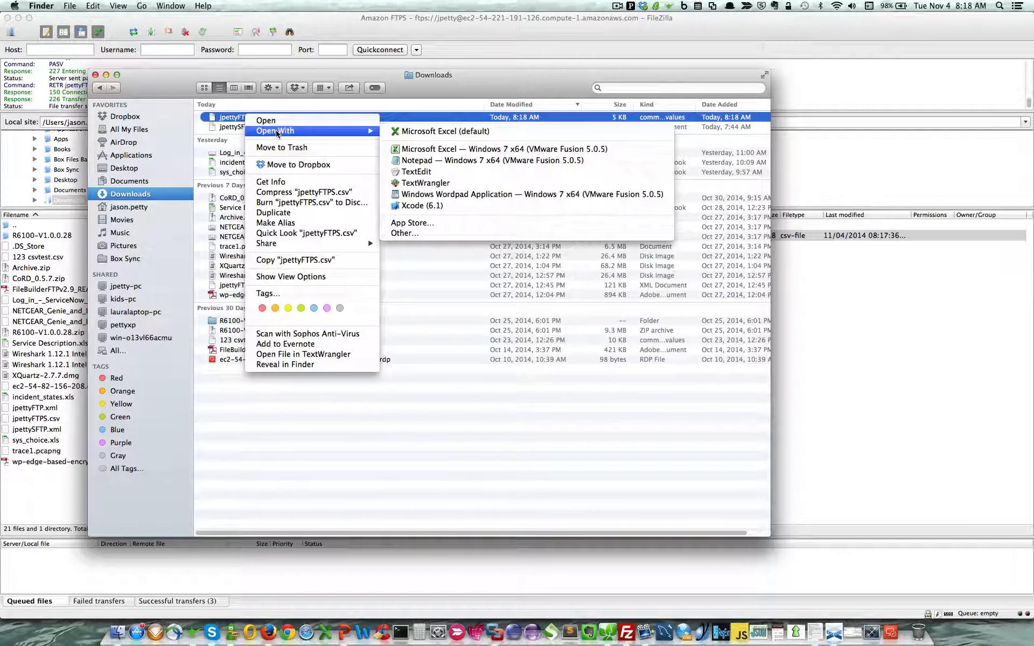
click(423, 173)
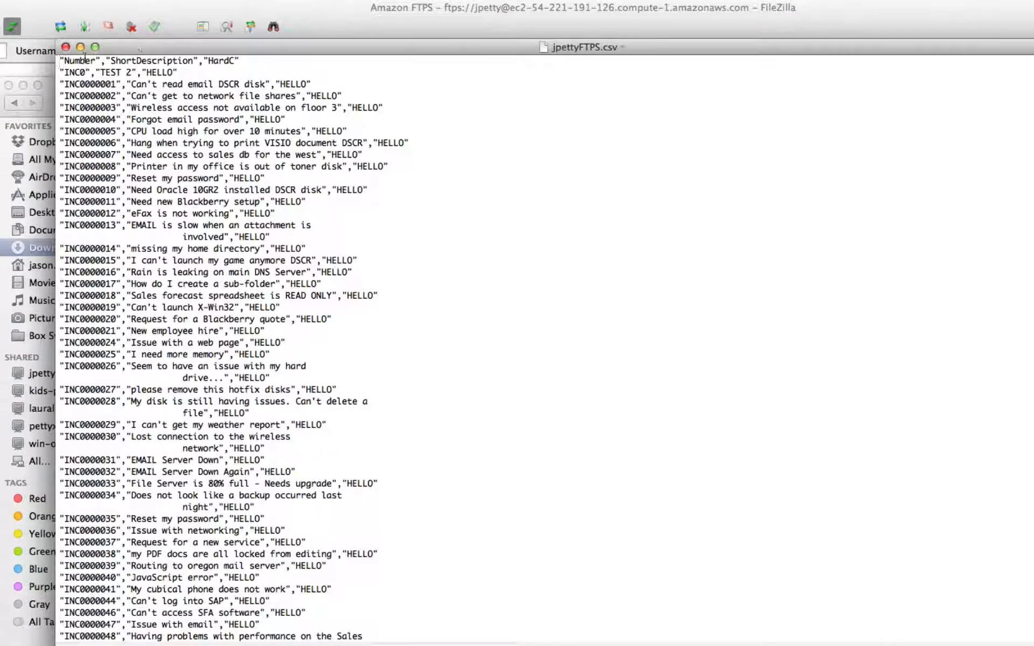
scroll(109, 95, down, 10)
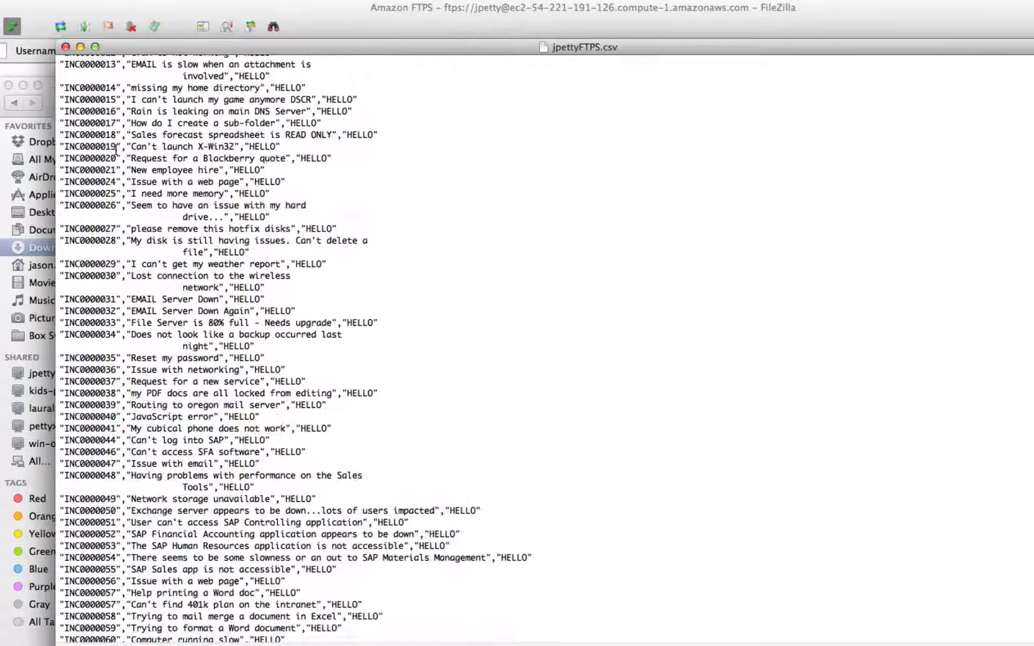
scroll(116, 151, down, 5)
scroll(116, 152, up, 10)
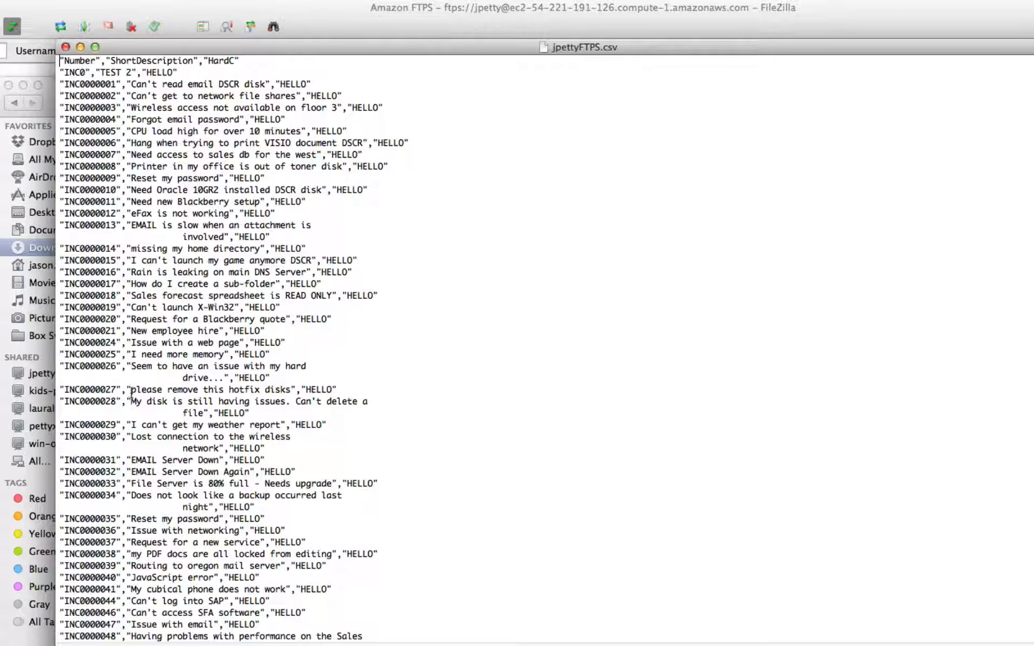
drag(131, 401, 247, 378)
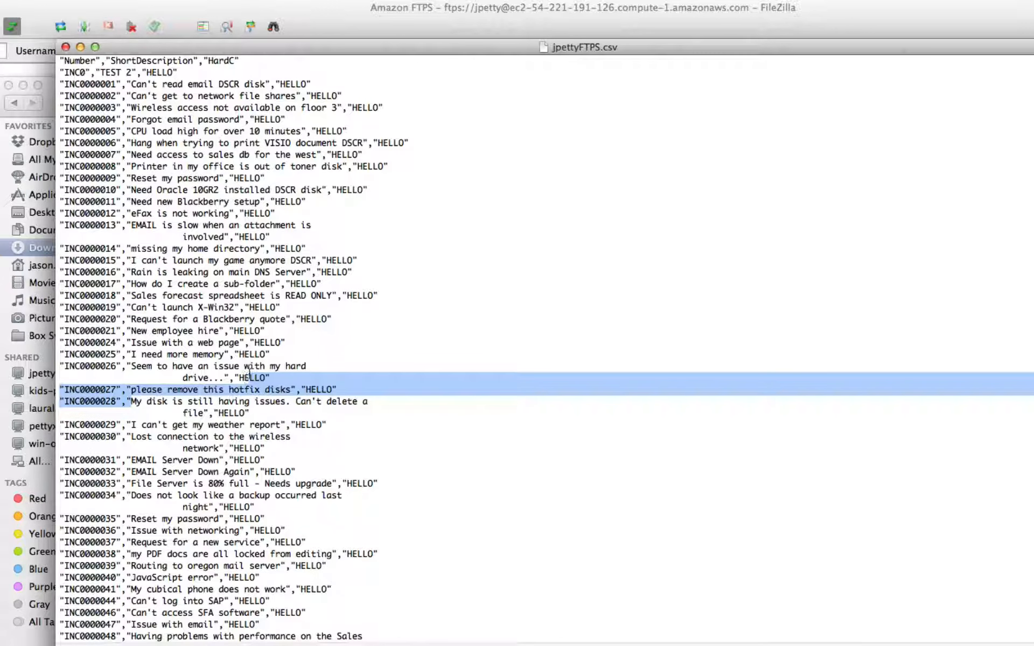
click(223, 281)
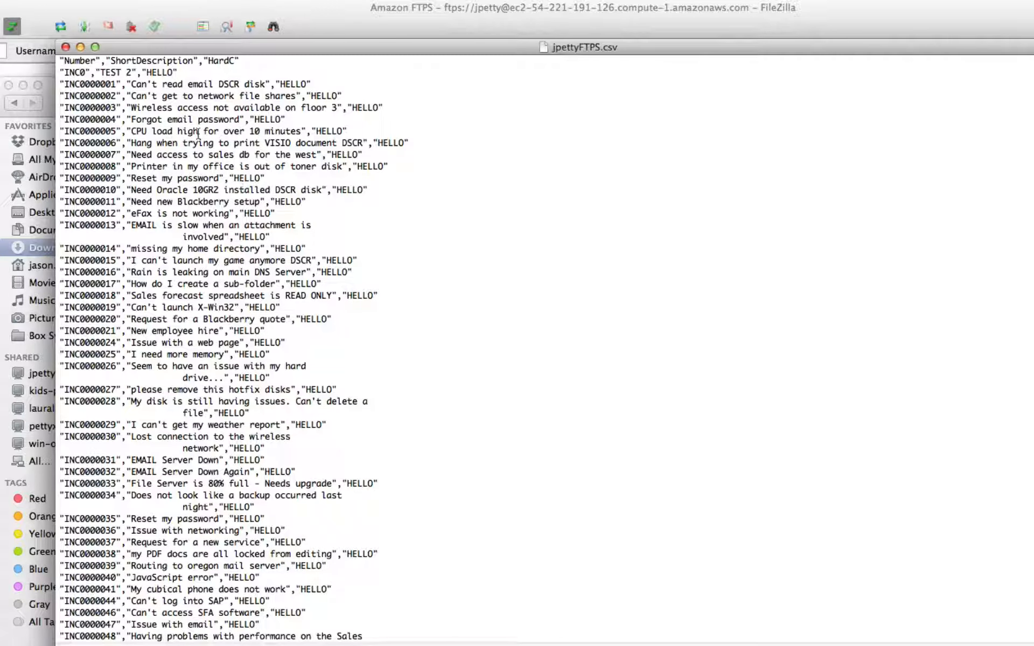
click(65, 48)
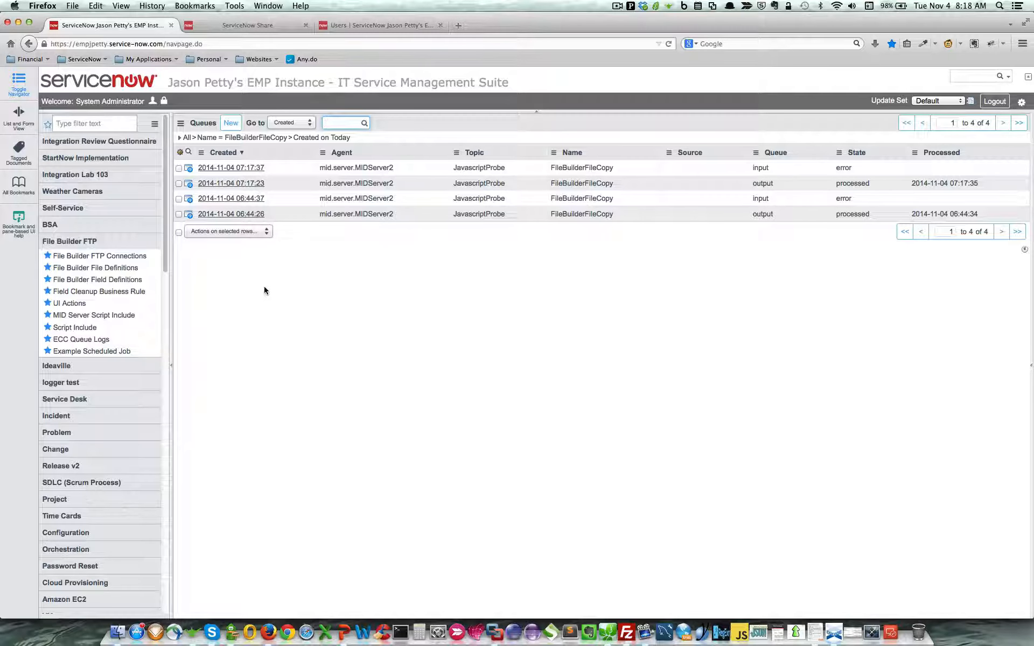
Return to ServiceNow and review the jpettySFTP file definition and the settings of its SFTP connection
click(96, 268)
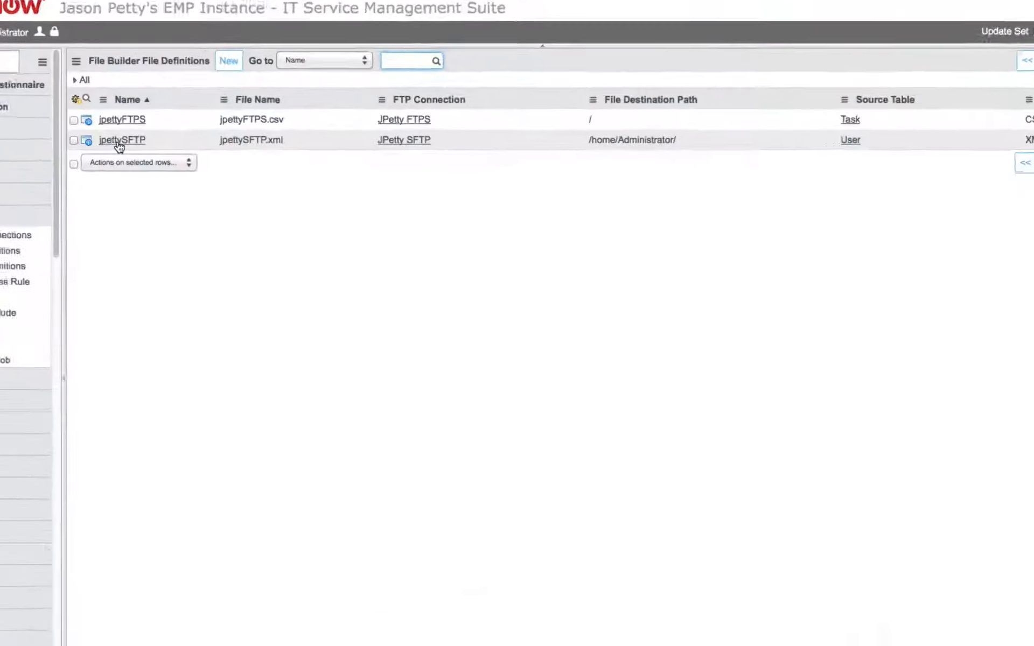
click(90, 129)
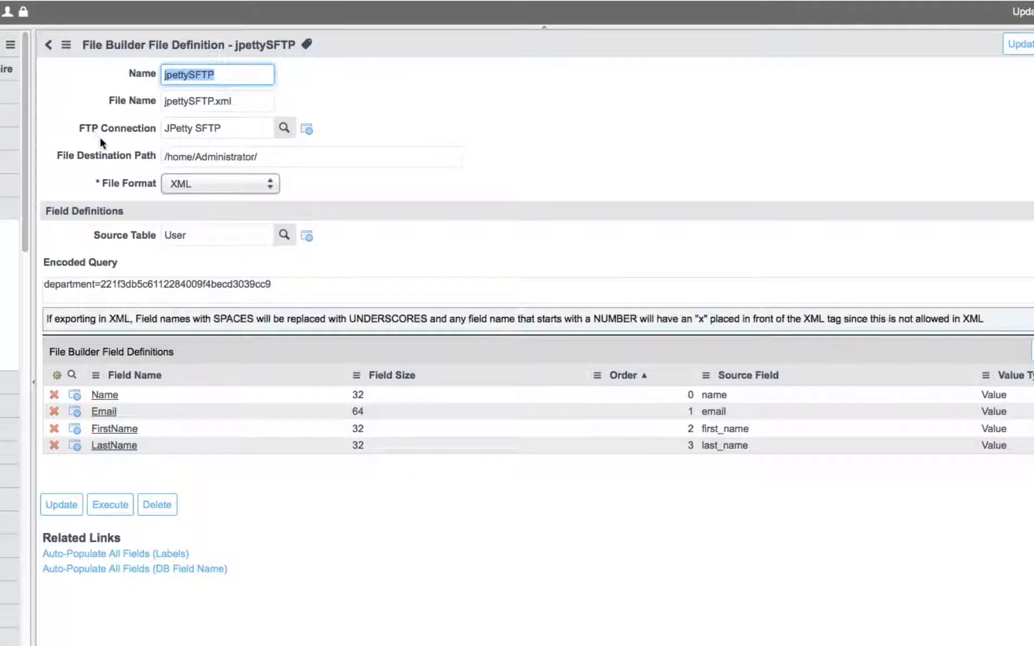
click(6, 237)
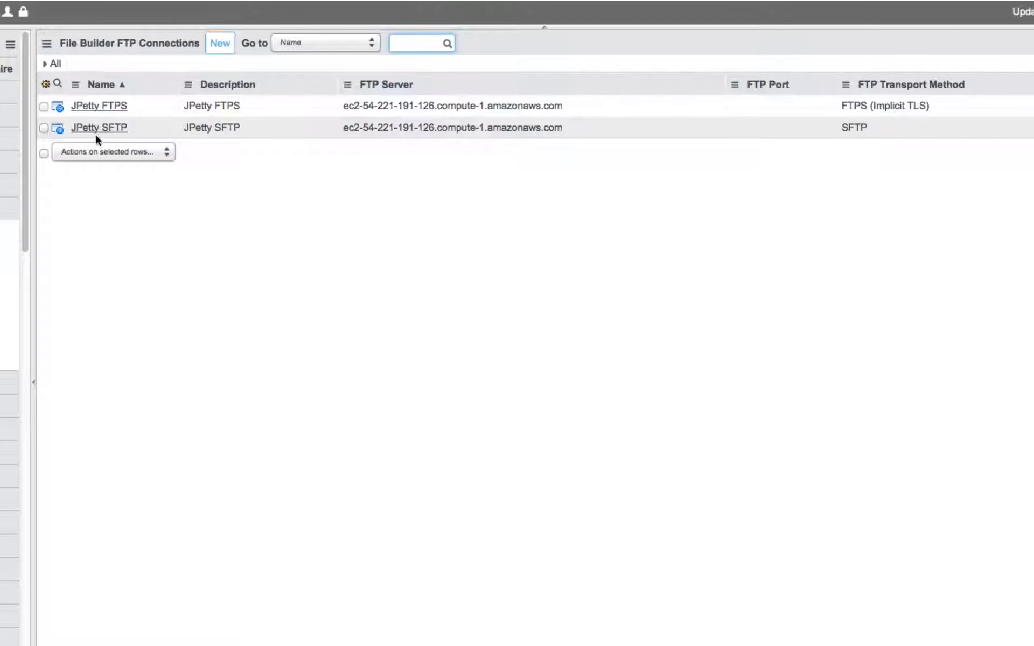
click(97, 134)
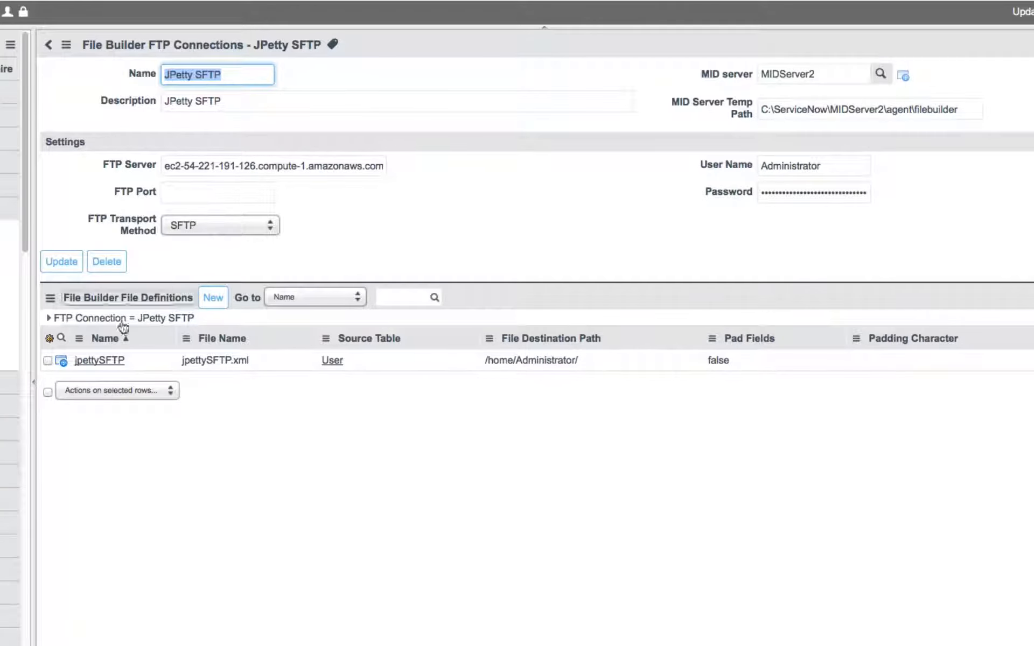
Open the jpettySFTP file definition from the SFTP connection and execute its XML export
click(96, 362)
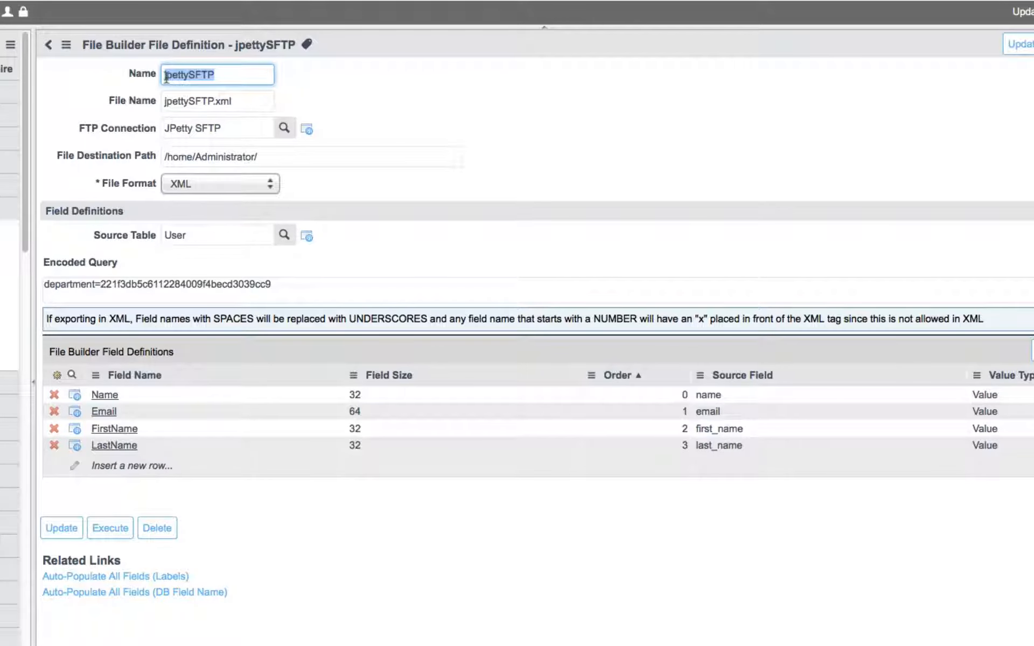
click(238, 101)
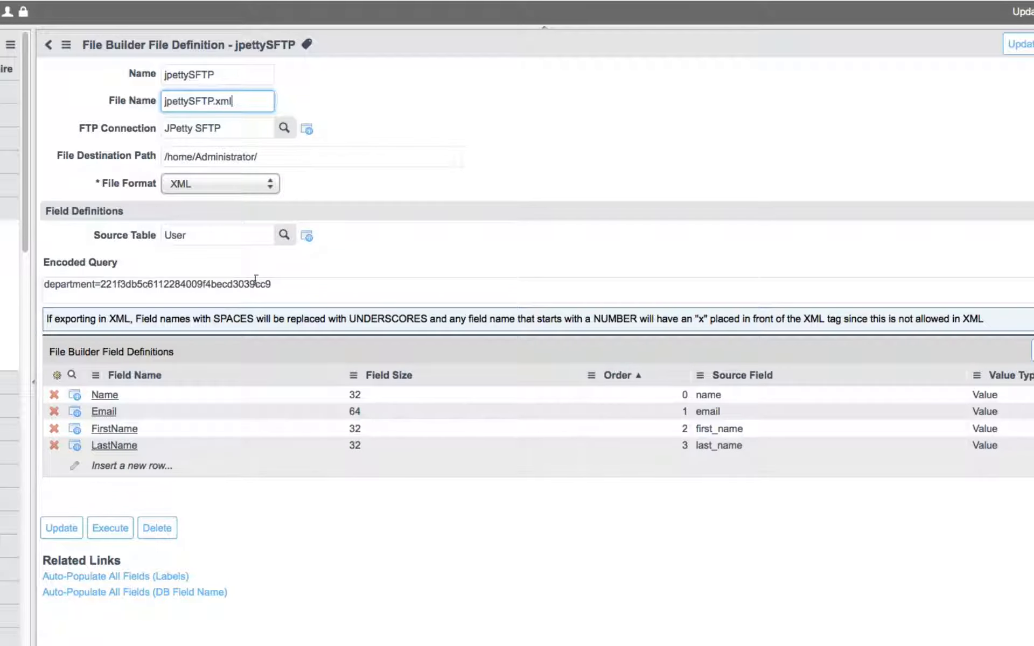
click(108, 537)
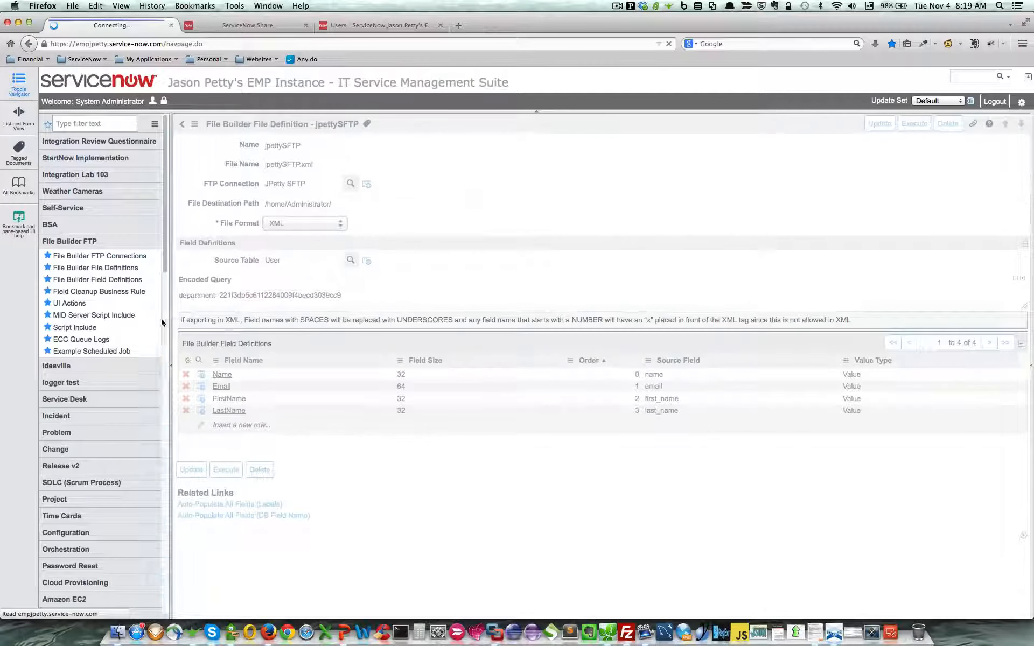
Open the ECC queue logs and reload them to check the state of the newest file copy records
click(75, 340)
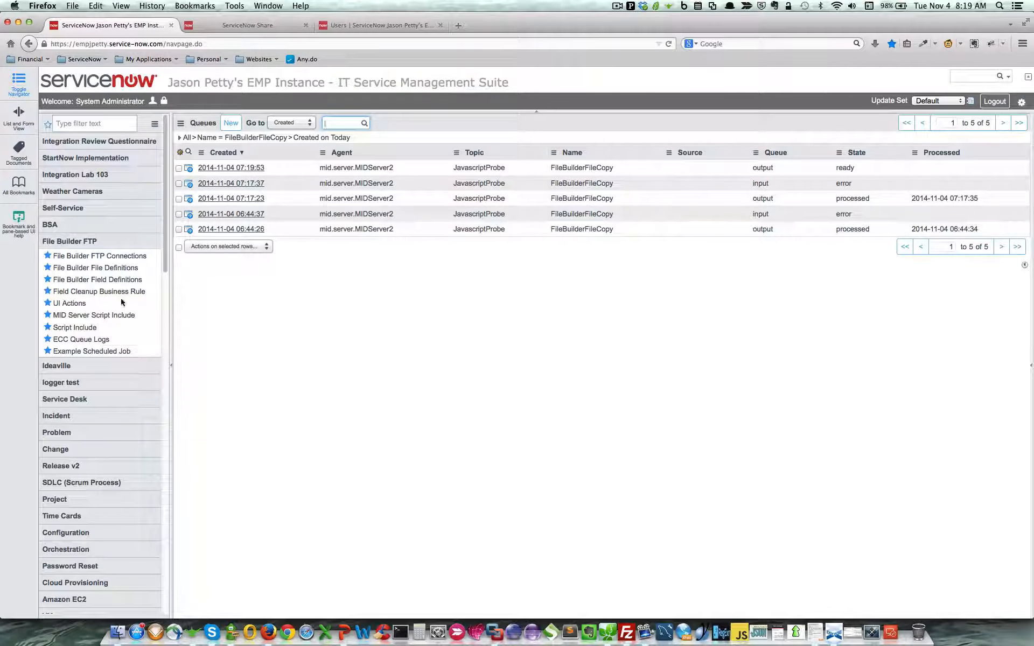
click(105, 341)
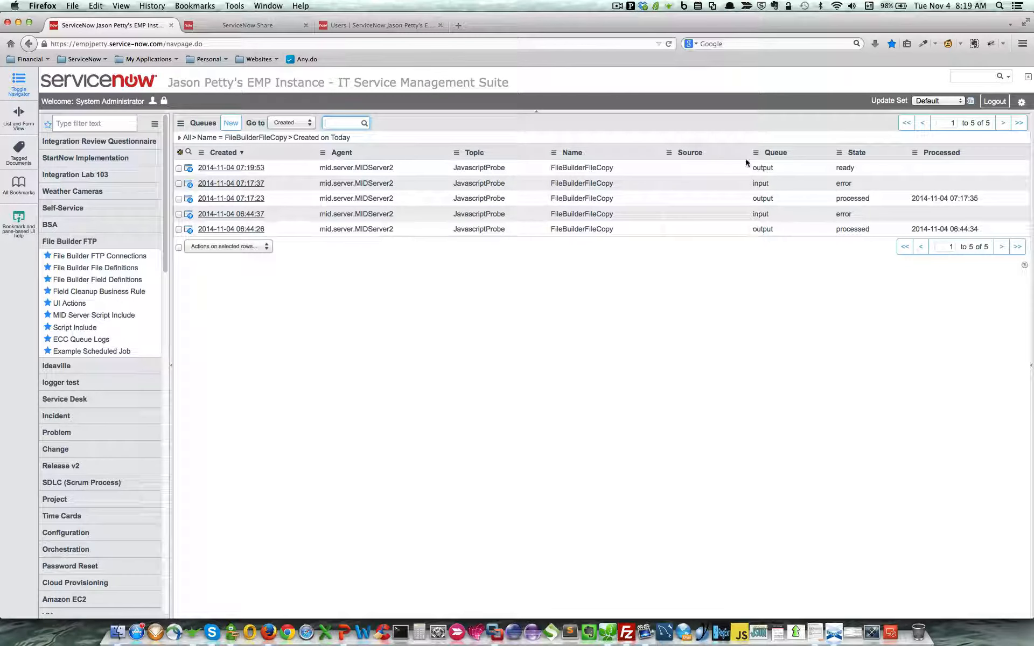
click(85, 340)
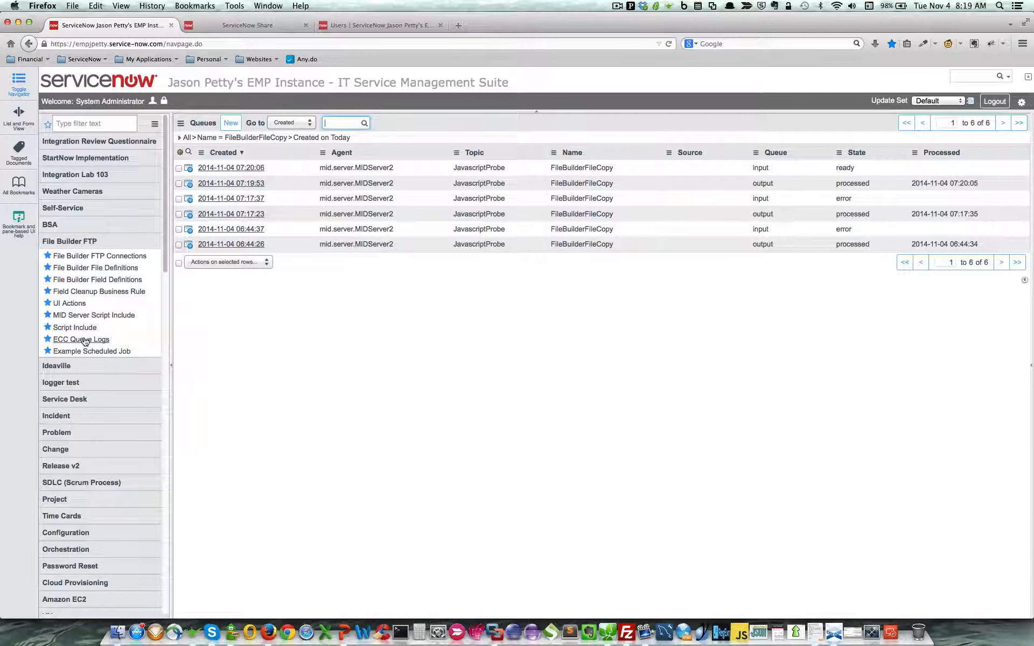
Switch to FileZilla, connect to the Amazon SFTP site in place of the current connection, and refresh the remote listing
click(626, 632)
click(10, 32)
double_click(414, 266)
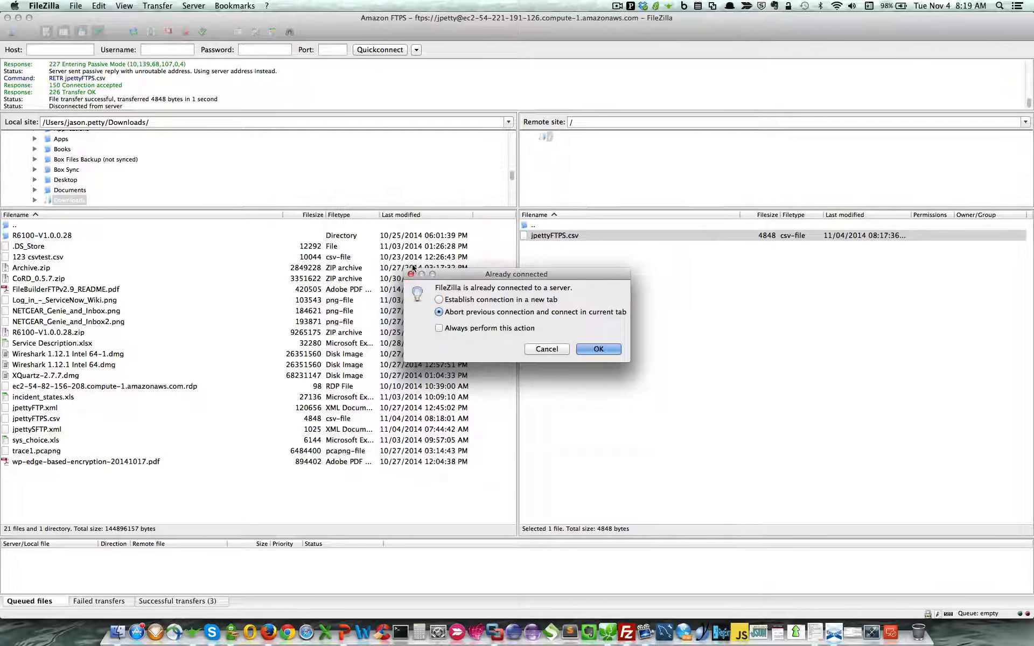
click(600, 347)
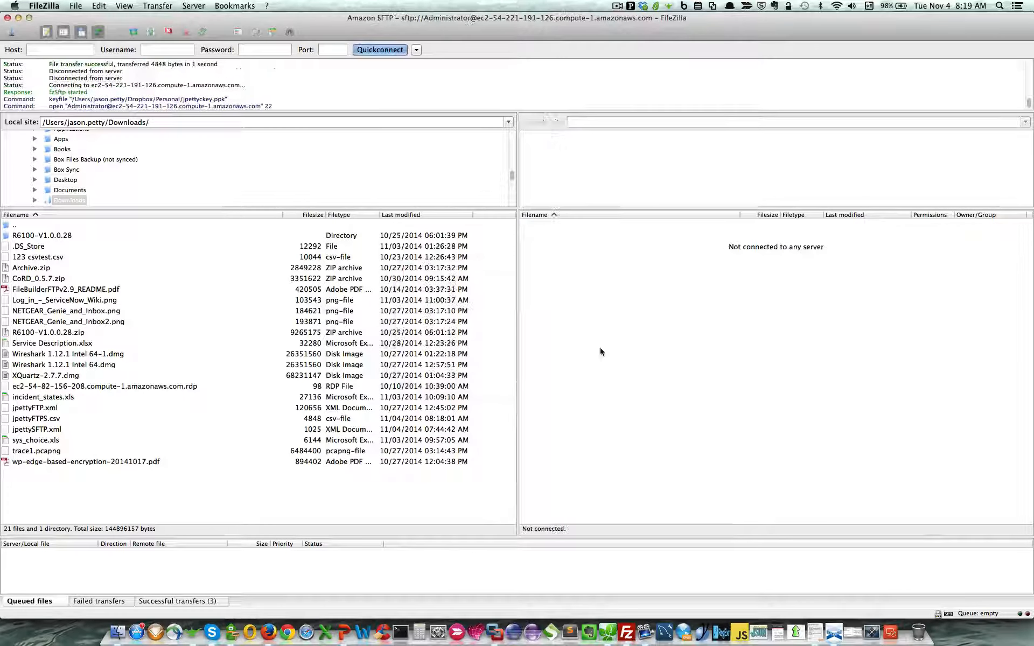
right_click(542, 297)
click(563, 369)
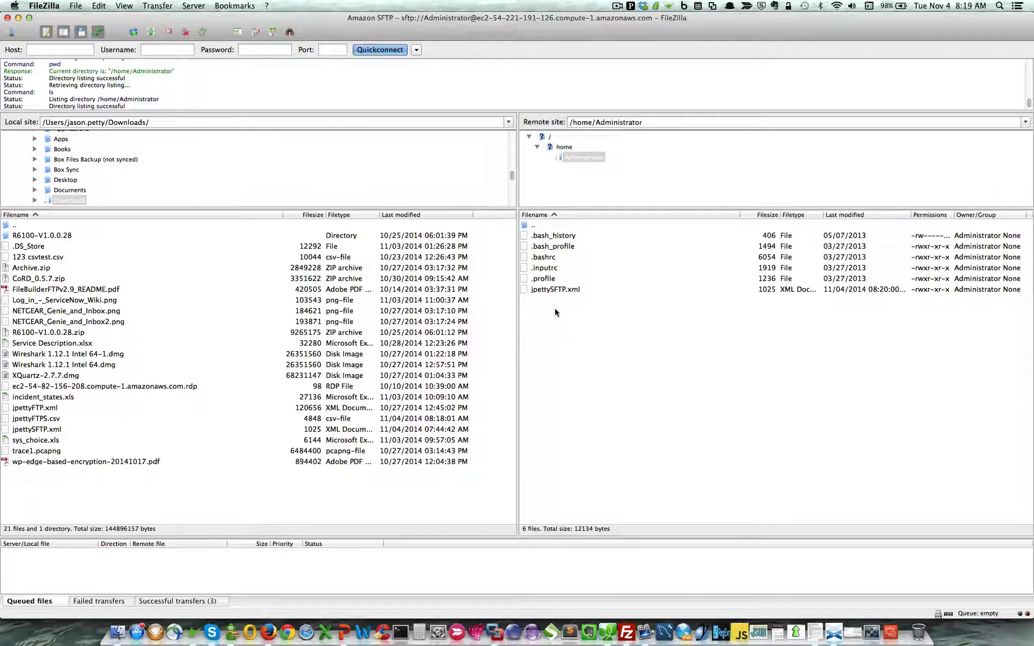
Download jpettySFTP.xml from /home/Administrator to the local Downloads folder
click(551, 290)
right_click(551, 287)
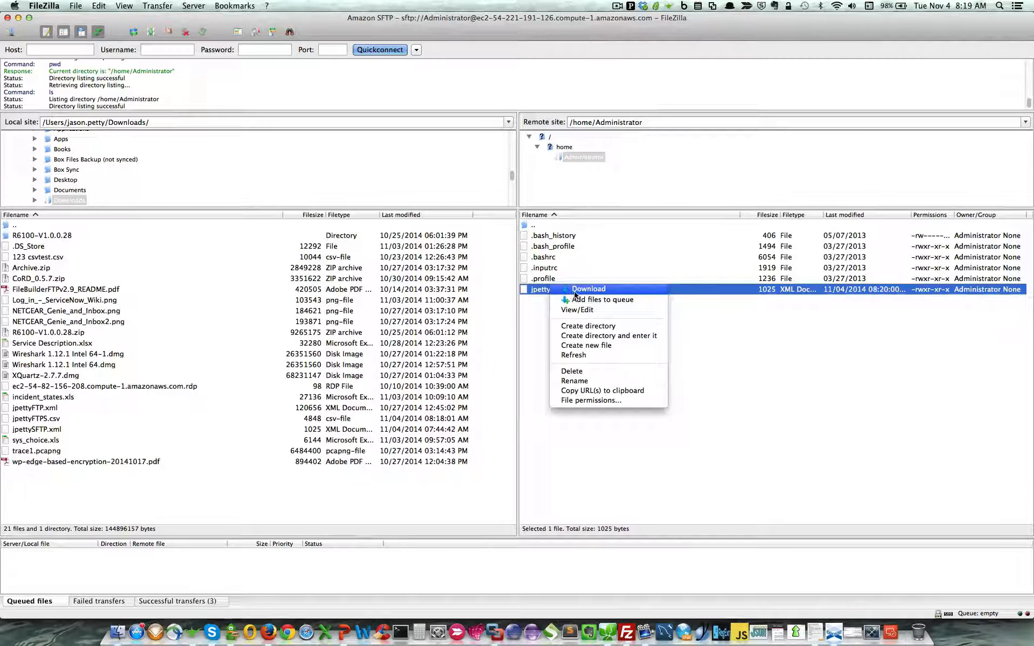
click(572, 291)
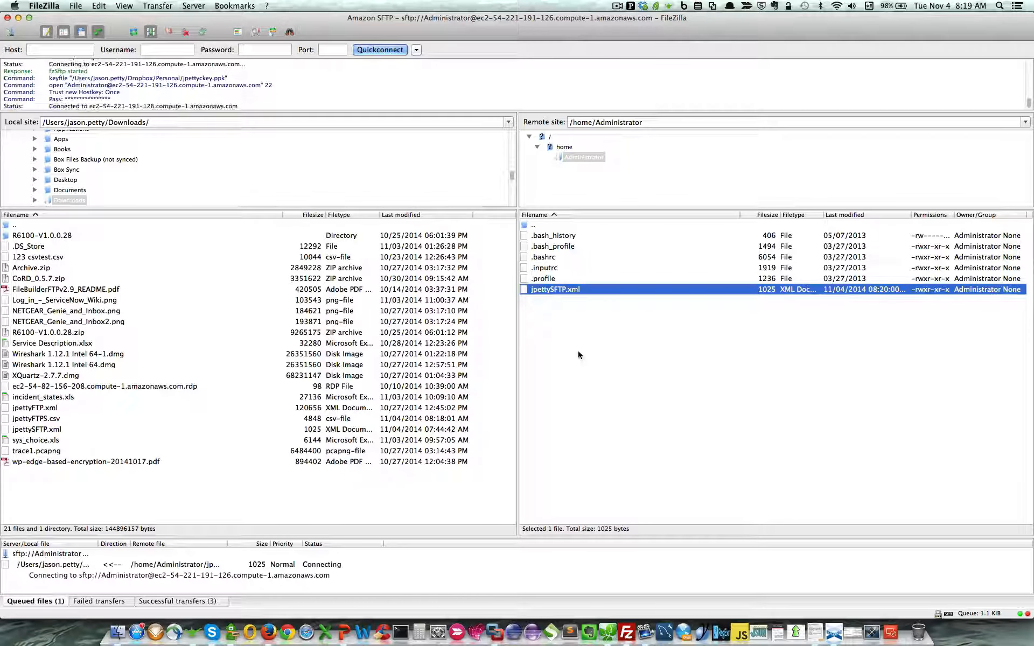
click(661, 399)
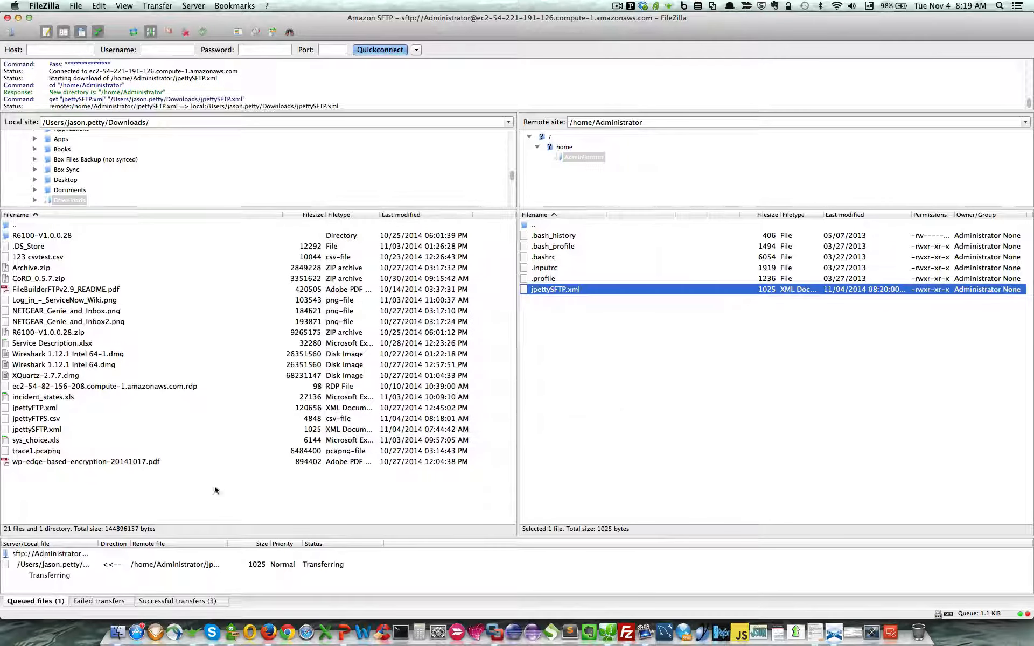
Locate the downloaded jpettySFTP.xml in the Finder Downloads folder and open it with Sublime Text
click(118, 632)
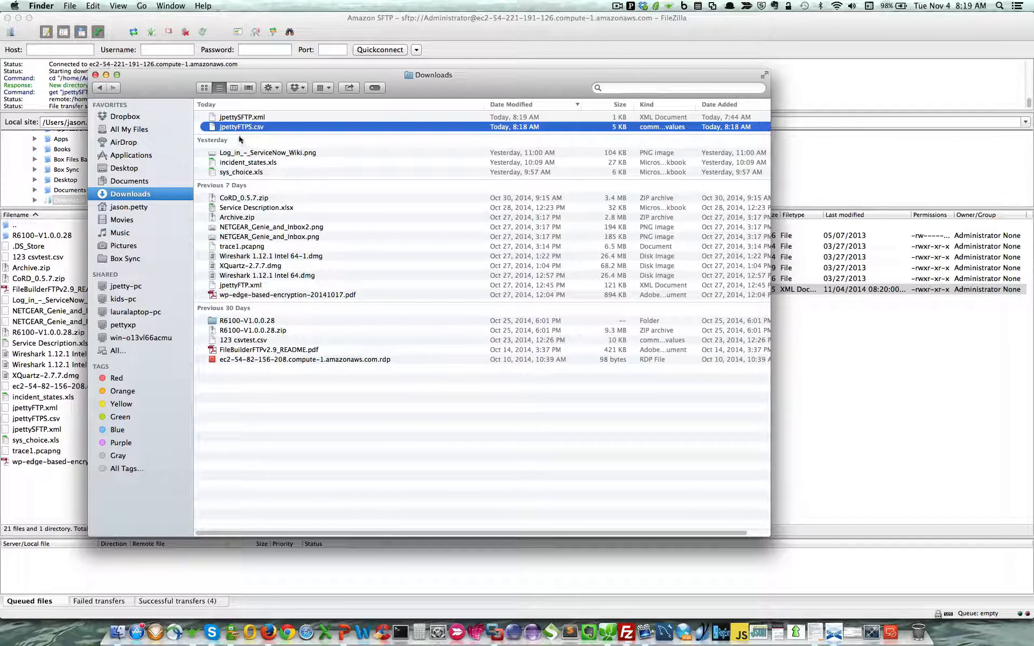
click(243, 117)
mouse_move(274, 133)
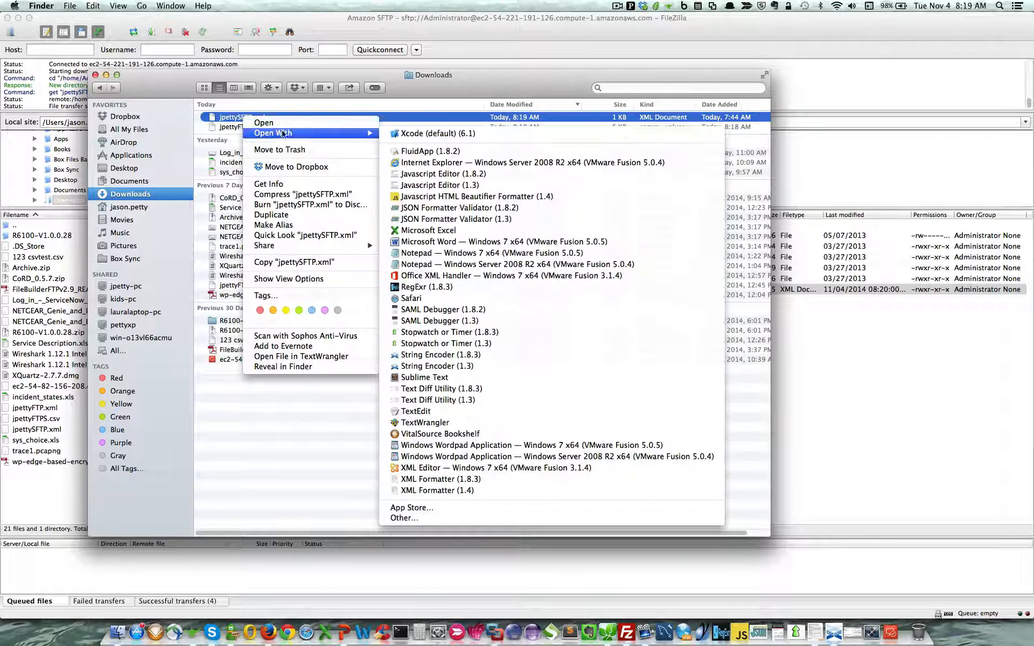
click(423, 378)
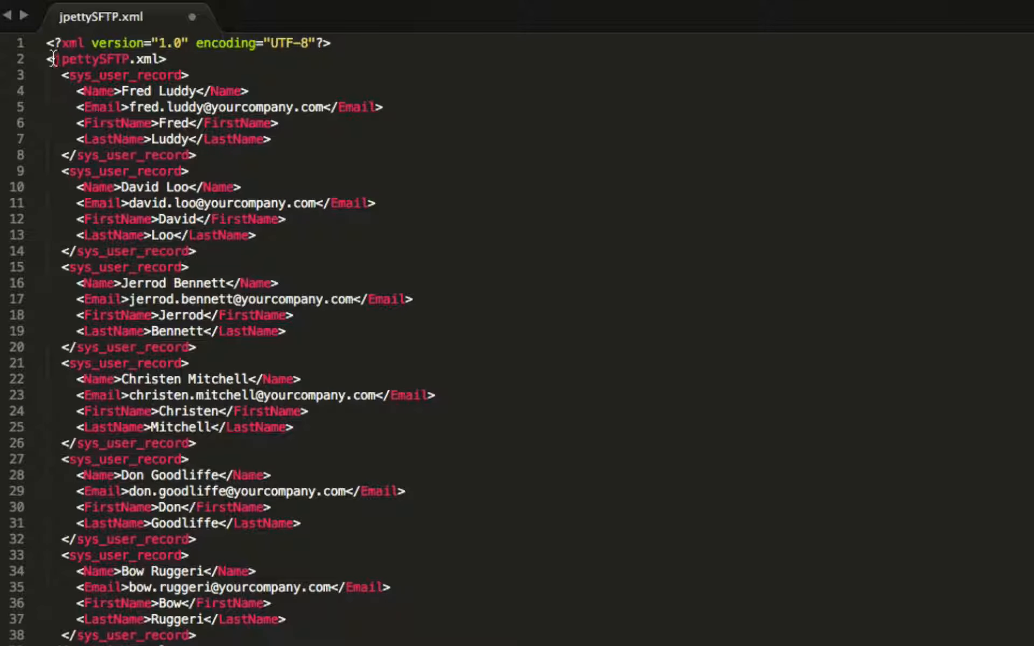
drag(53, 59, 156, 60)
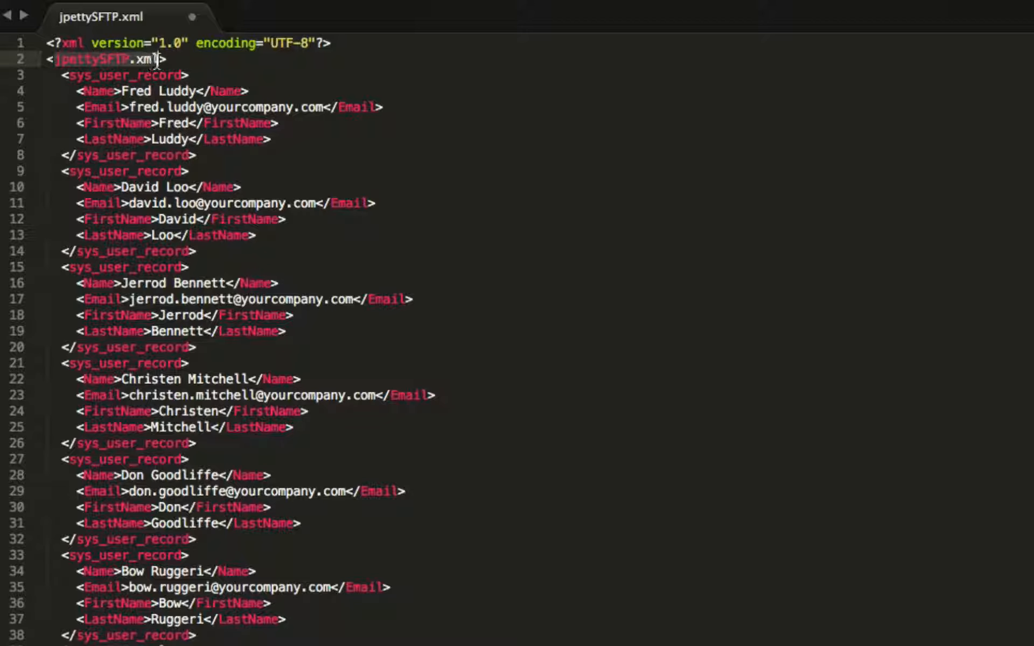
drag(69, 76, 182, 77)
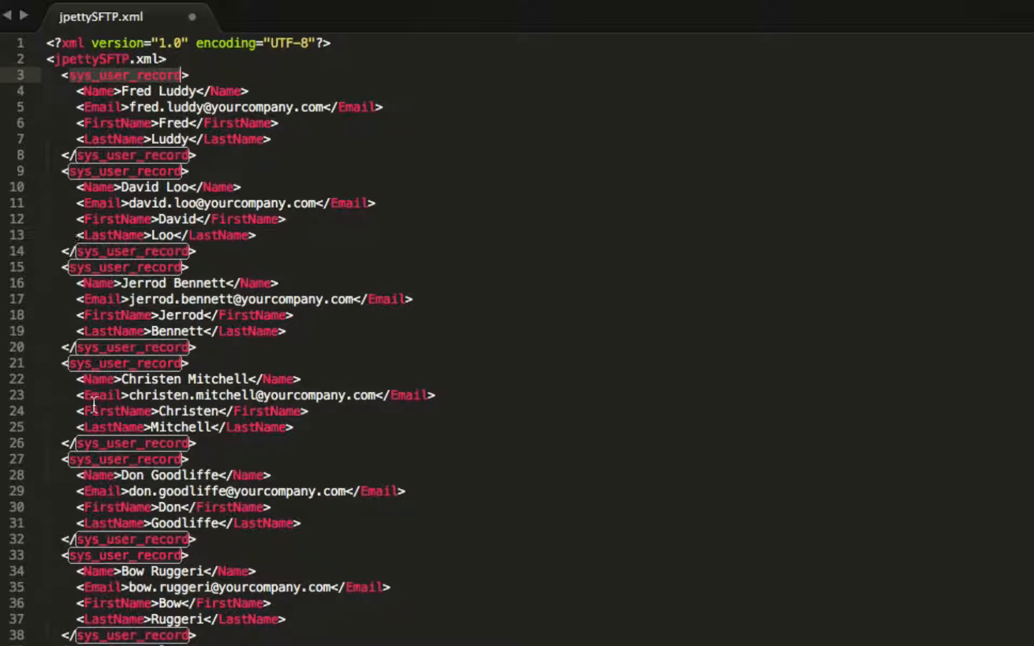
click(95, 103)
click(98, 127)
click(98, 139)
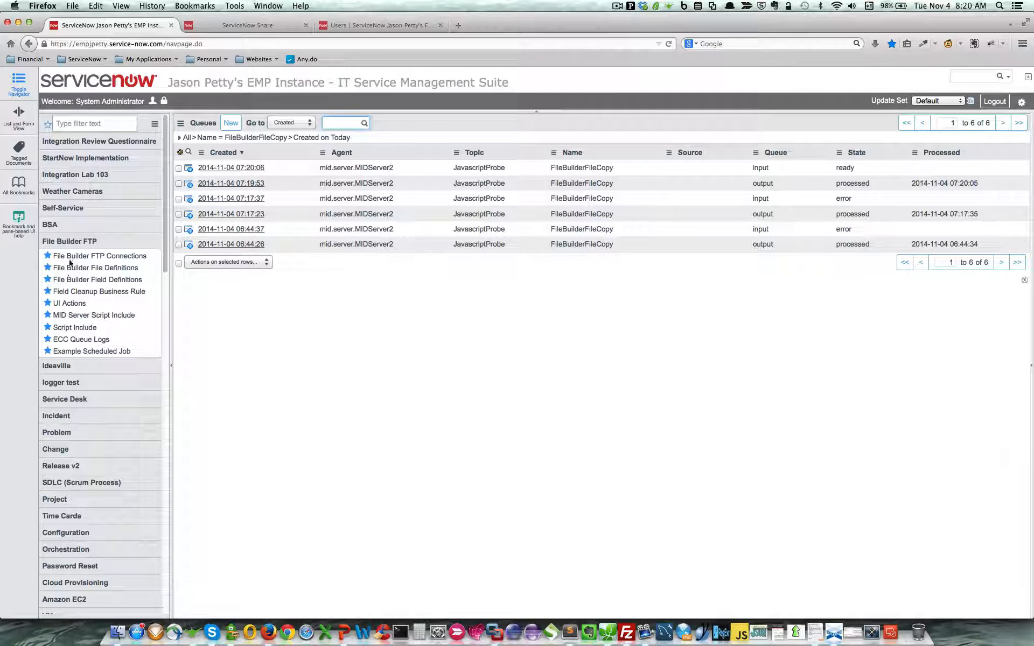
Open the jpettyFTPS file definition, remove its Number, ShortDescription and HardCodedValue field definitions, and save the record
click(80, 268)
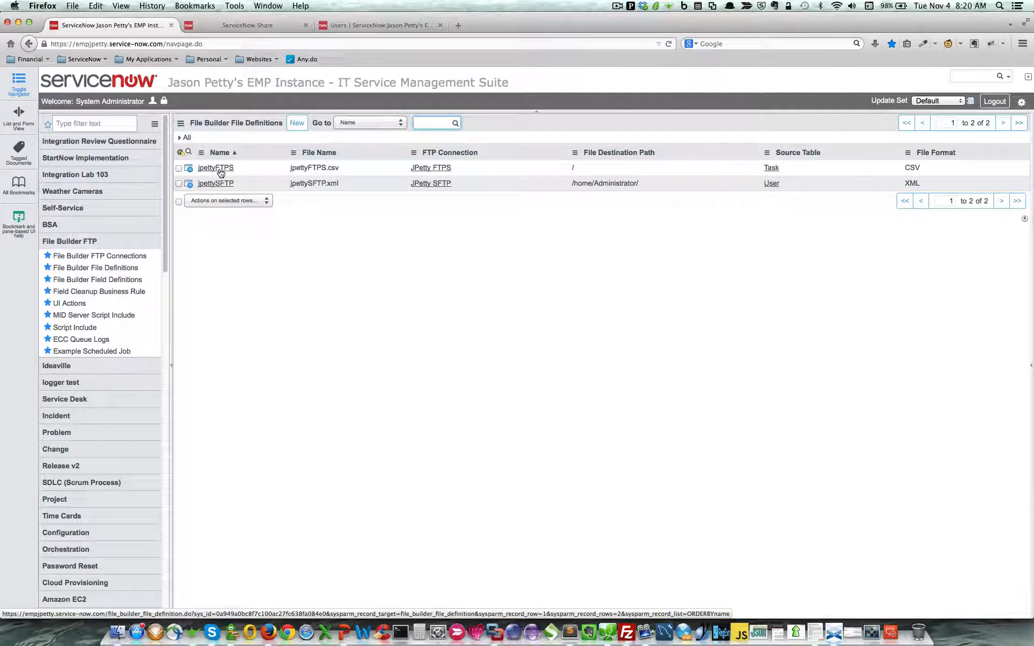
click(221, 170)
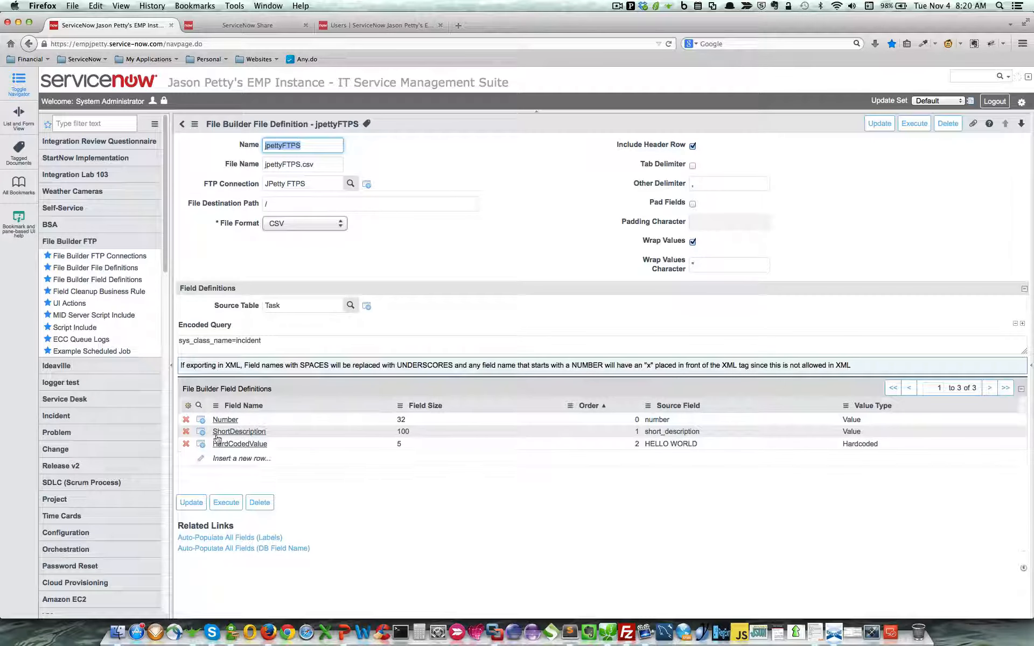
click(185, 444)
click(186, 431)
click(186, 420)
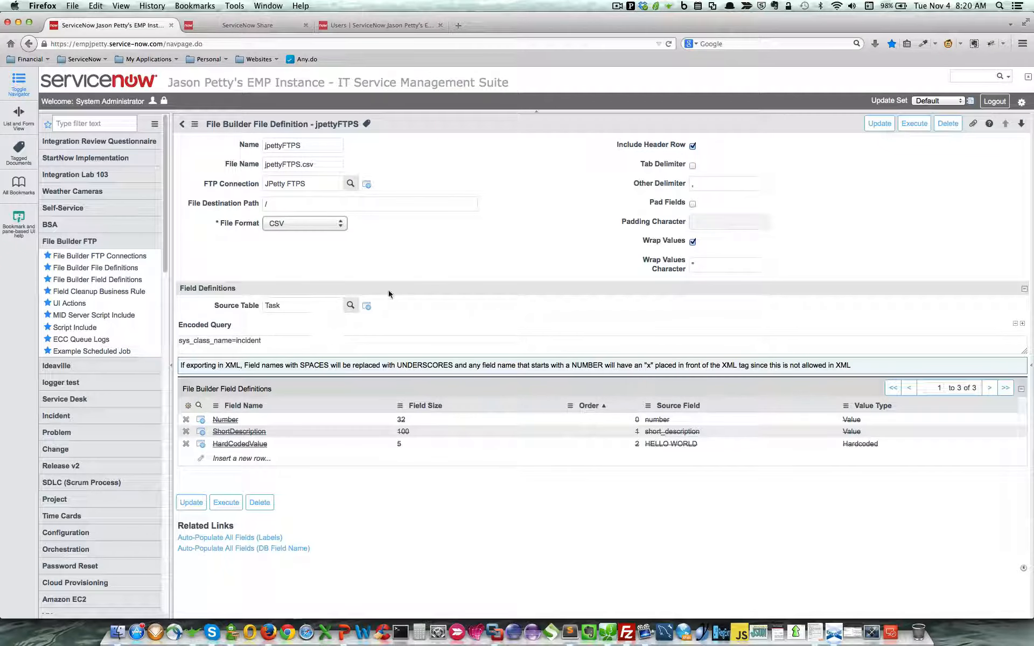
right_click(455, 121)
click(463, 129)
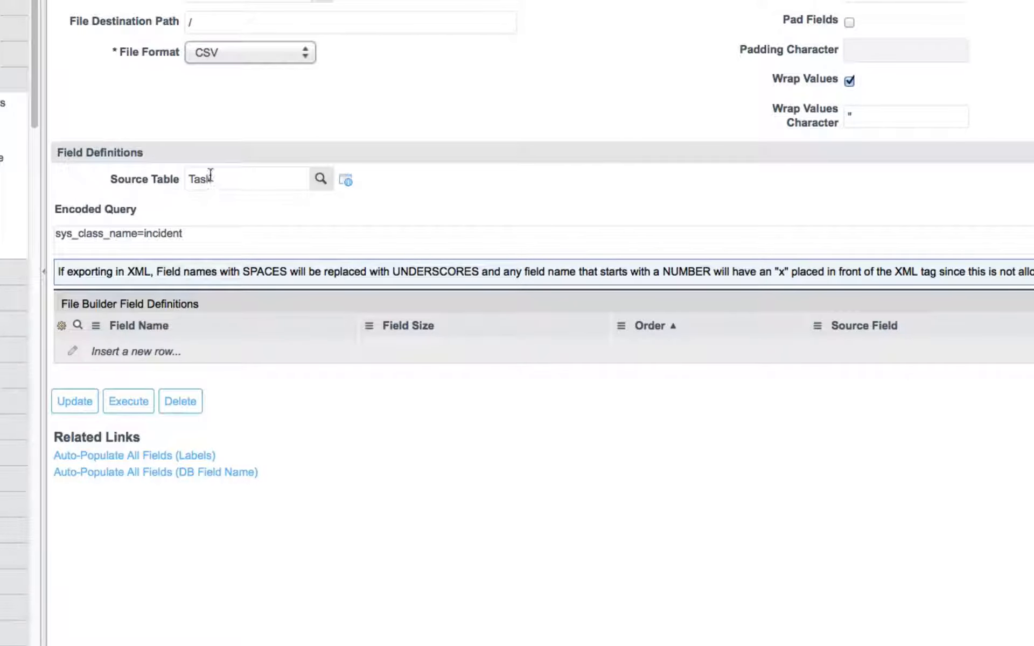
Auto-populate all field definitions of jpettyFTPS from the field labels and review the generated rows
click(172, 410)
click(161, 455)
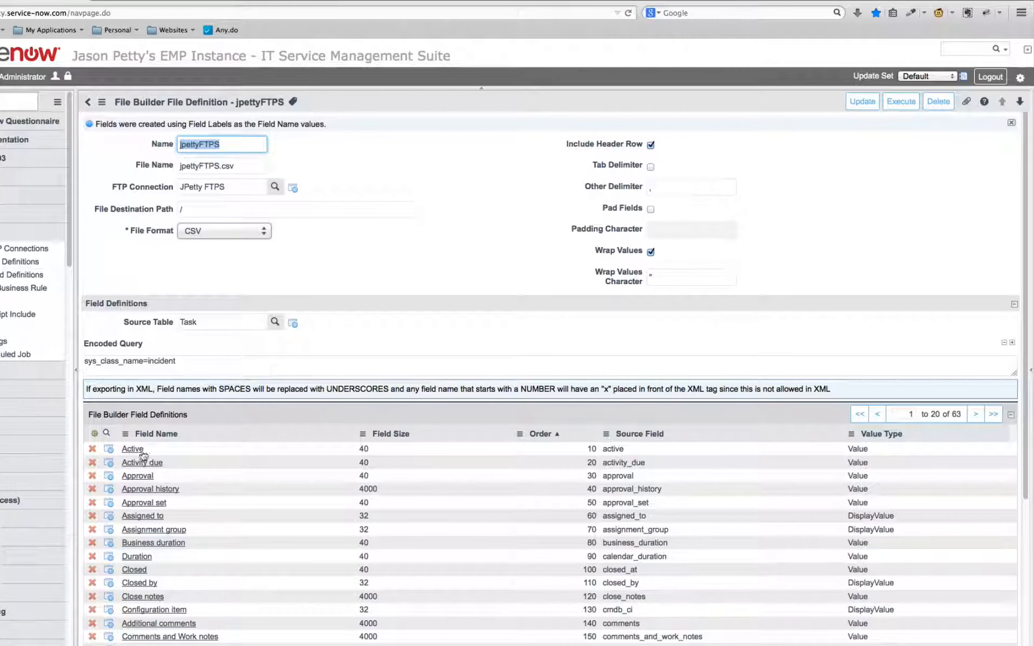
scroll(134, 375, down, 3)
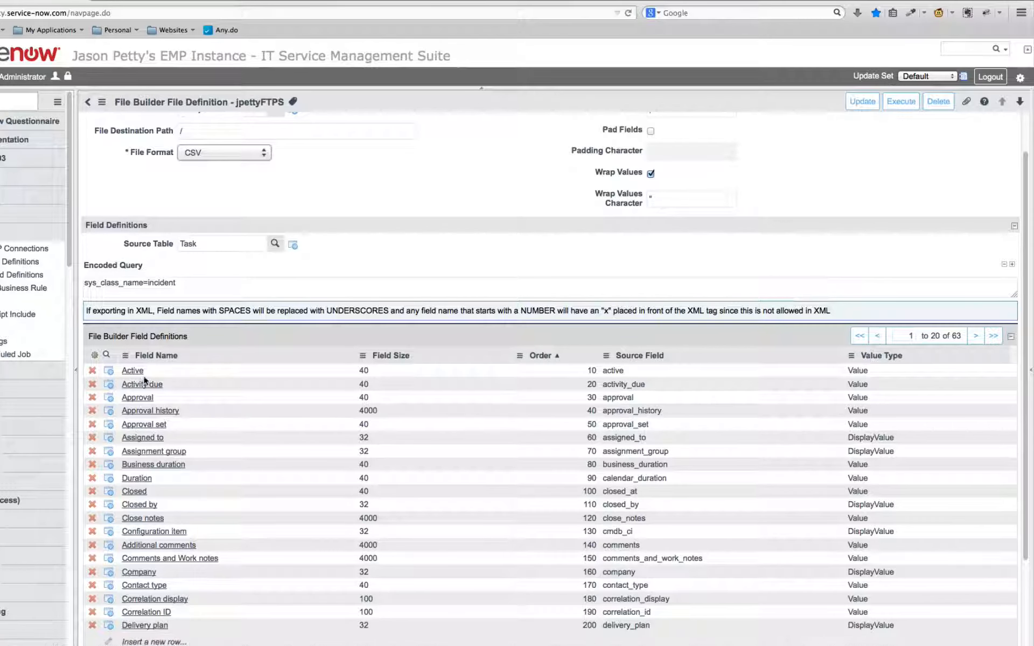
scroll(153, 484, down, 5)
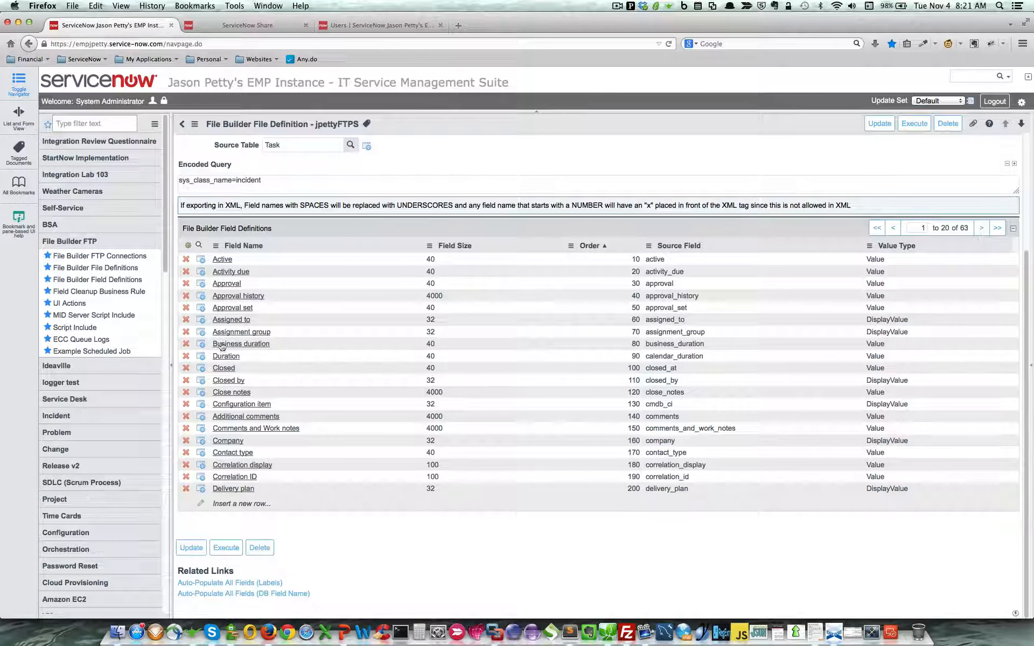
Open the jpettySFTP file definition, remove its Name, Email, FirstName and LastName field definitions, and save the record
click(99, 268)
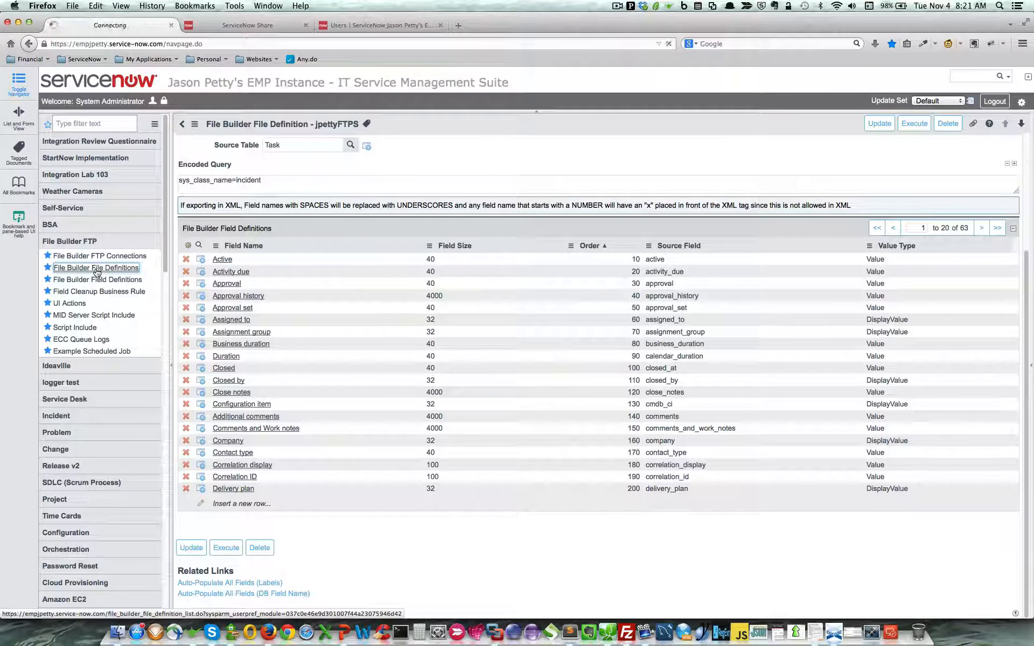
click(215, 184)
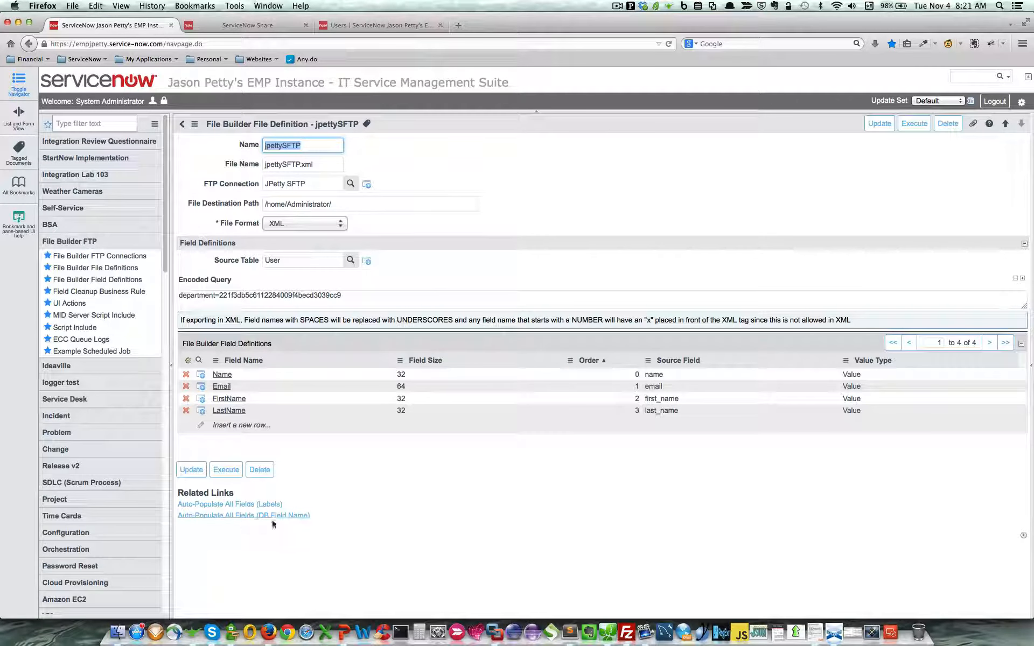
click(185, 411)
click(185, 398)
click(186, 386)
click(186, 375)
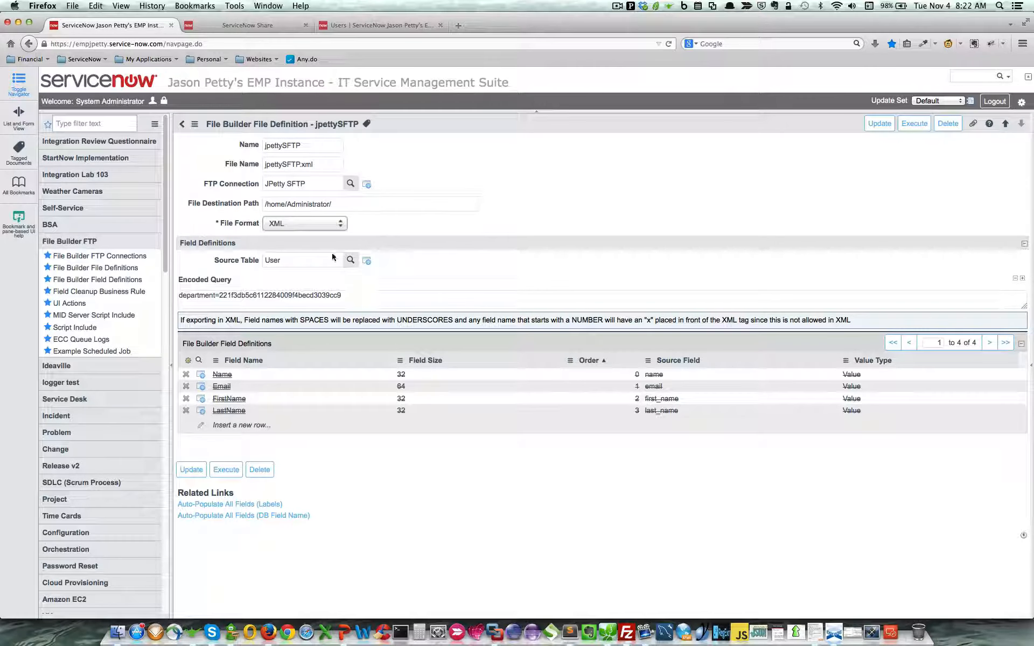
right_click(443, 125)
click(458, 132)
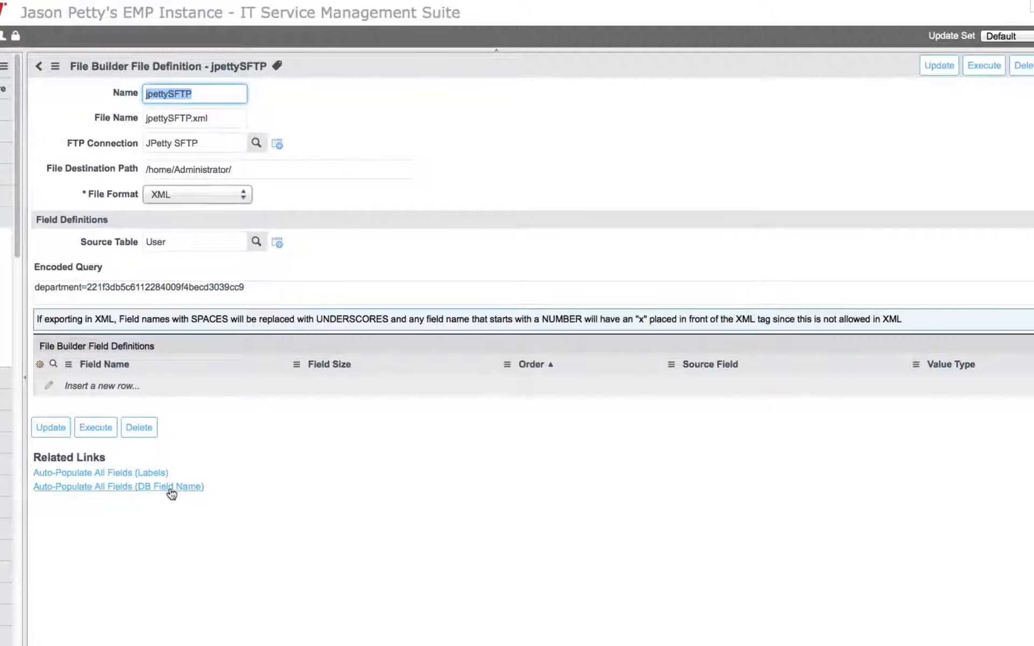
Auto-populate all field definitions of jpettySFTP from the database field names, and review the rows and the XML naming note
click(142, 491)
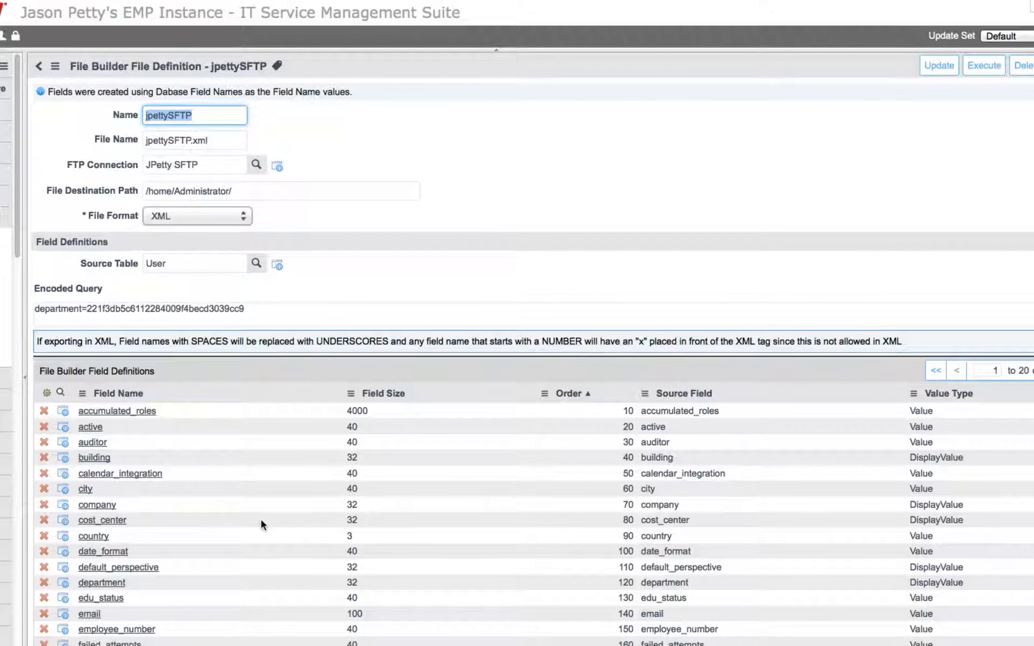
scroll(257, 515, down, 5)
scroll(253, 515, up, 5)
drag(38, 341, 112, 341)
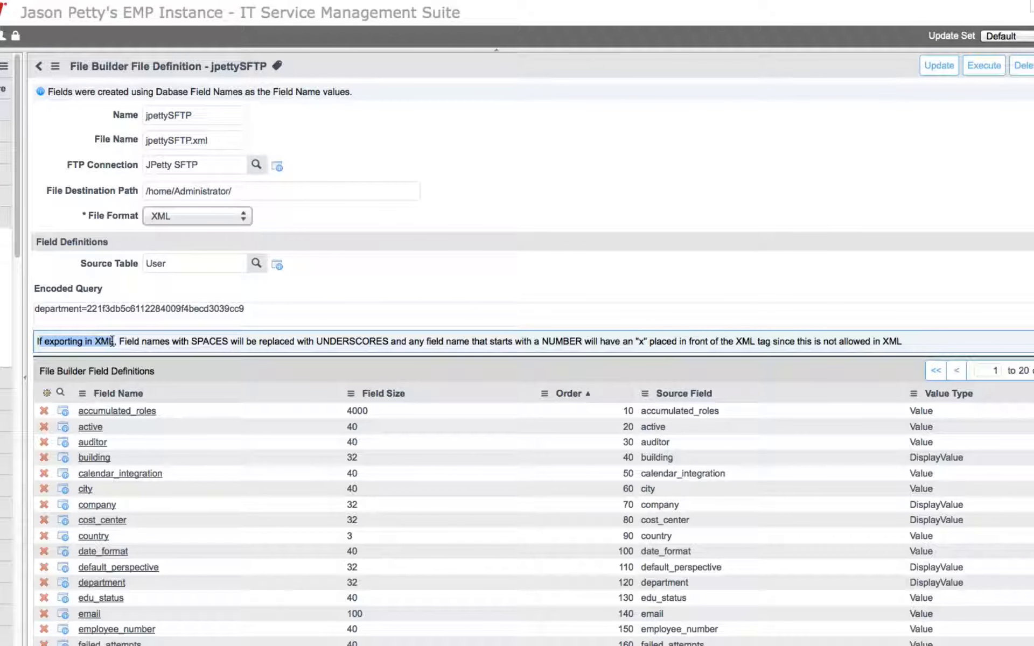
click(140, 336)
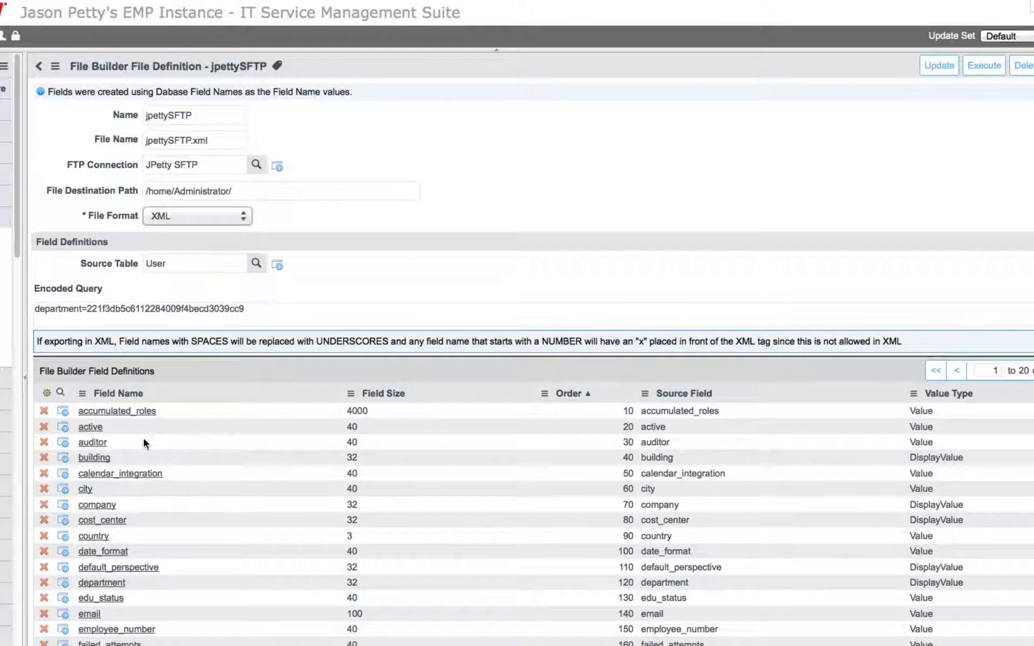
Insert a new field definition row named 1234 in jpettySFTP and acknowledge the XML field name alert
scroll(143, 438, down, 3)
click(107, 558)
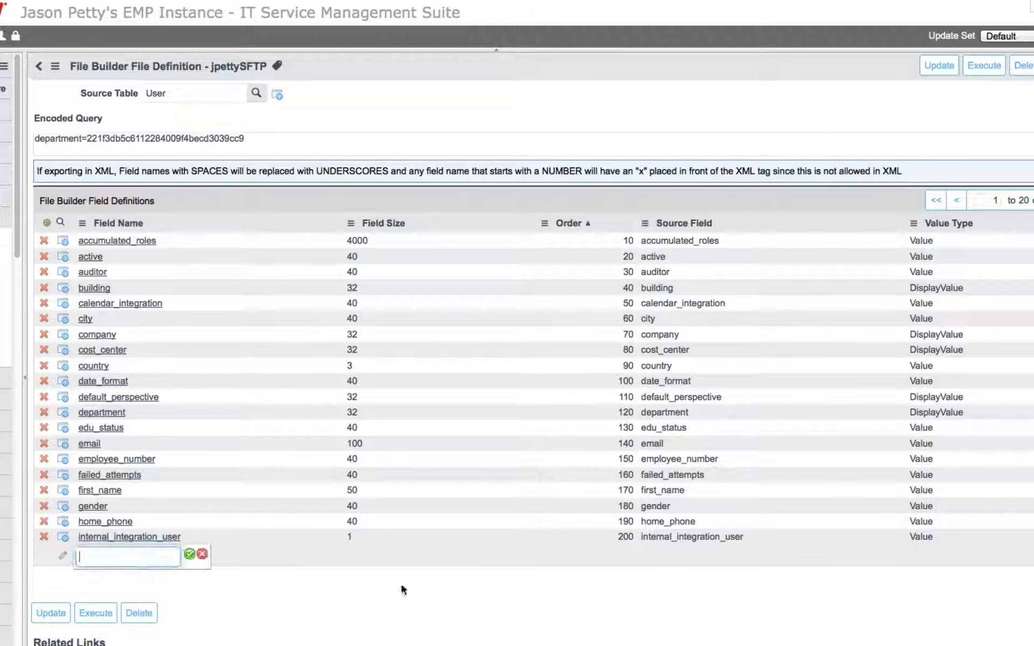
text(12)
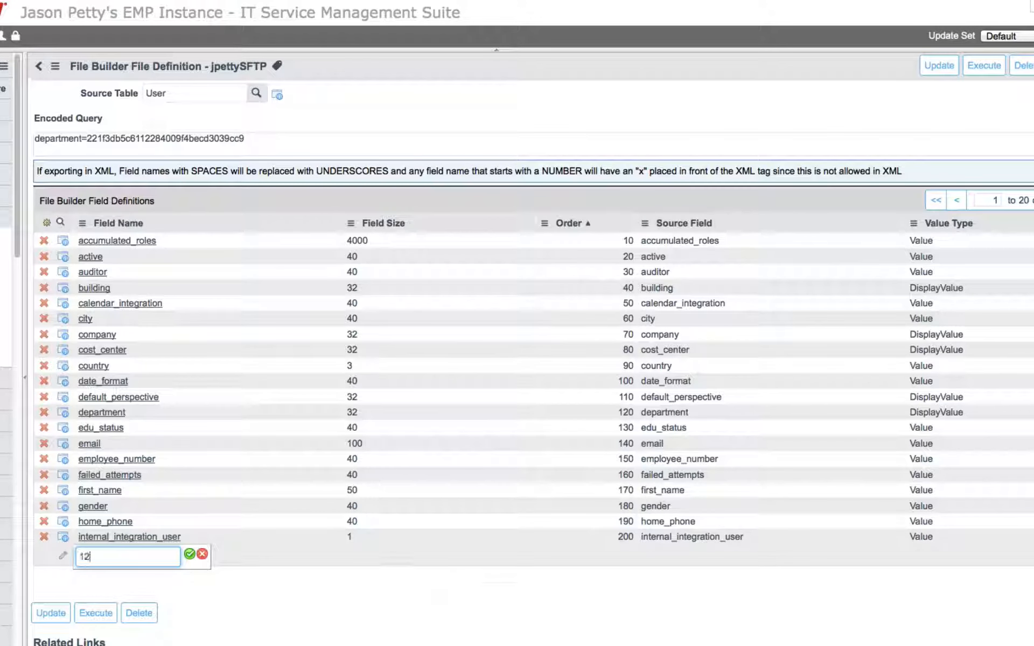
text(34)
key(Return)
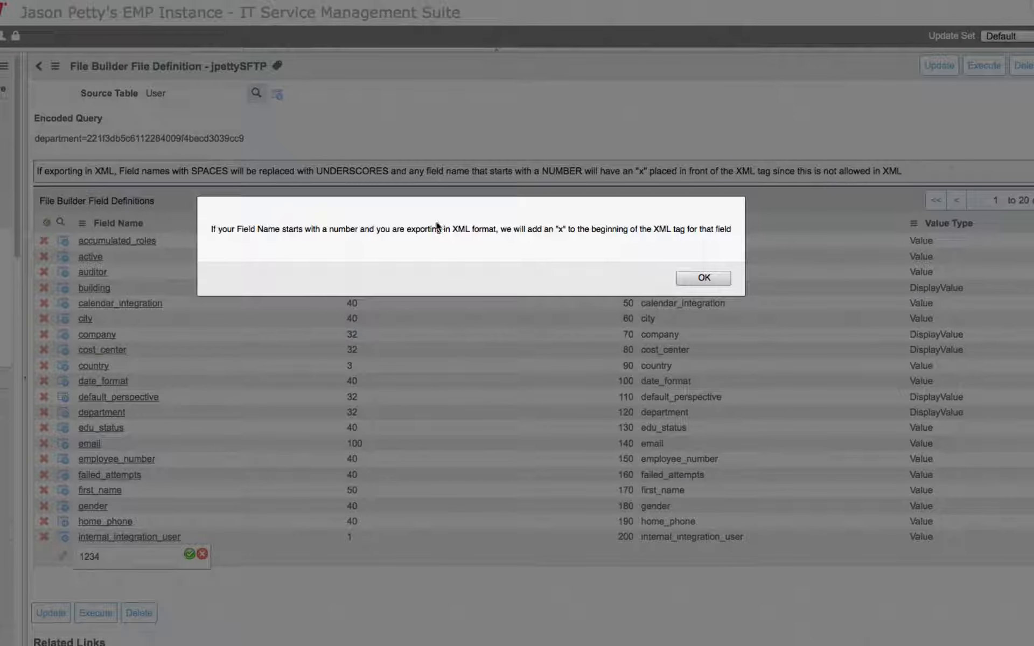
click(699, 278)
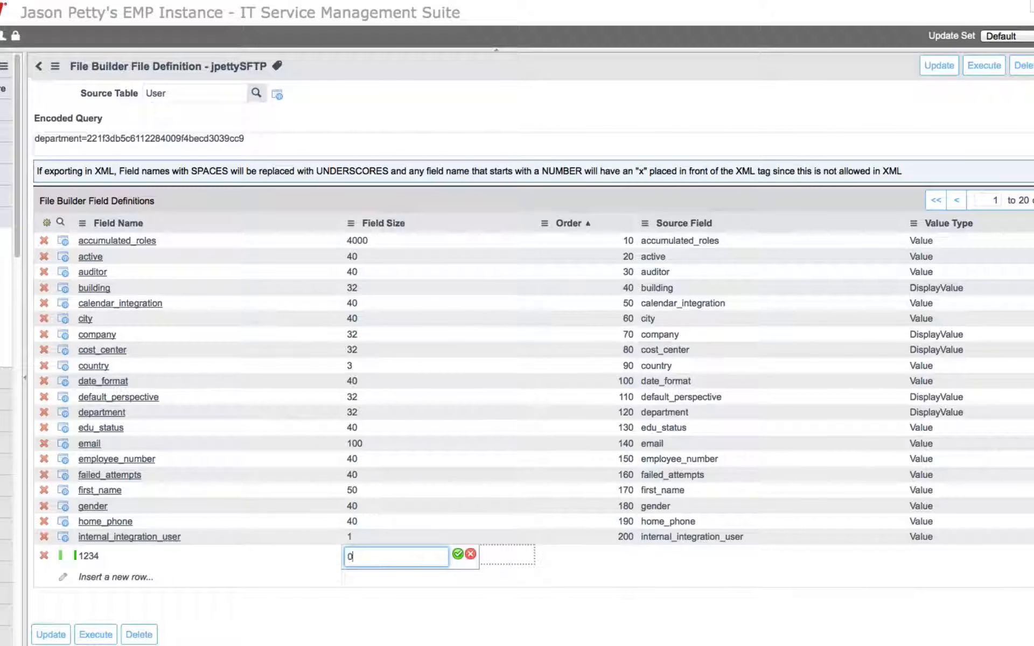
Set the field size of the 1234 row to 3 and its order to 0
key(Tab)
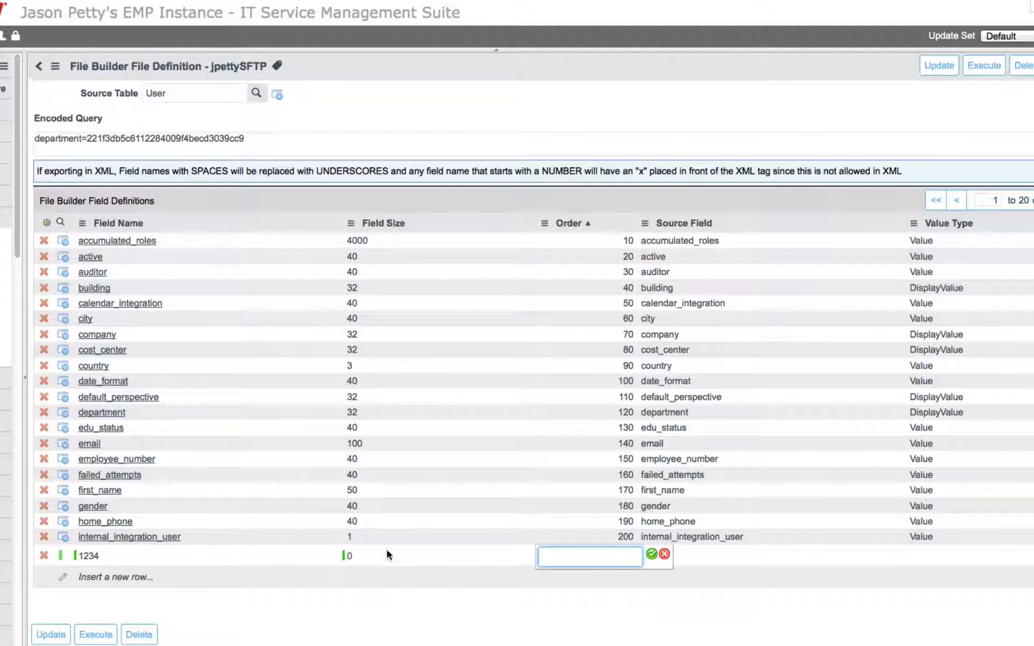
click(370, 553)
click(361, 555)
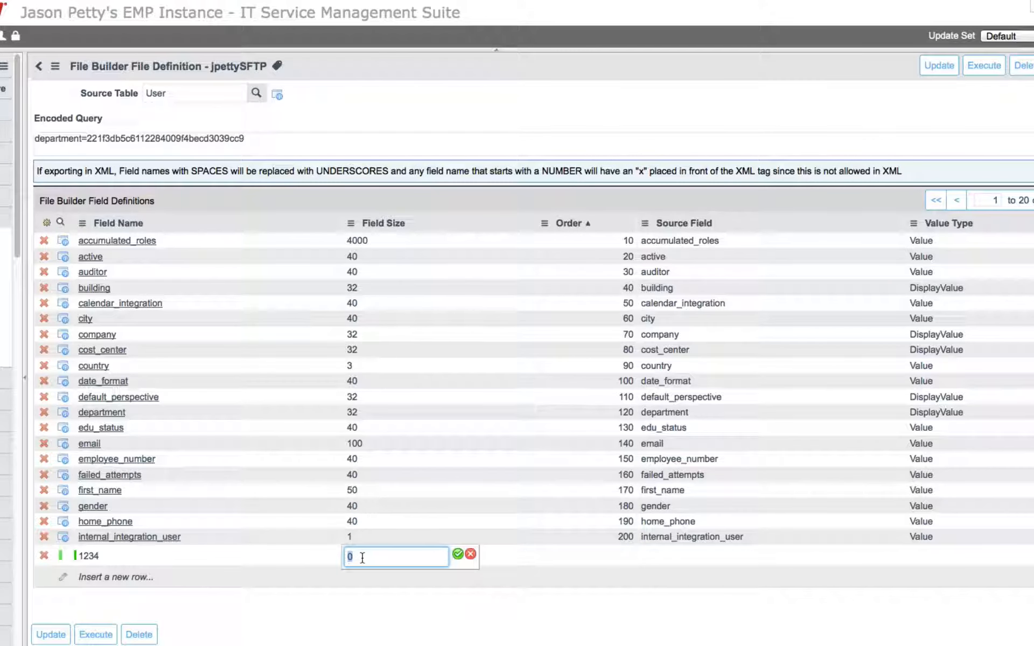
key(Tab)
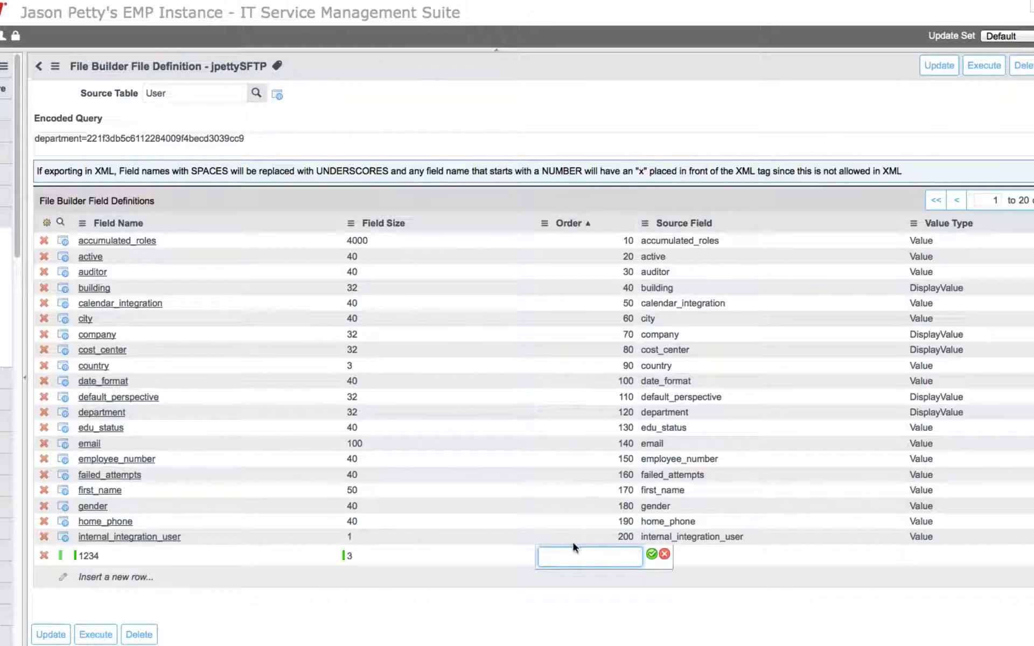
text(0)
key(Tab)
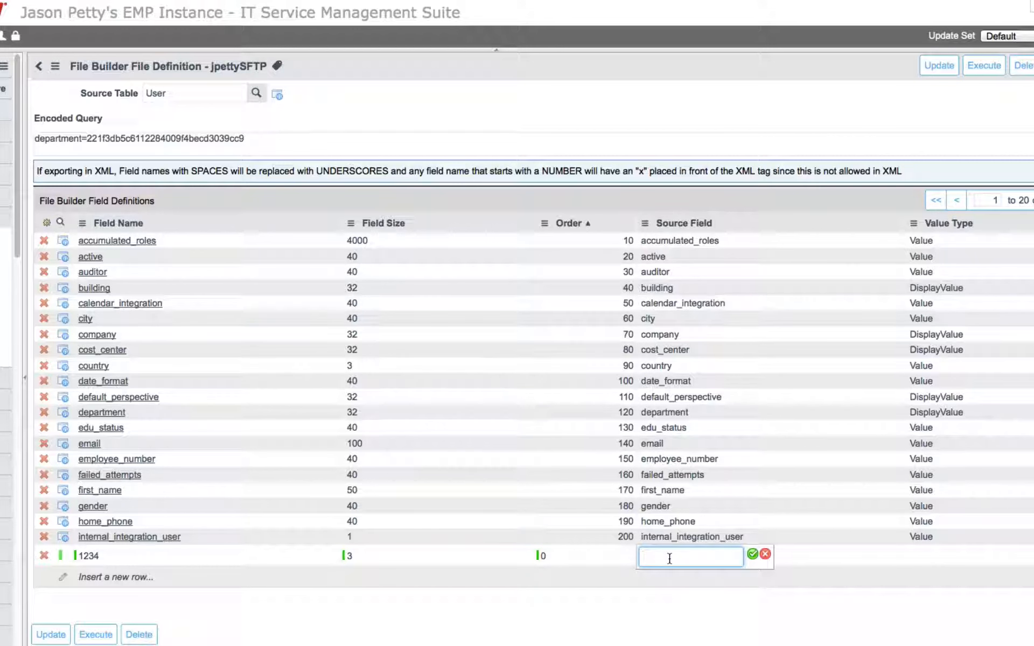
Set the 1234 row's source field to TEST and its value type to Hardcoded, and save the file definition
text(TEST)
key(Tab)
click(962, 550)
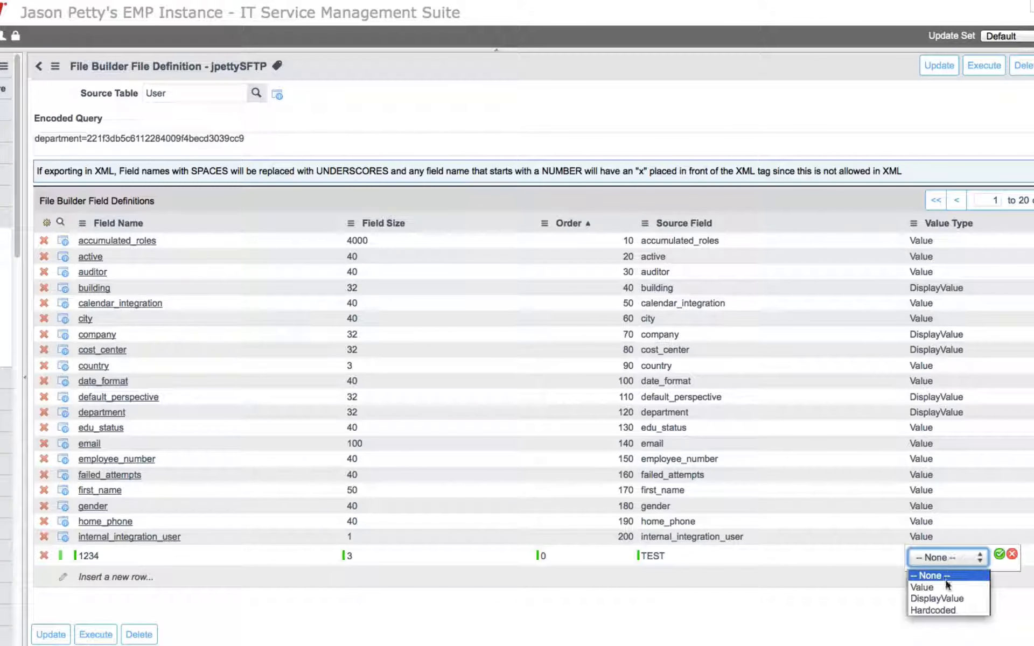
click(970, 613)
click(999, 556)
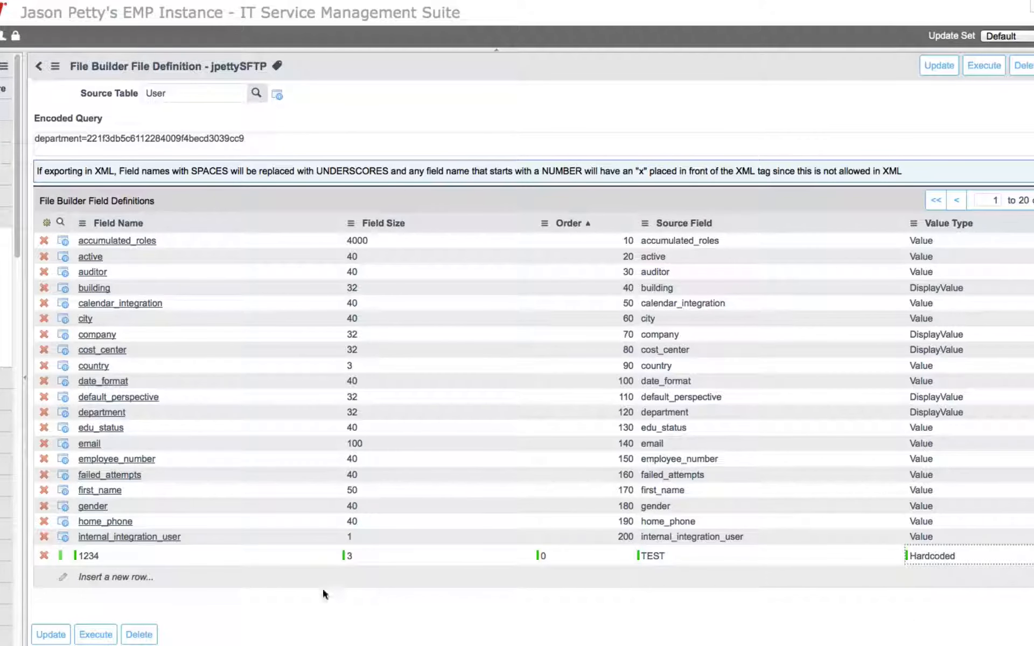
right_click(428, 71)
click(443, 73)
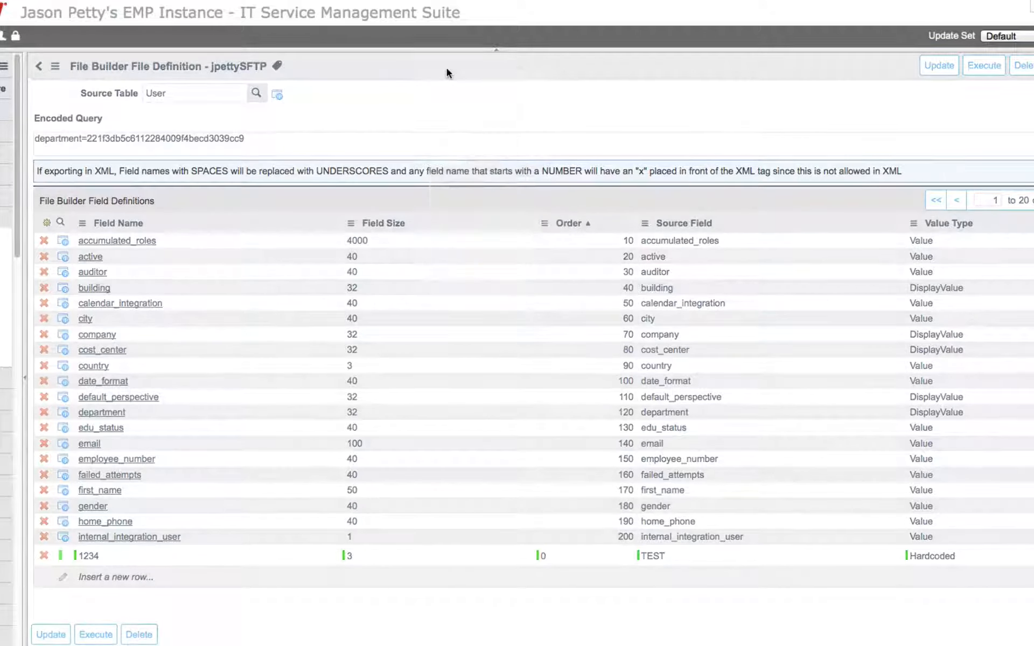
Execute the jpettySFTP export and open the ECC Queue logs
scroll(167, 377, down, 3)
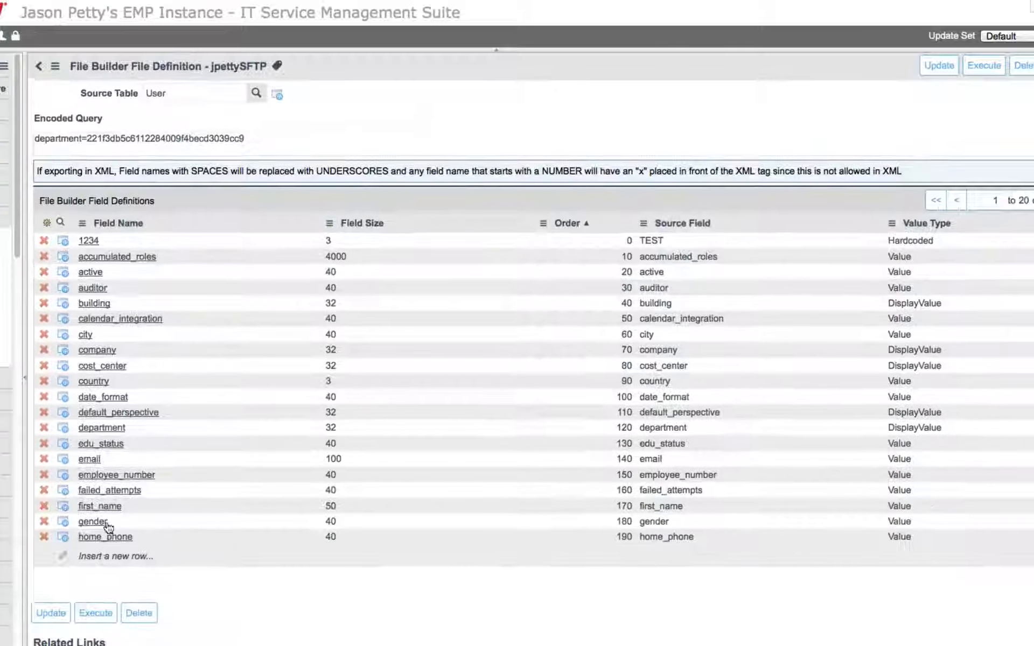
click(93, 612)
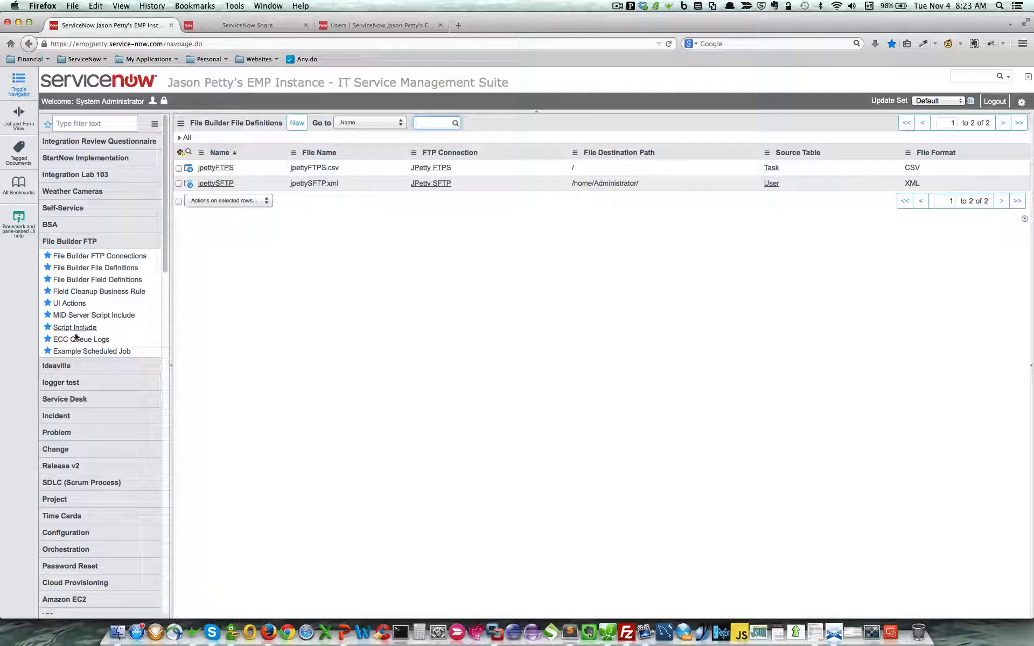
click(74, 343)
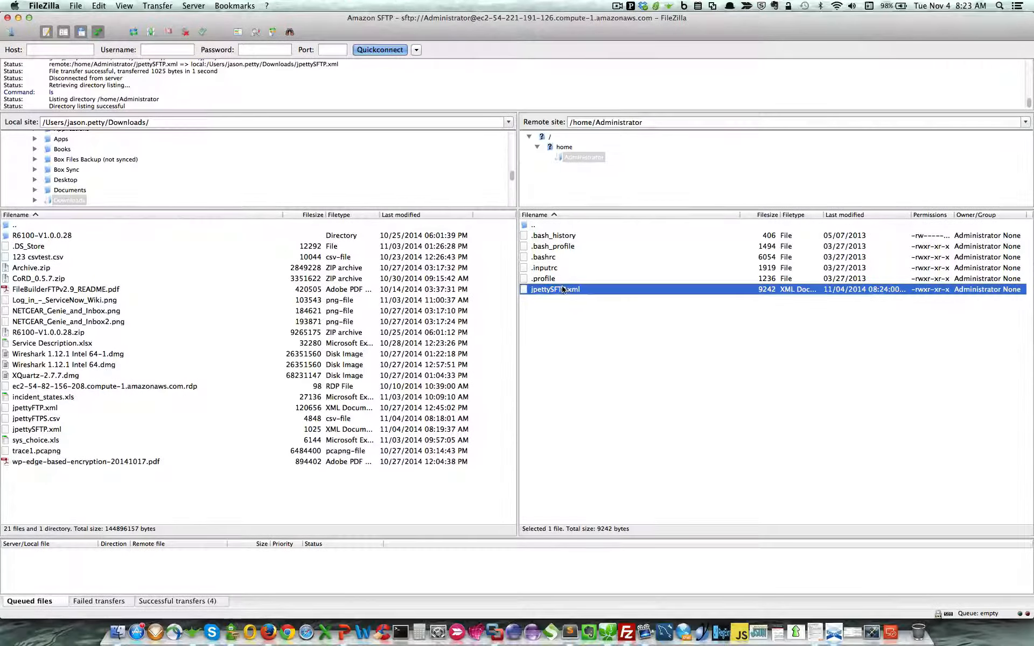
In FileZilla, download jpettySFTP.xml from /home/Administrator to the local Downloads folder, overwriting the existing copy
right_click(552, 286)
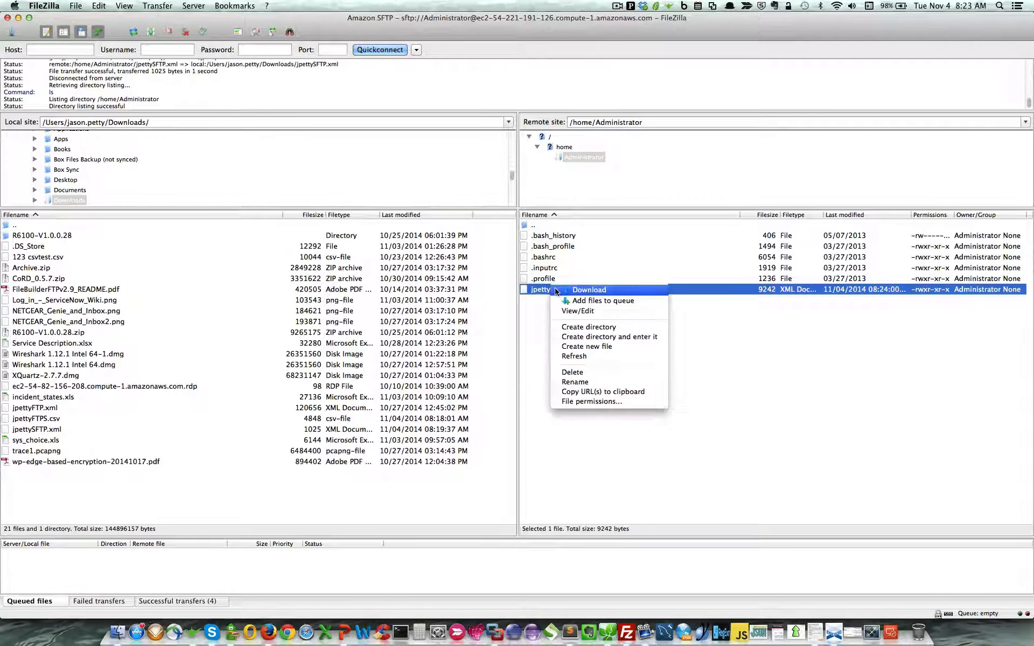
click(589, 290)
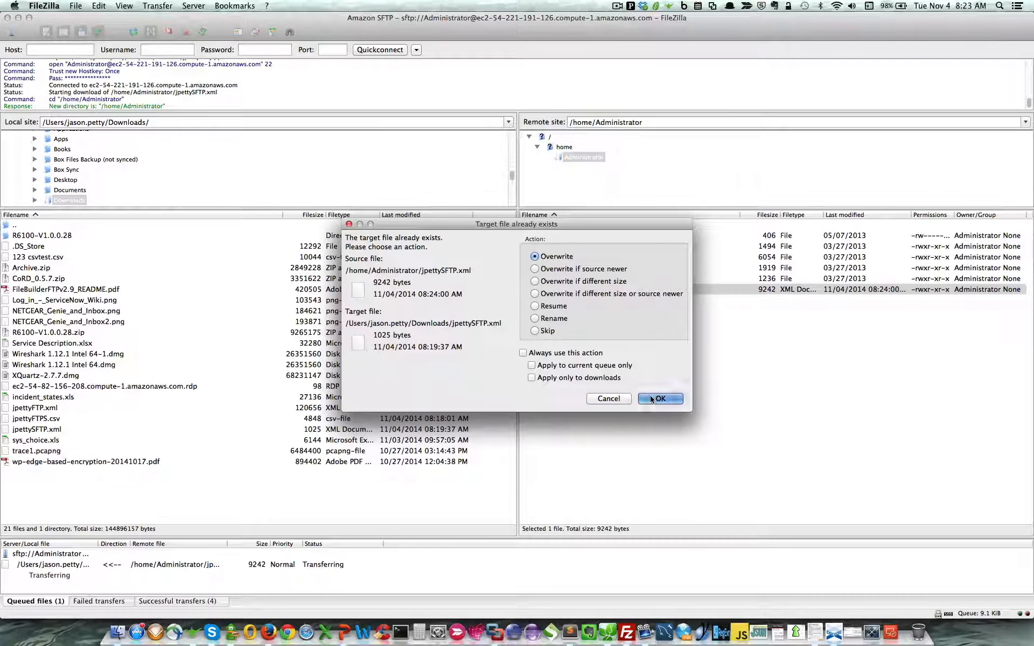
click(661, 399)
Open jpettySFTP.xml from the Finder Downloads folder with Sublime Text and check the tags at the start of the file
click(118, 634)
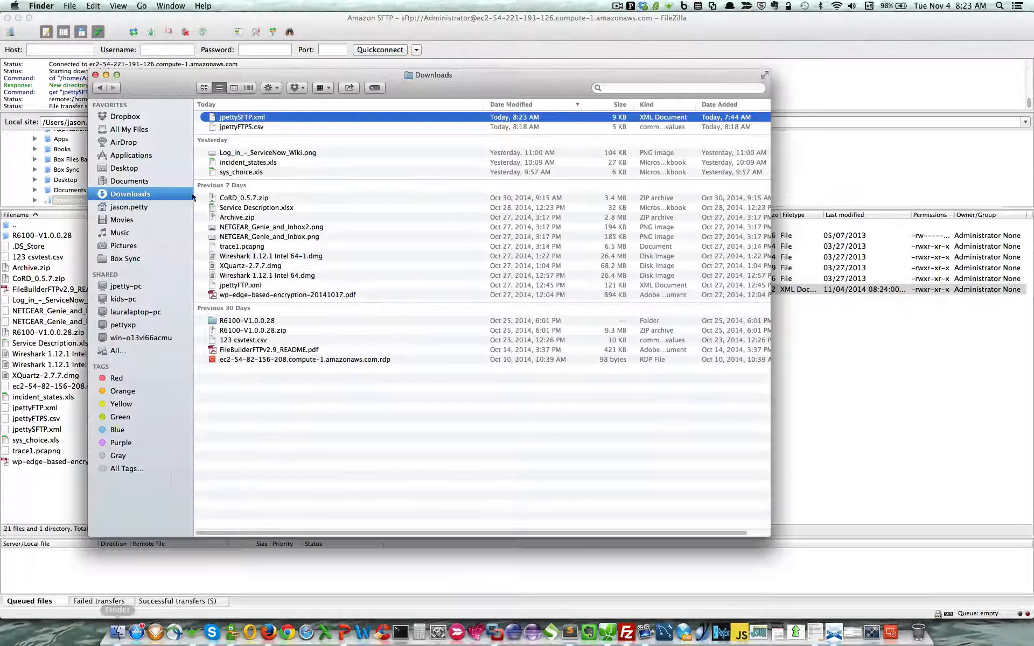
right_click(252, 119)
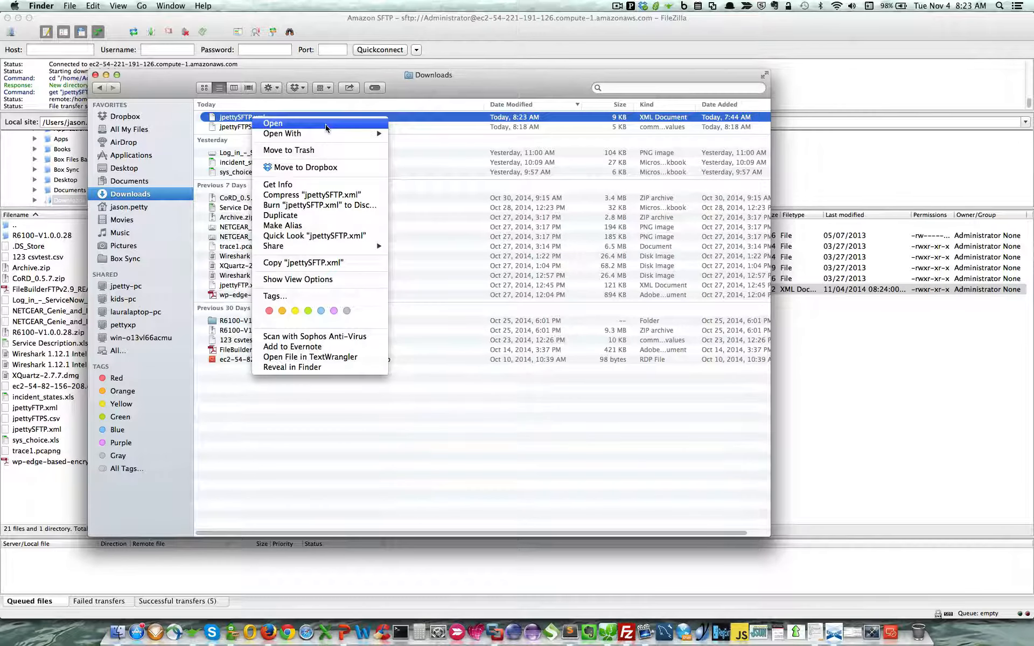
mouse_move(372, 133)
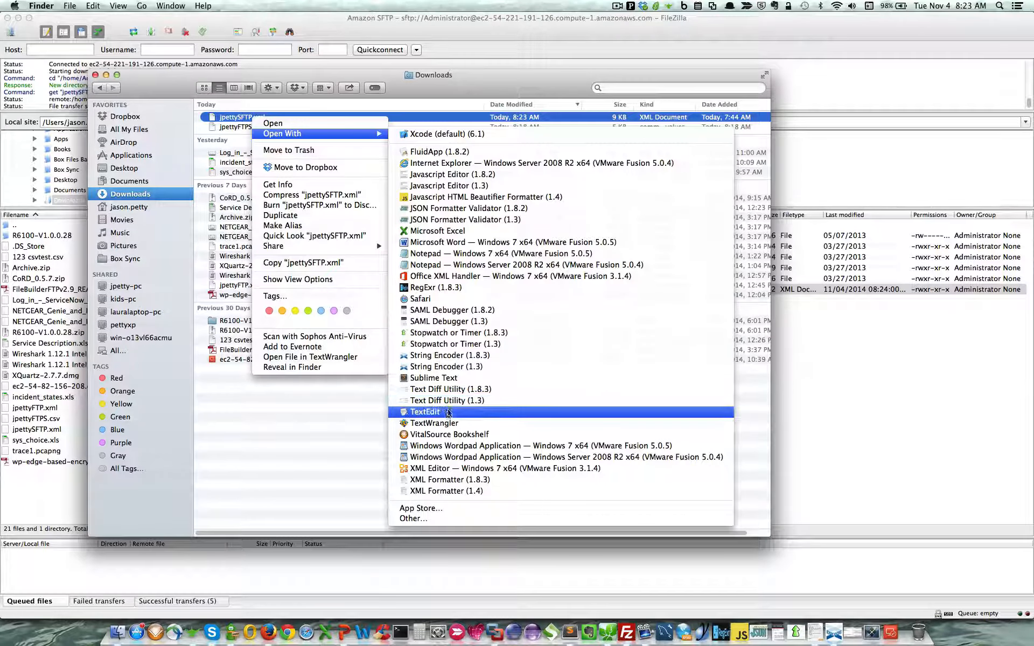
click(450, 379)
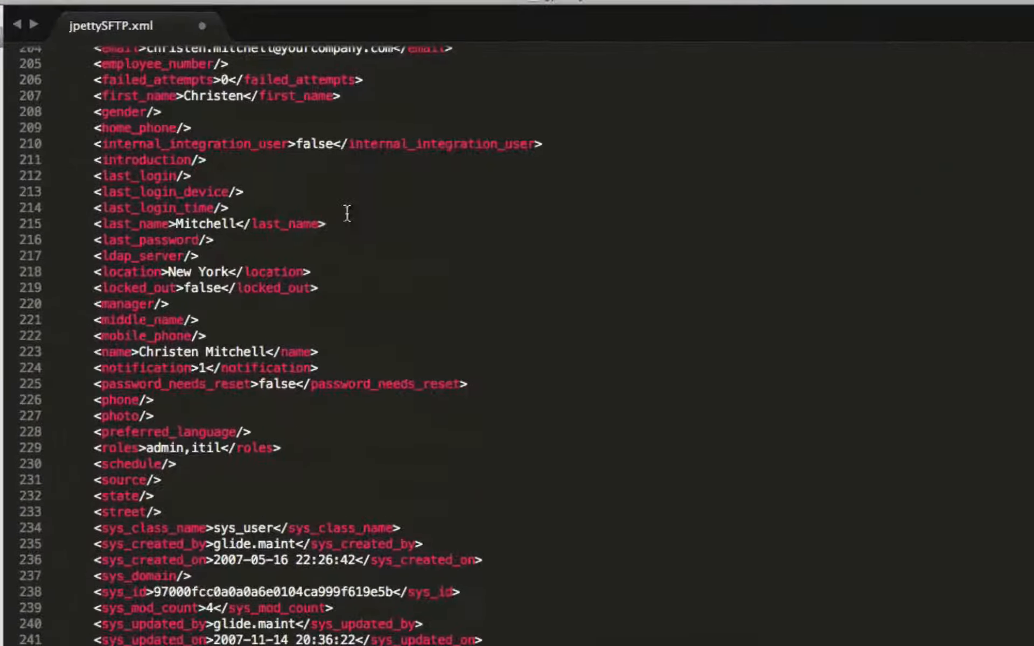
scroll(158, 81, up, 20)
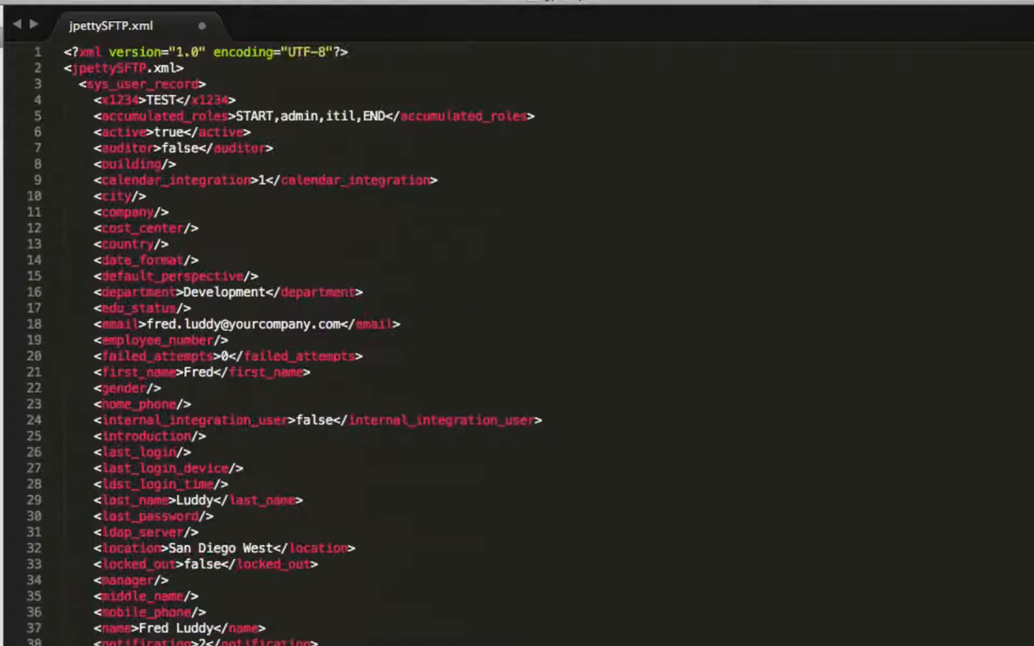
Review the x1234 tag with its hardcoded TEST value and the remaining user record fields in jpettySFTP.xml
click(104, 100)
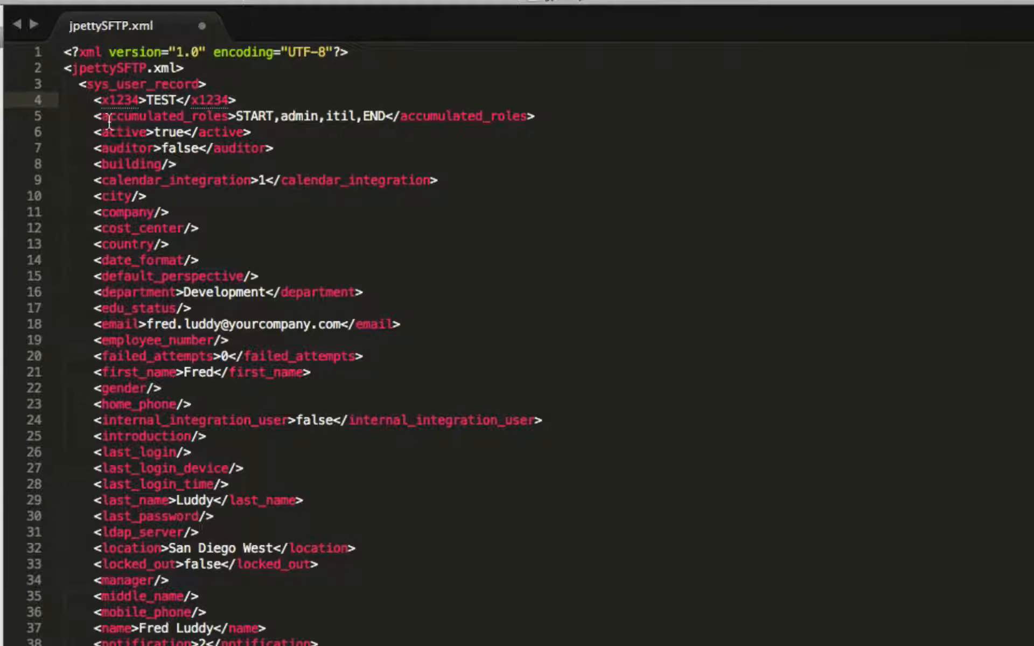
click(176, 100)
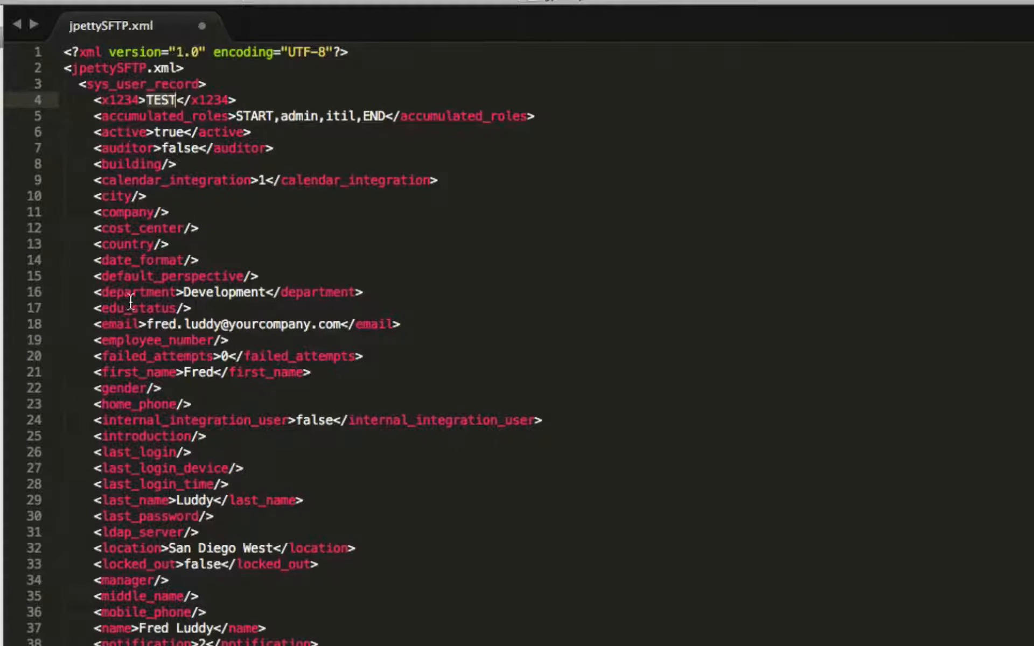
scroll(221, 638, down, 5)
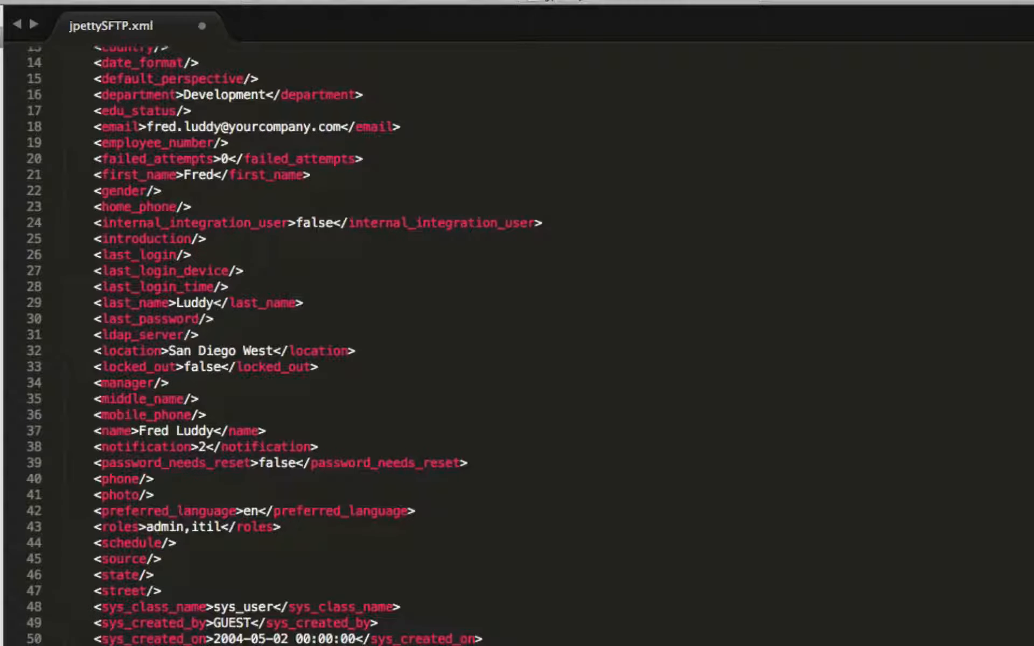
scroll(228, 516, down, 1)
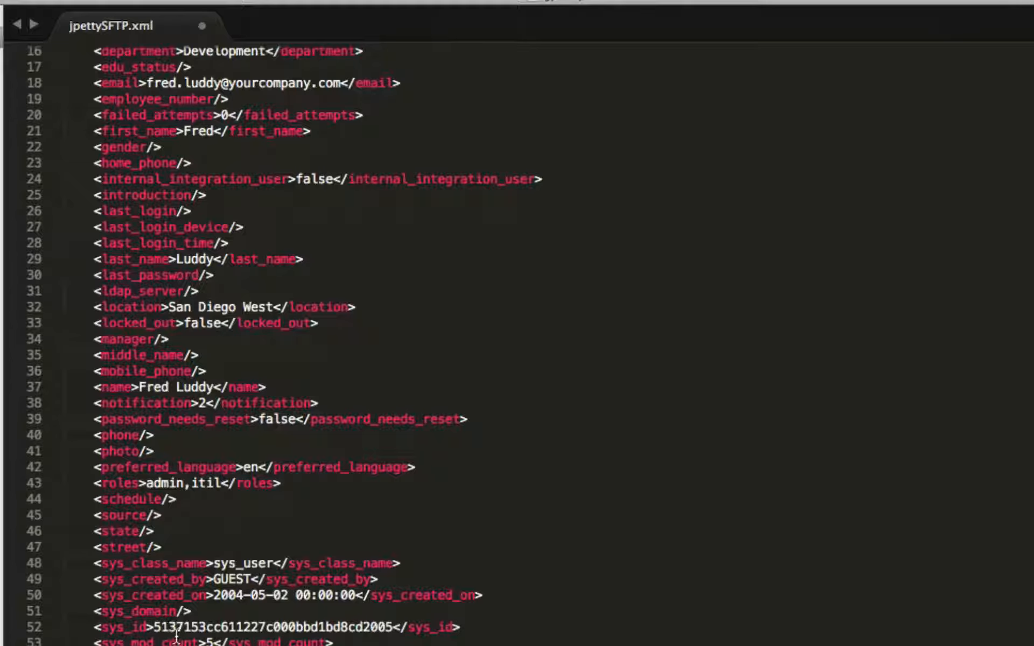
scroll(172, 606, down, 1)
scroll(173, 602, down, 3)
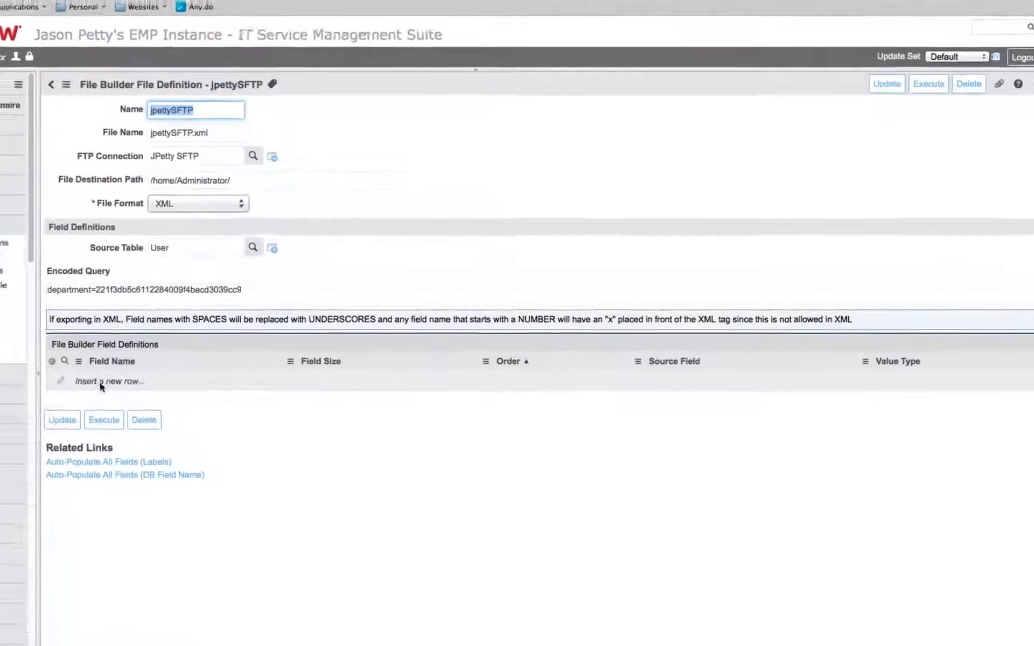
In ServiceNow's jpettySFTP file definition, add a field definition row named ManagerDepartment with field size 32 and order 0
double_click(225, 372)
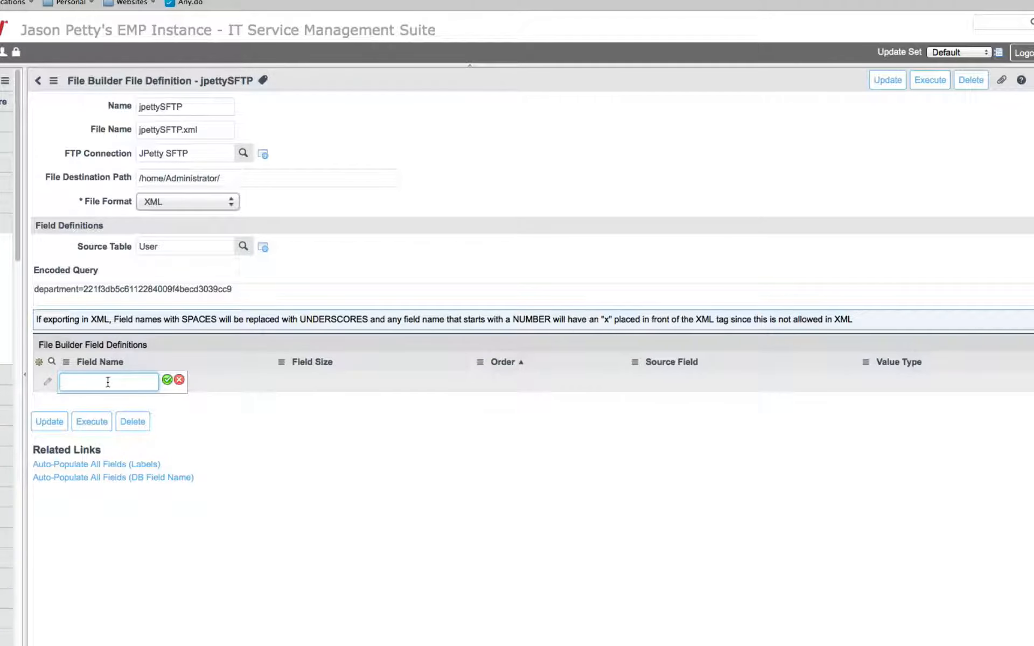
text(anagerDepartment)
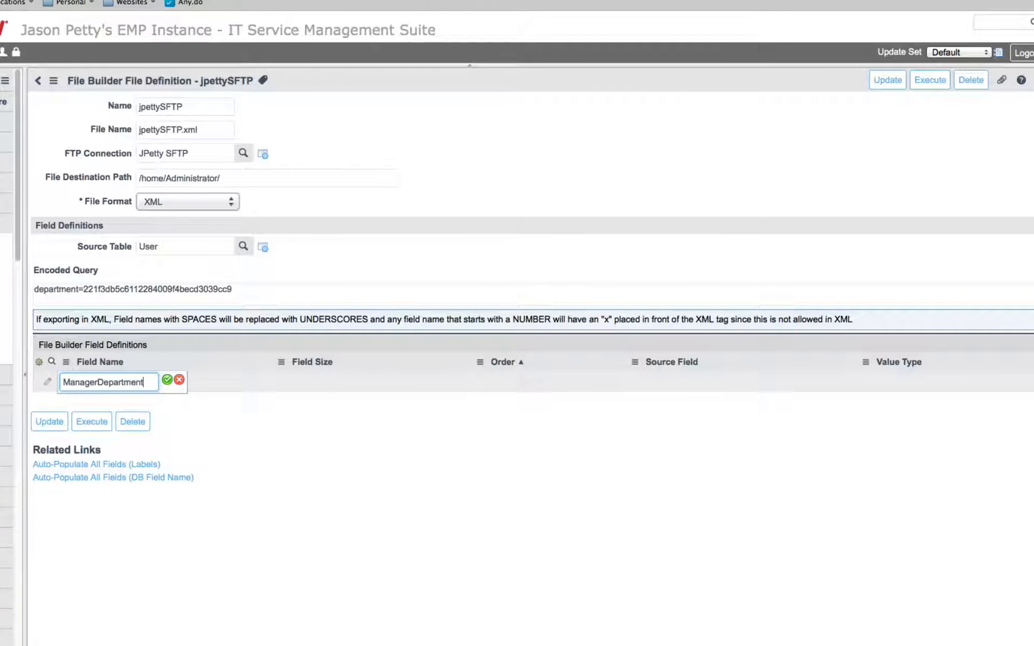
key(Tab)
text(32)
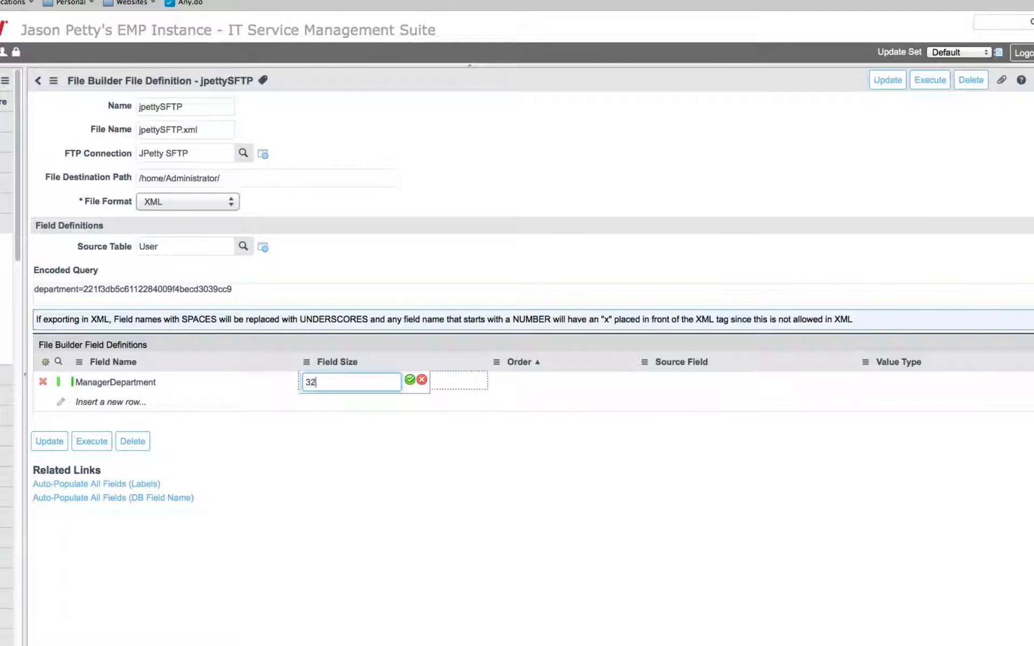
key(Tab)
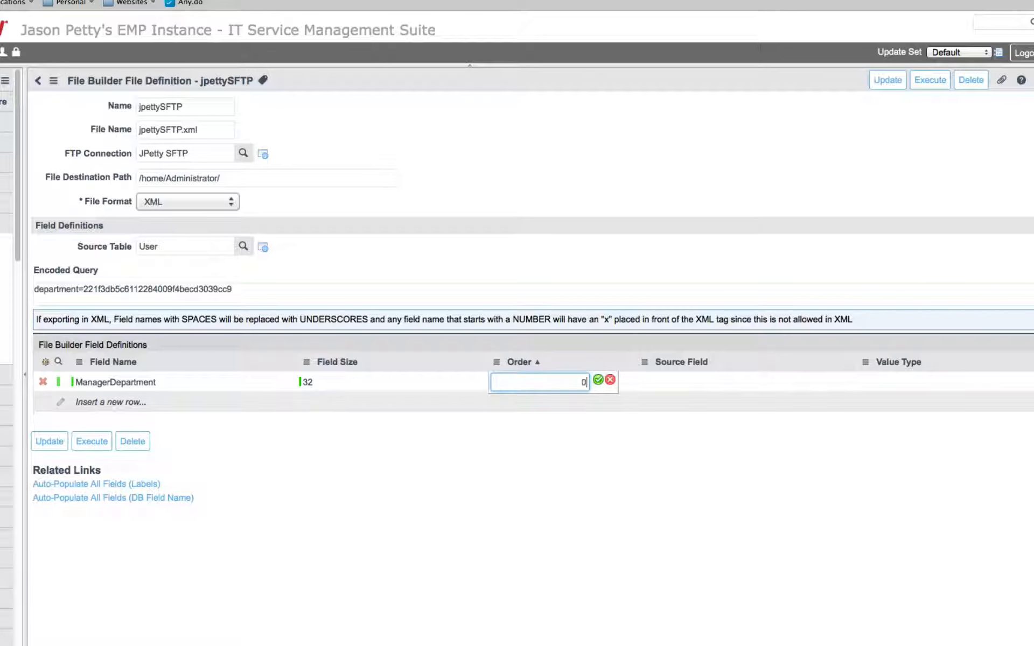
key(Tab)
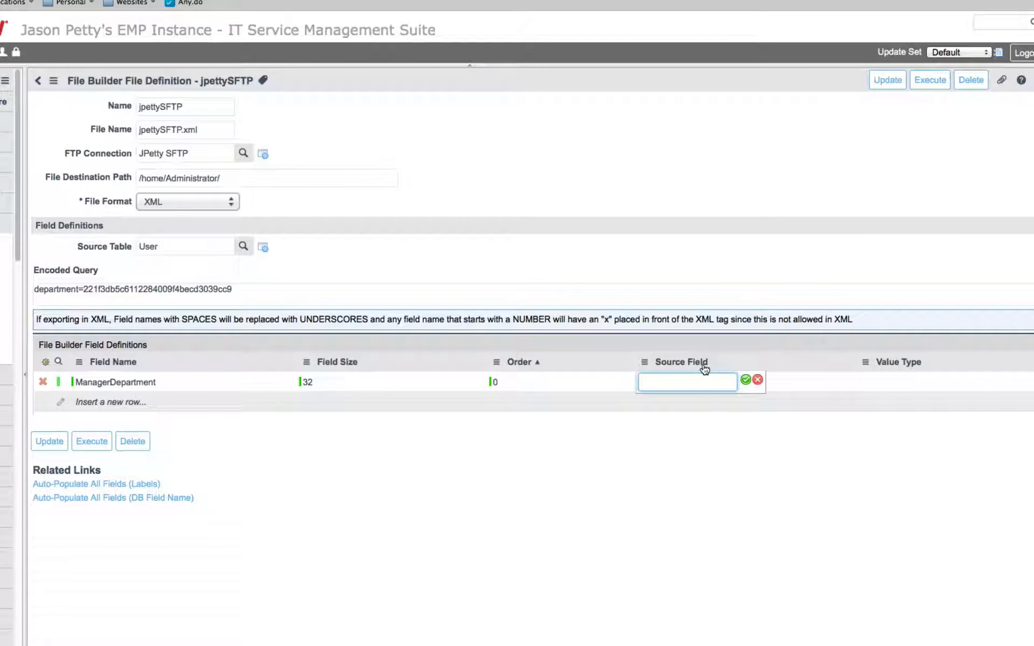
Set the ManagerDepartment row's source field to manager.department.name and its value type to Value, and then remove the row
text(k)
text(anag)
text(er.)
text(department.name)
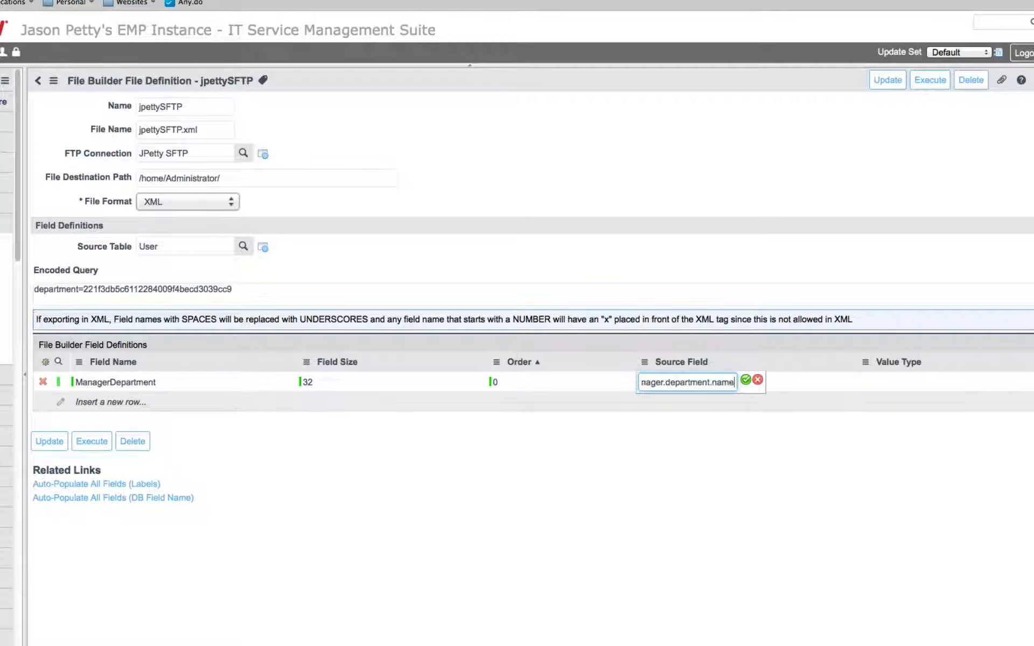
key(Tab)
click(899, 384)
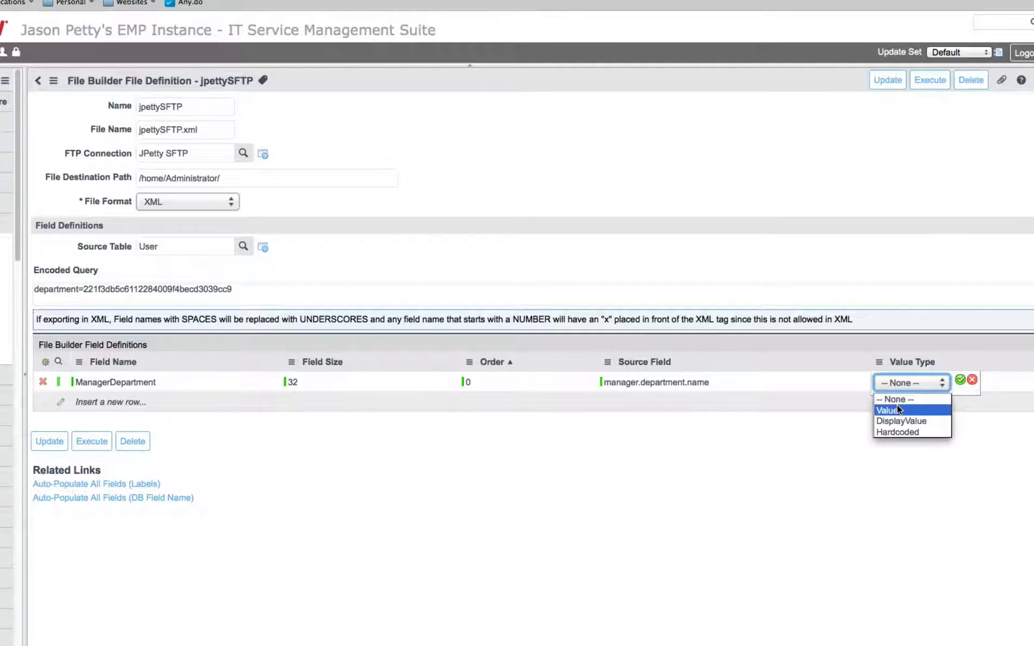
click(897, 408)
click(961, 381)
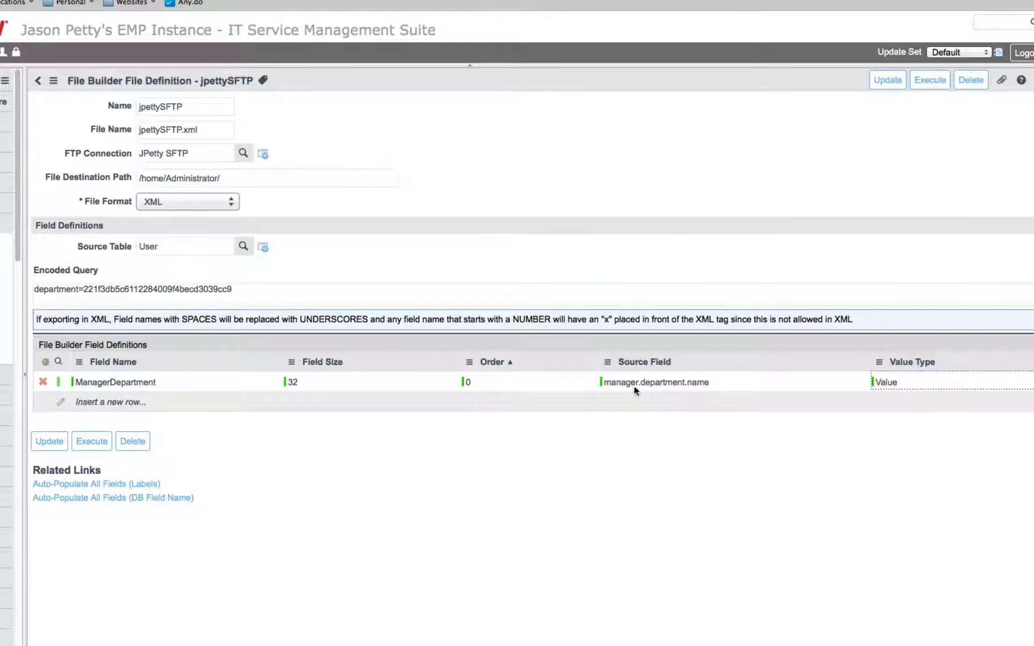
click(43, 382)
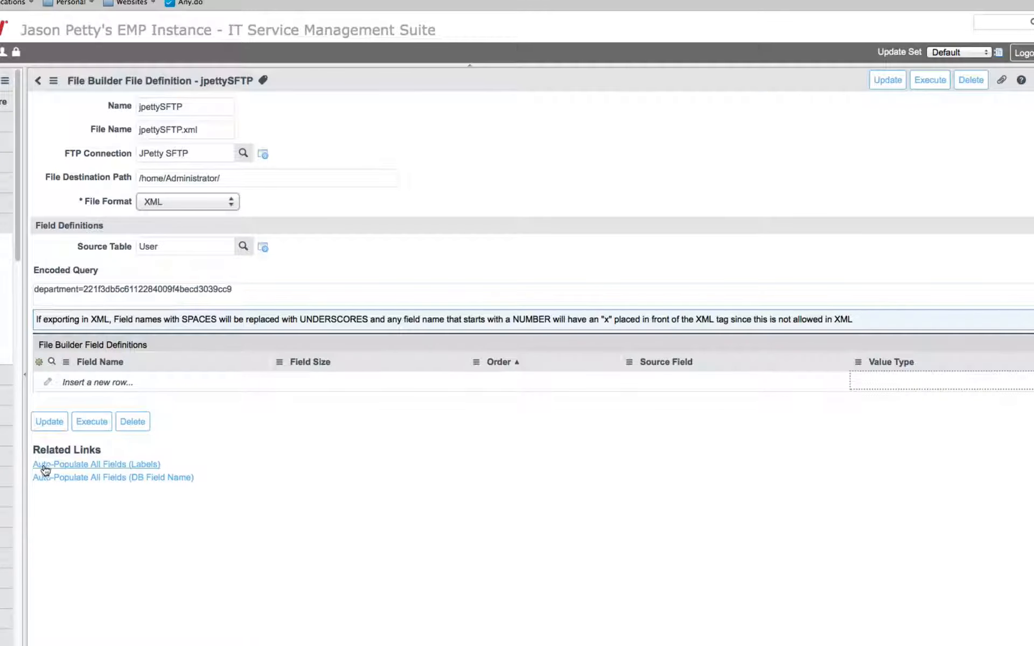
click(118, 463)
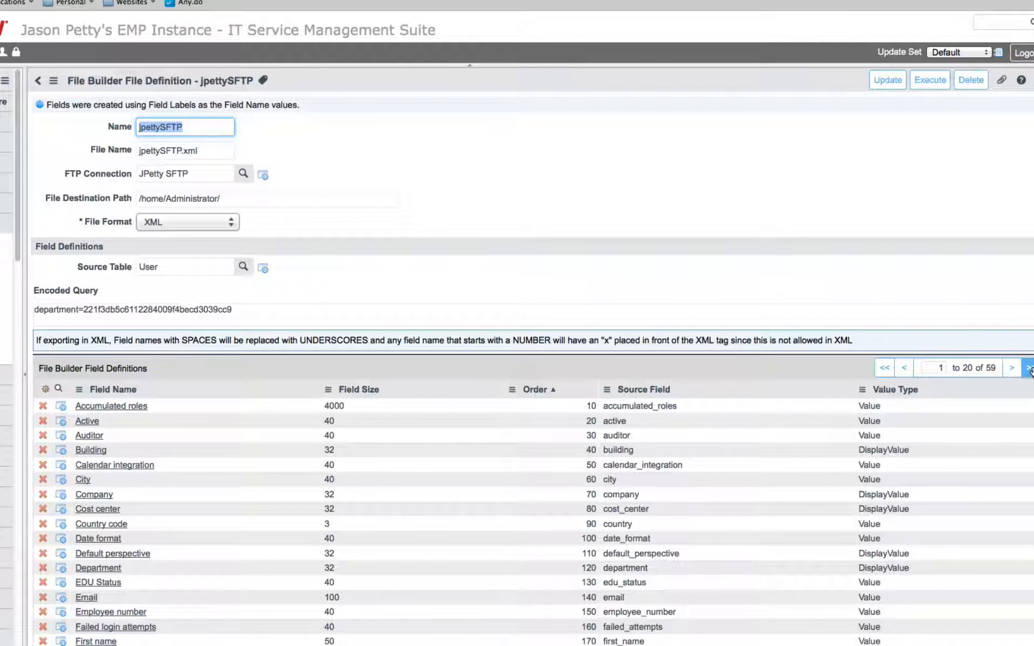
click(1030, 370)
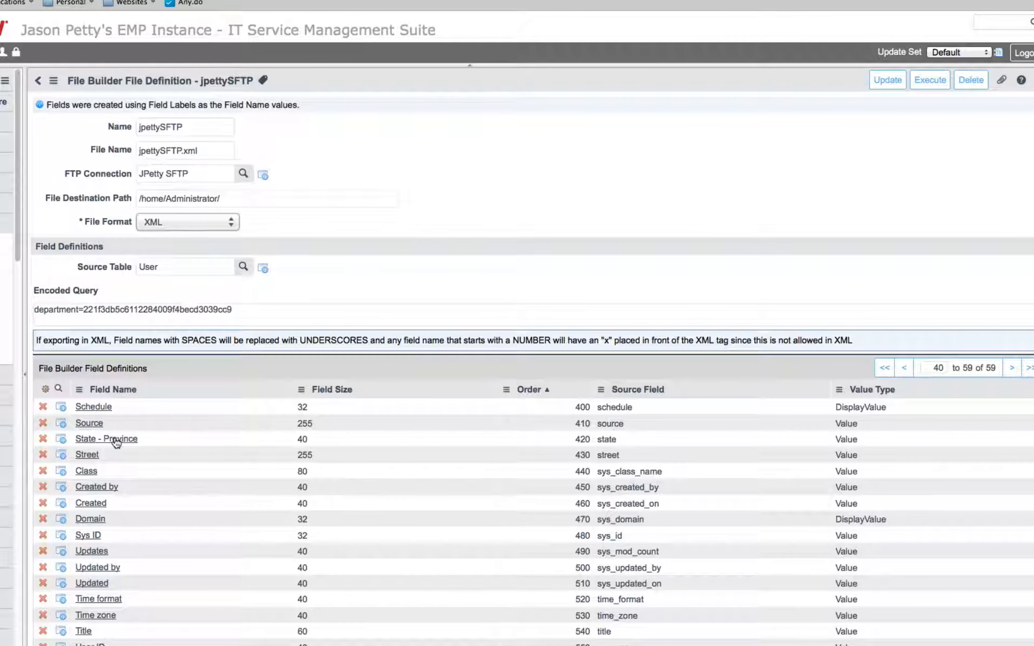
scroll(121, 485, down, 5)
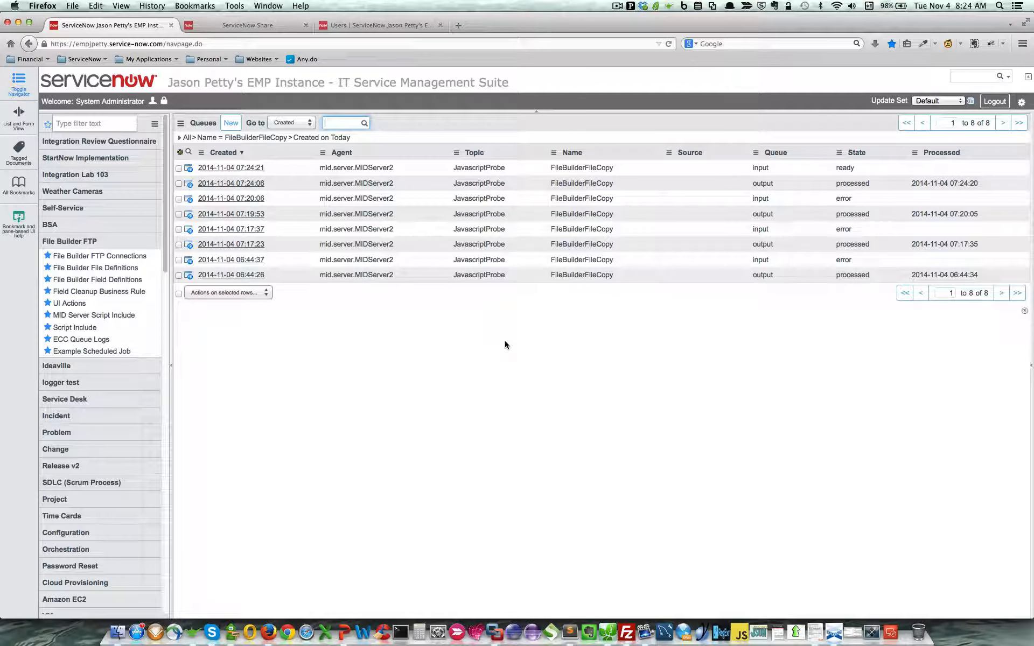
click(434, 321)
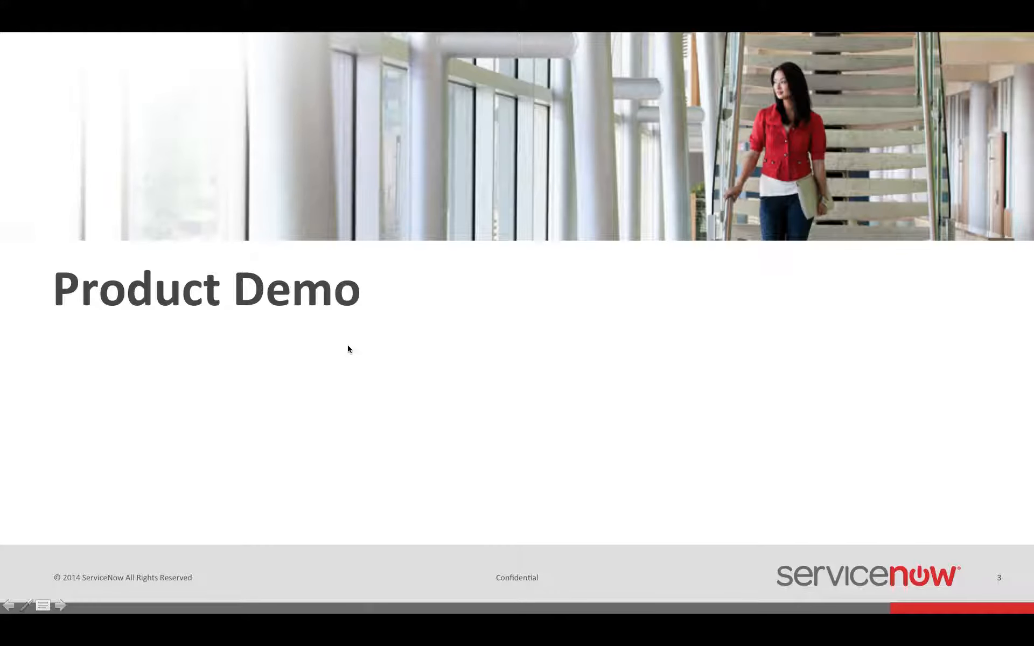
key(Right)
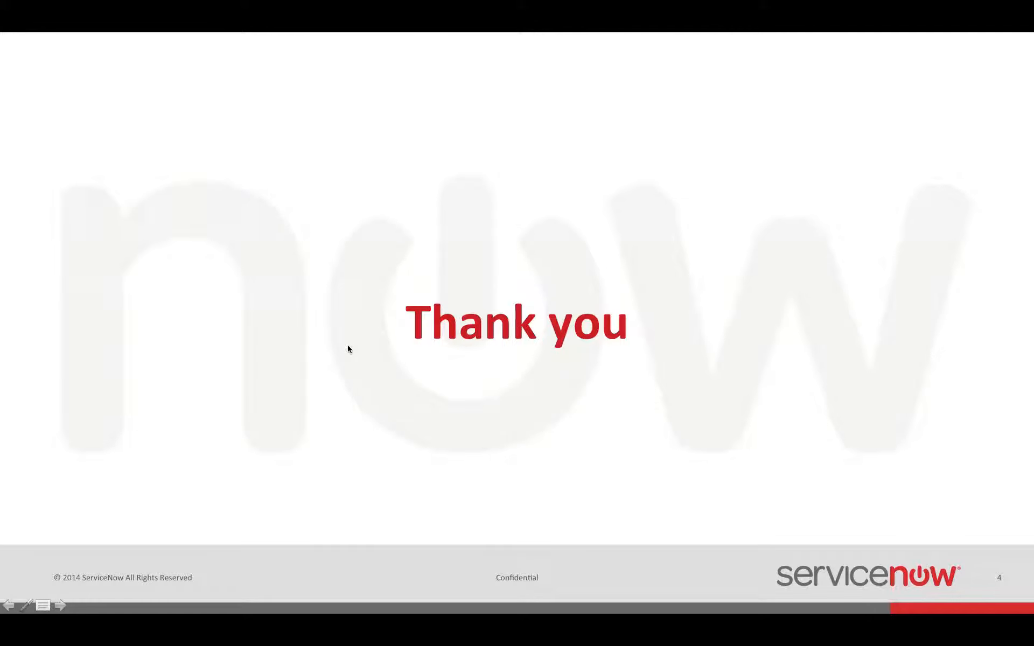